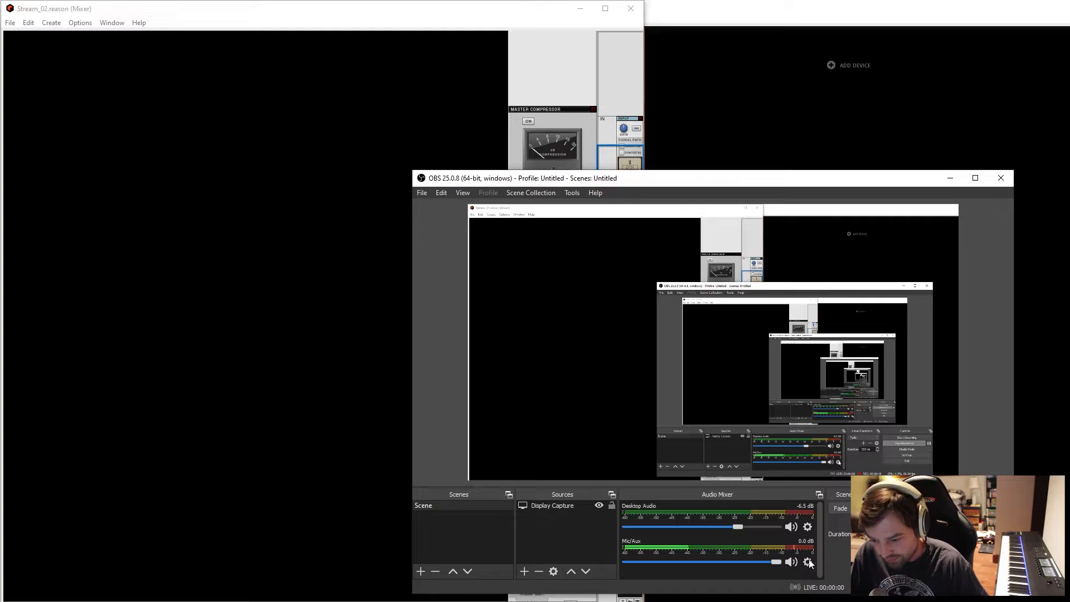
Open the audio filters of the Mic/Aux source and look at the filter types that can be added.
click(807, 561)
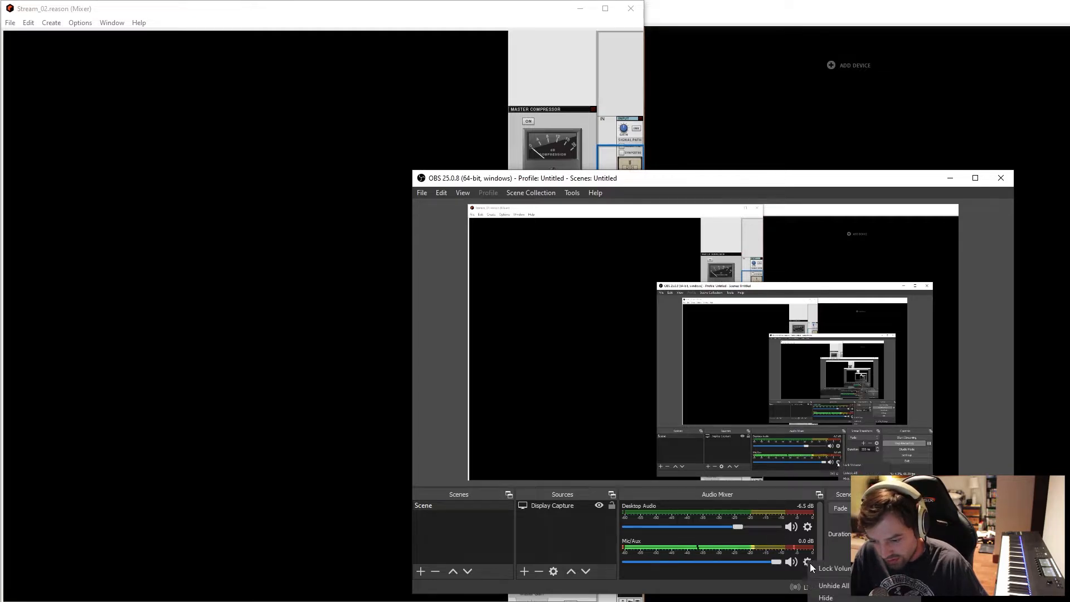
click(802, 563)
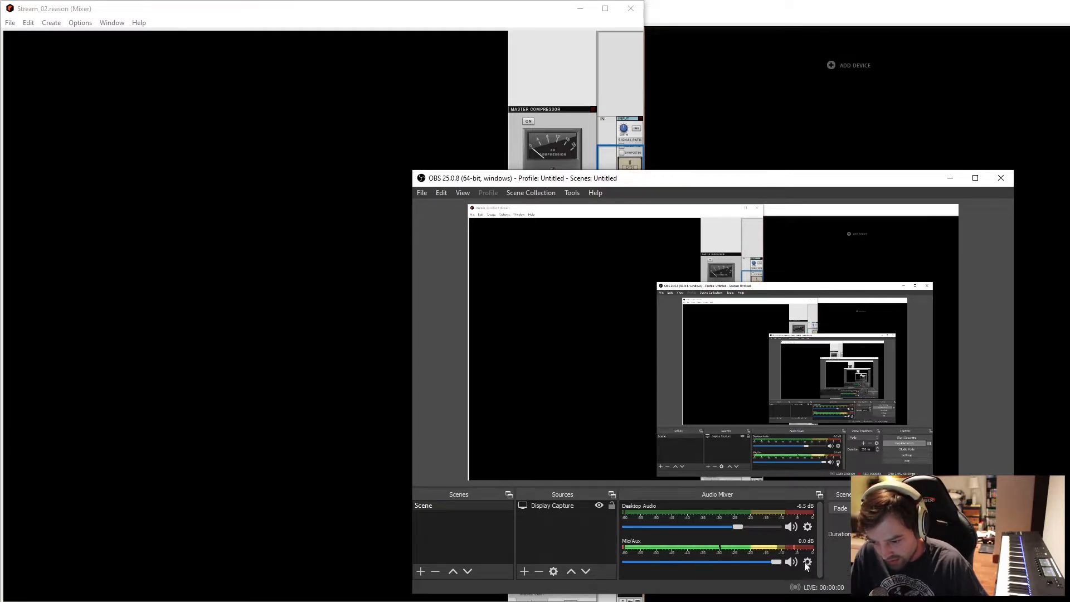
click(804, 562)
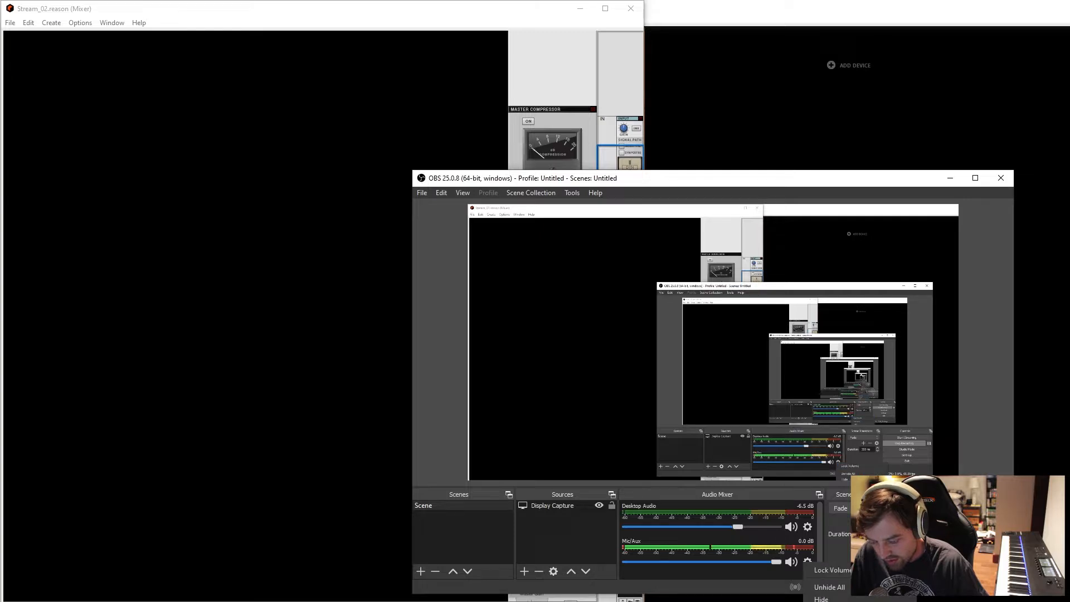
click(827, 601)
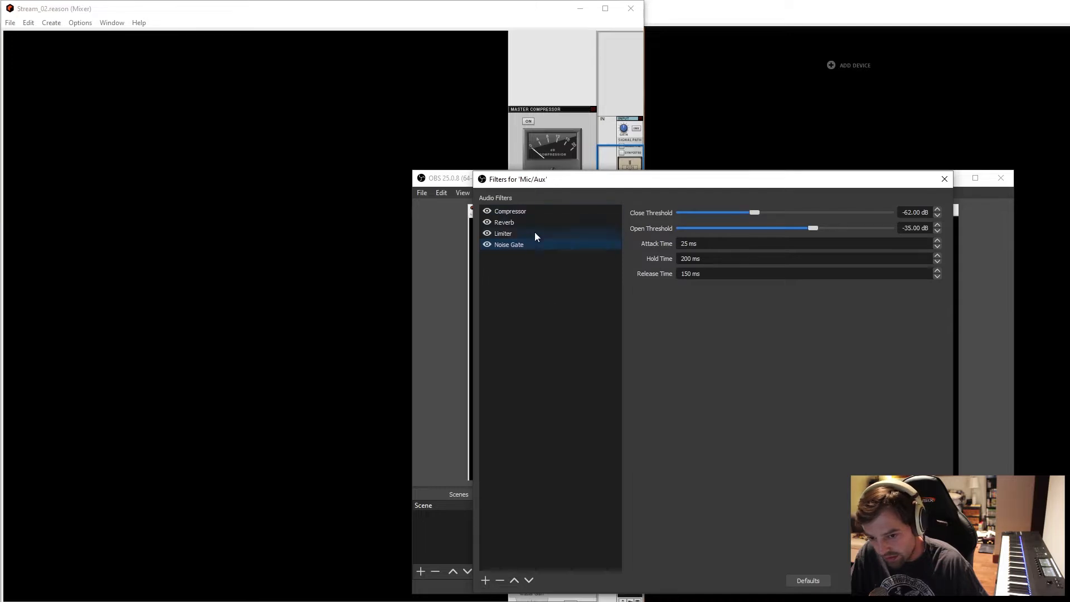
click(485, 580)
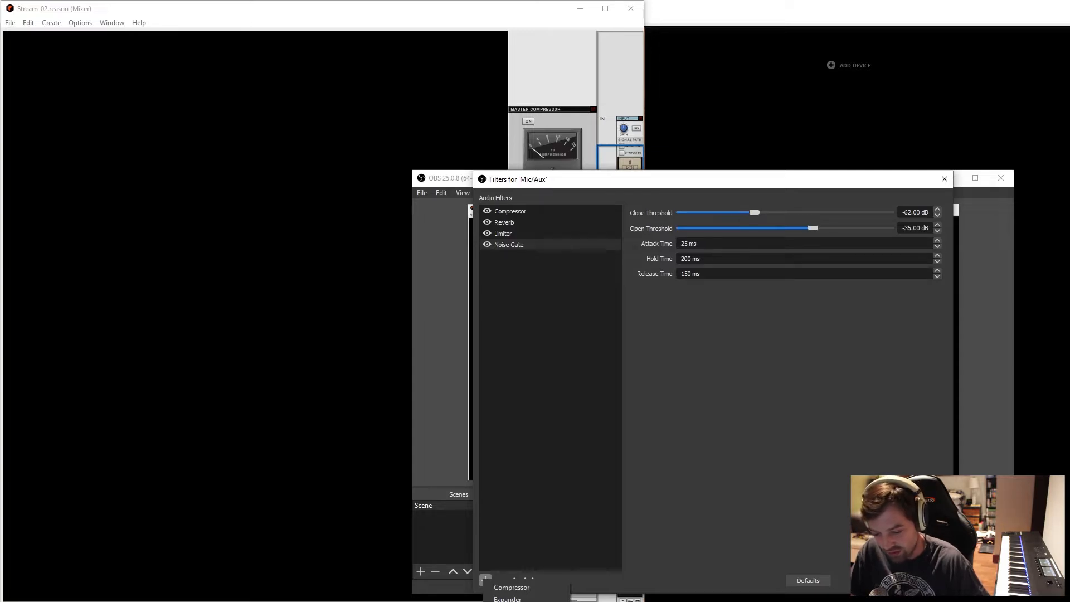
click(747, 318)
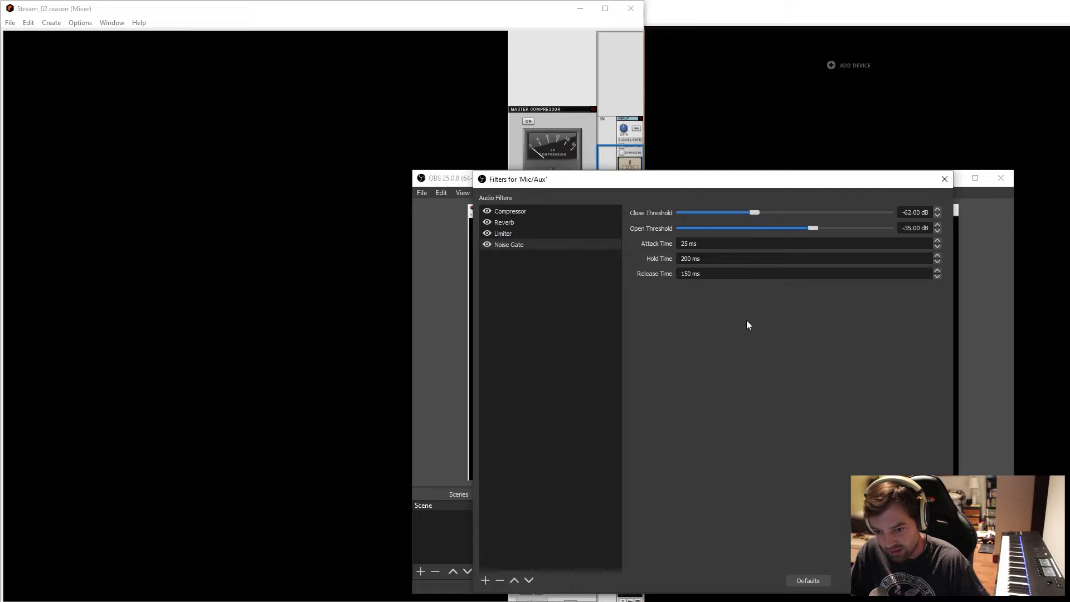
Review the Compressor filter's settings and browse the VST plug-ins available for the Reverb filter, keeping TAL-Reverb-4-64.
click(526, 214)
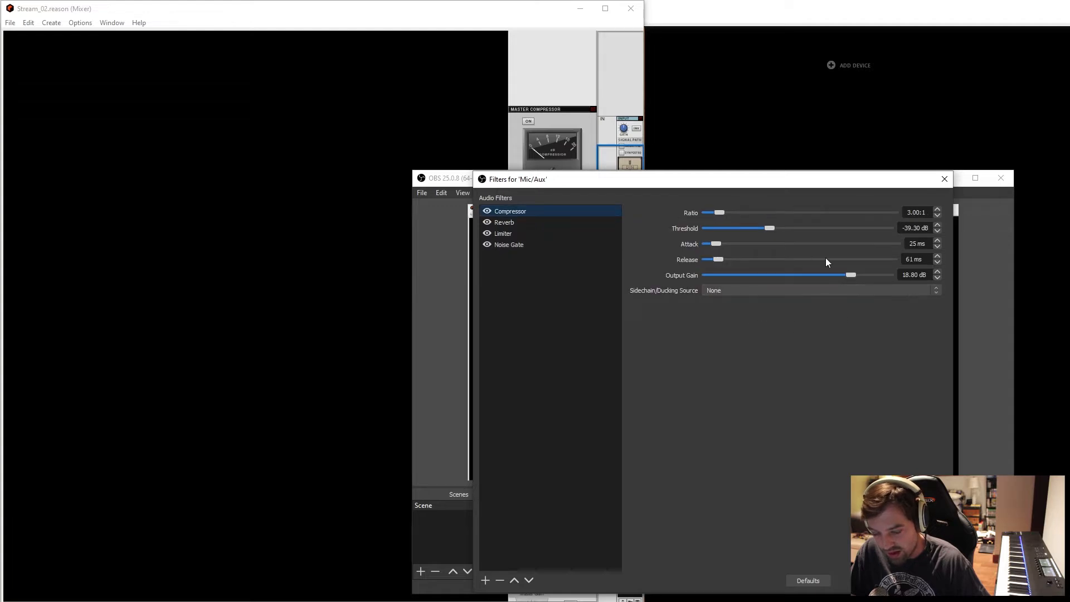
click(539, 223)
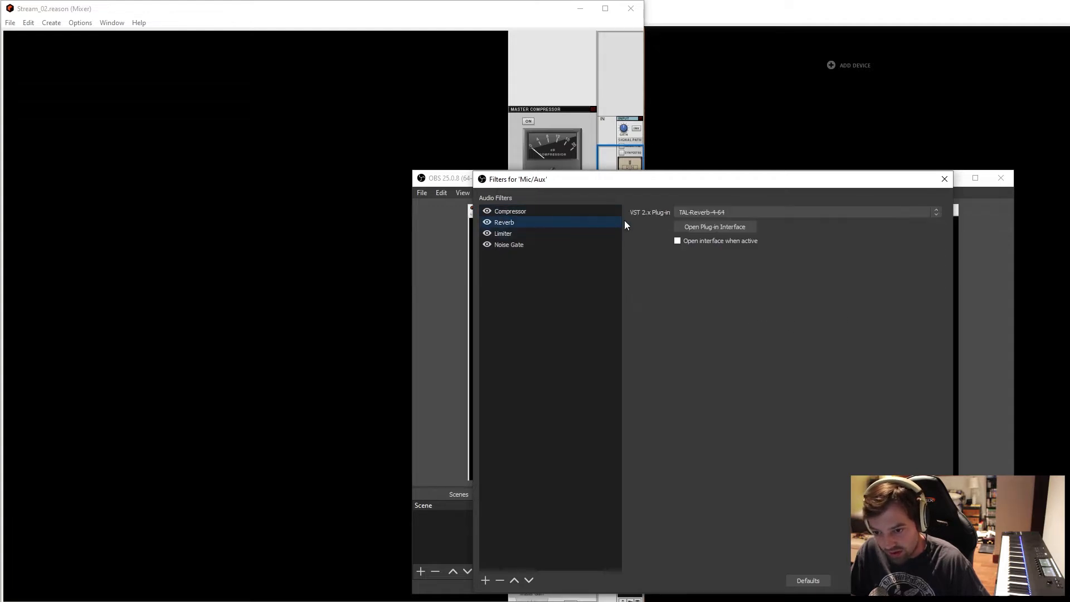
click(707, 213)
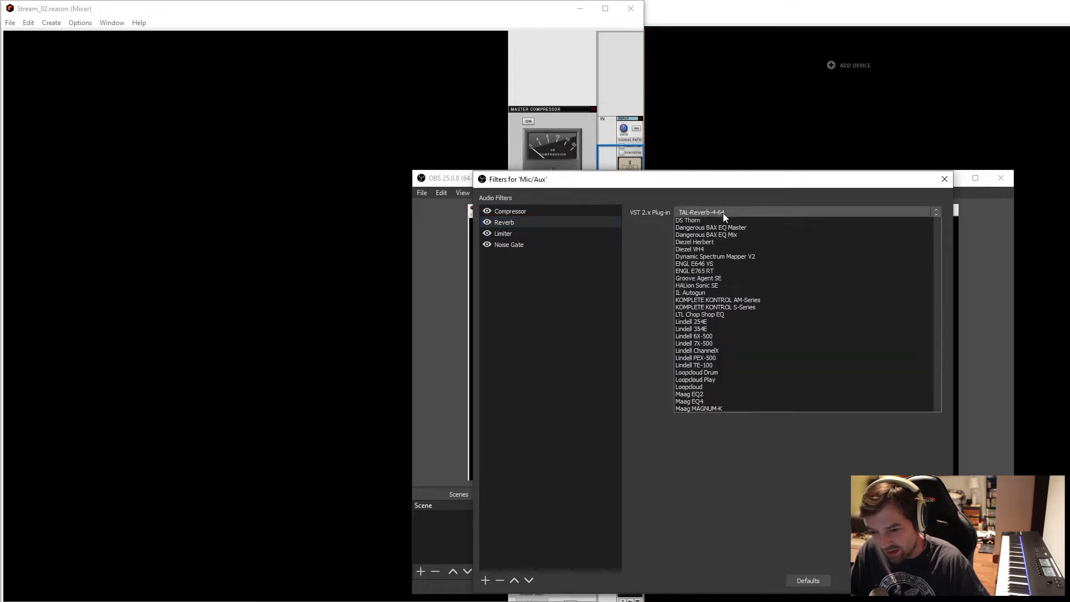
scroll(800, 346, down, 20)
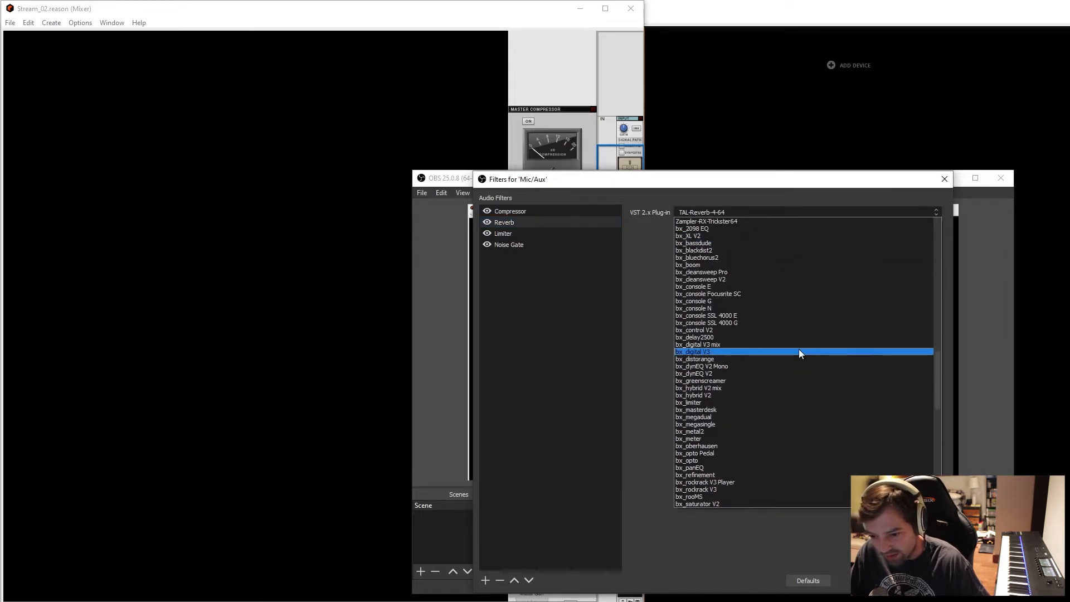
drag(938, 442, 922, 232)
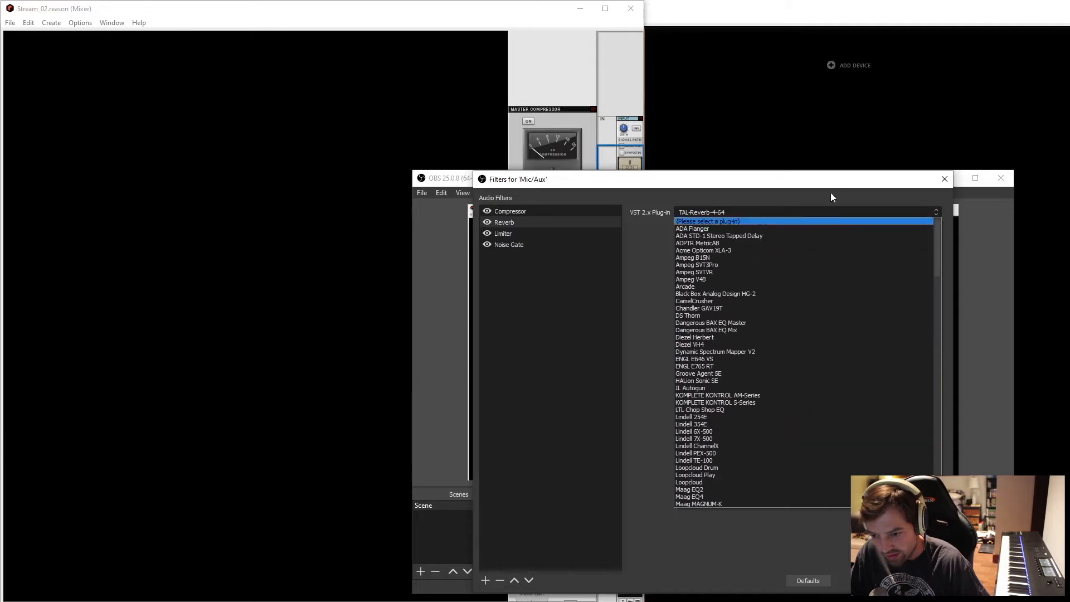
click(756, 184)
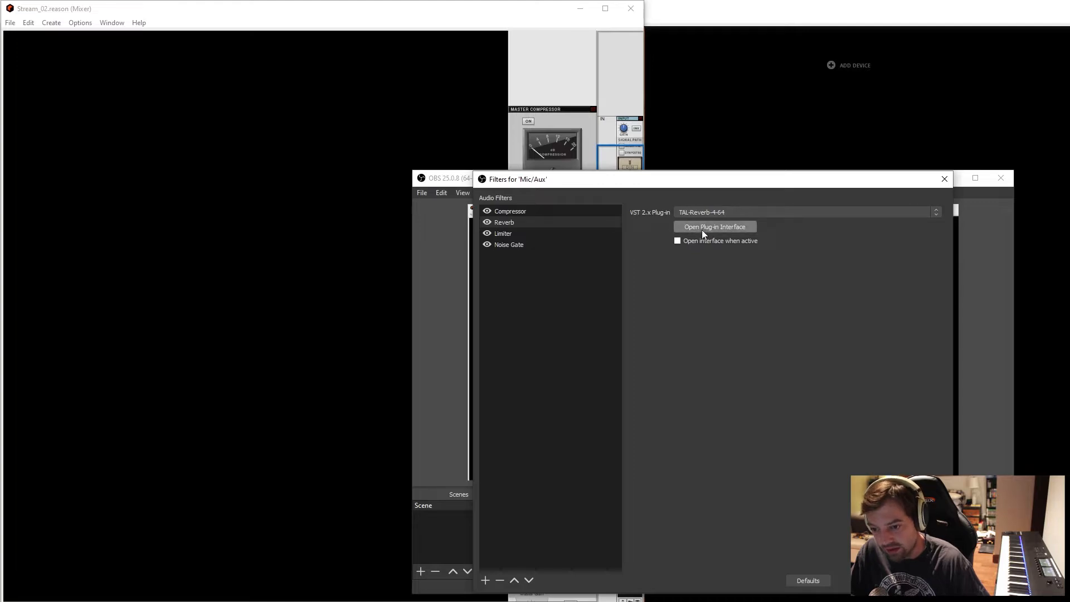
click(708, 213)
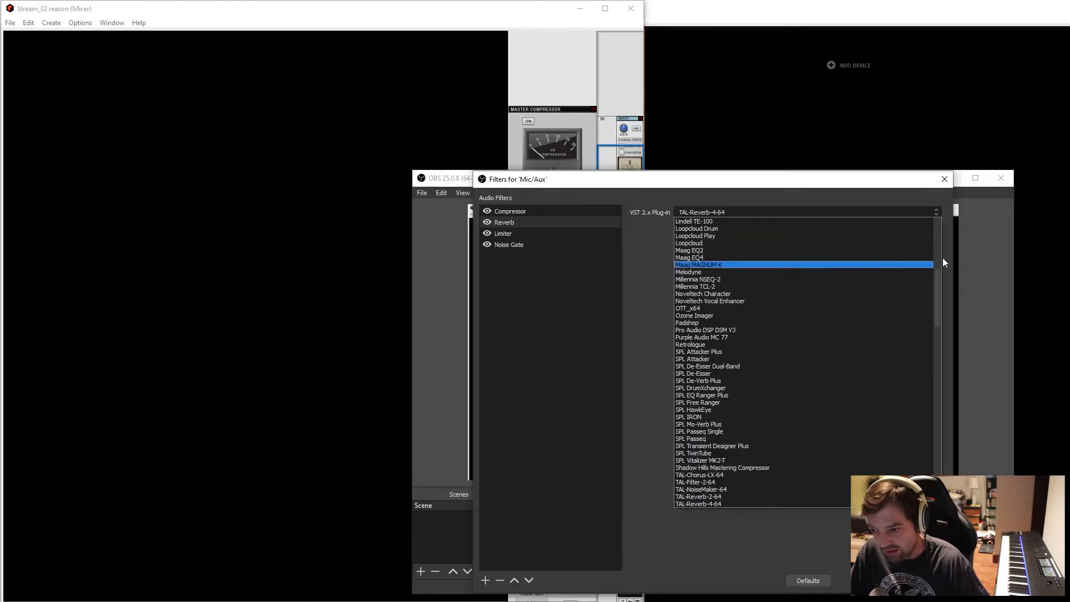
drag(937, 283, 940, 224)
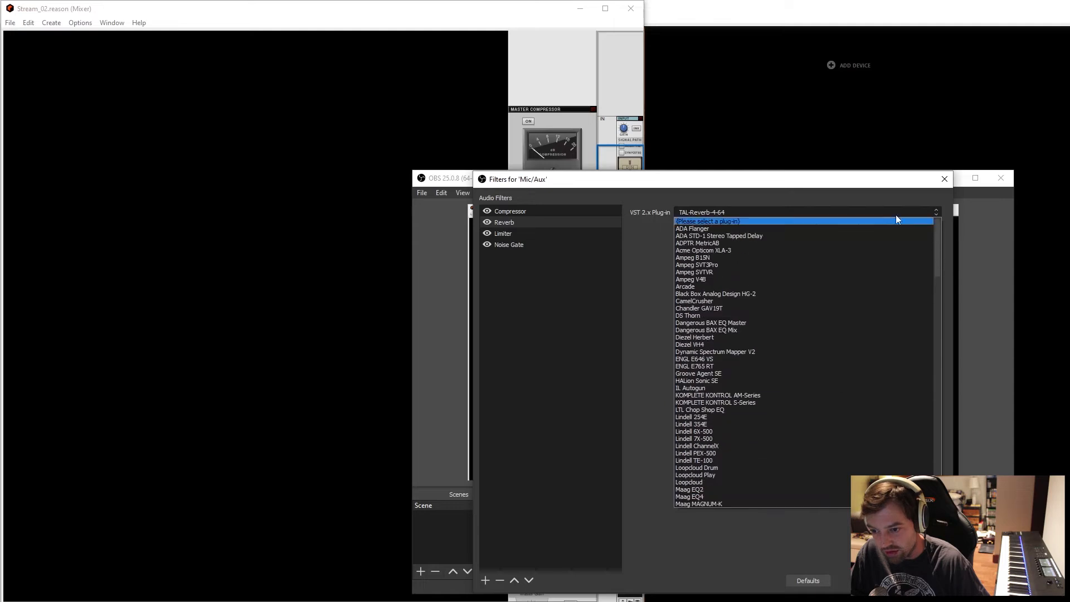
click(843, 199)
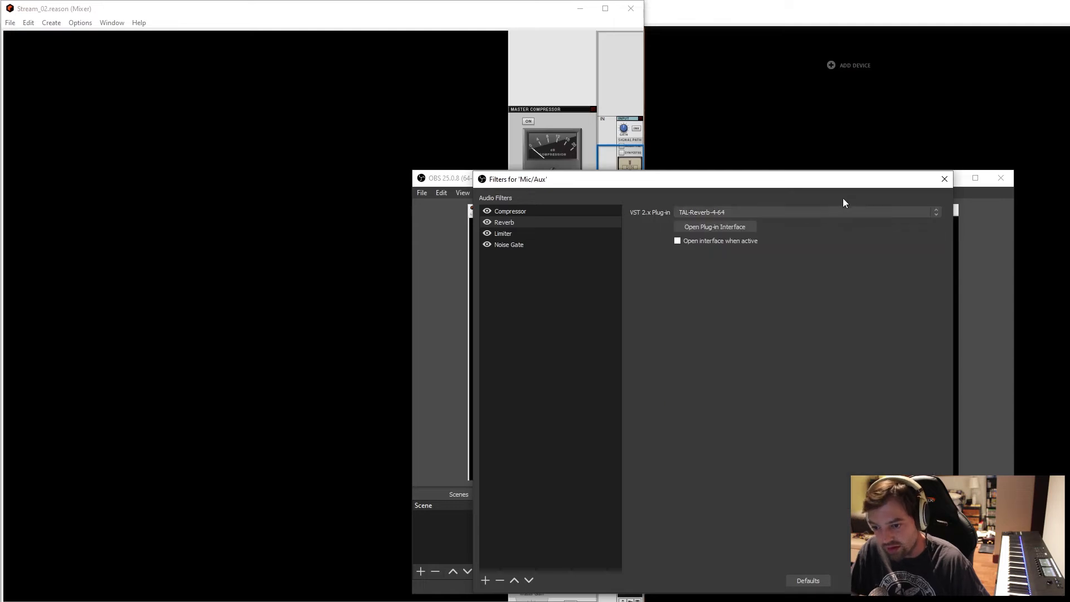
Inspect the Reverb filter's TAL-Reverb-4 plug-in interface, then close it and the Mic/Aux filters.
click(723, 229)
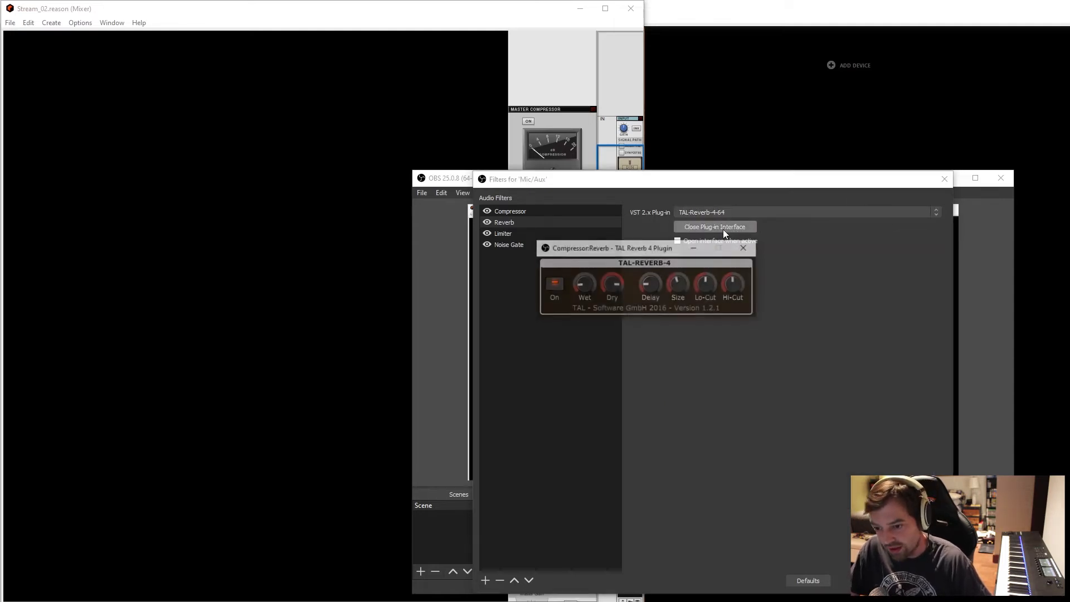
drag(707, 245, 818, 285)
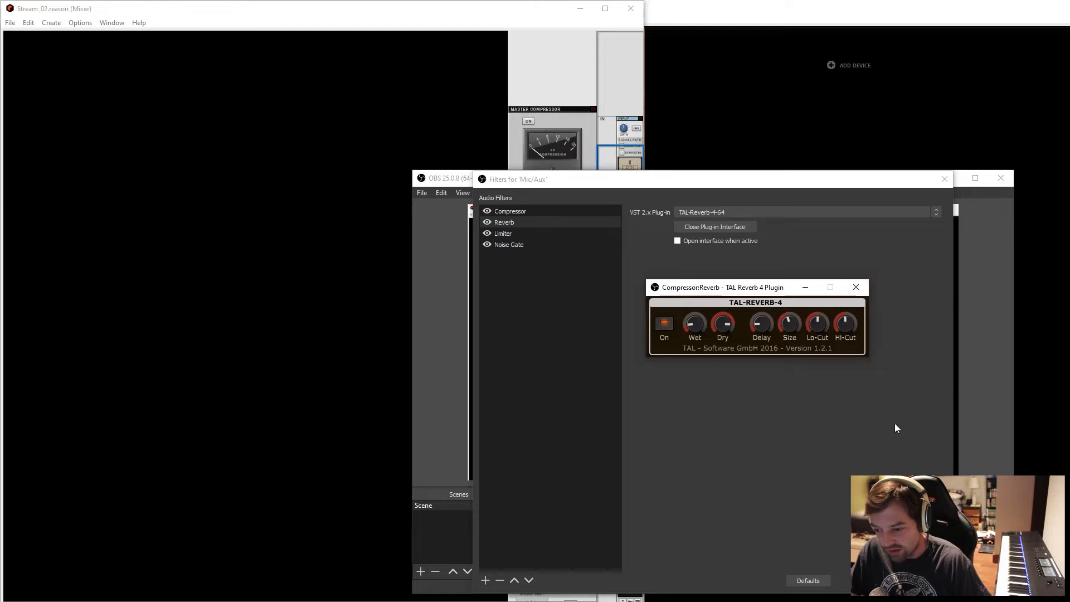
click(861, 289)
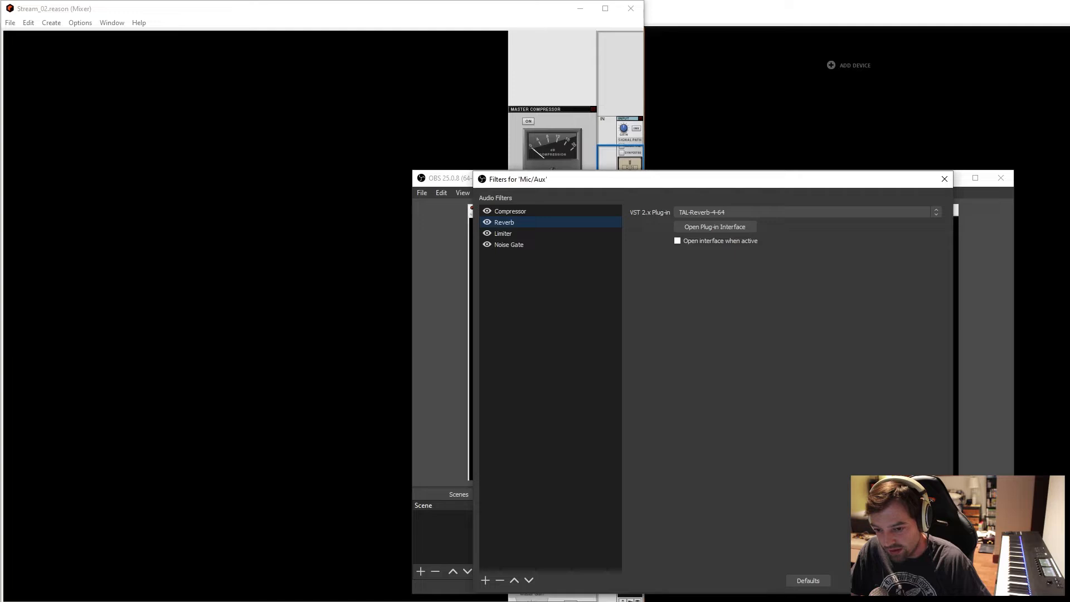
click(922, 580)
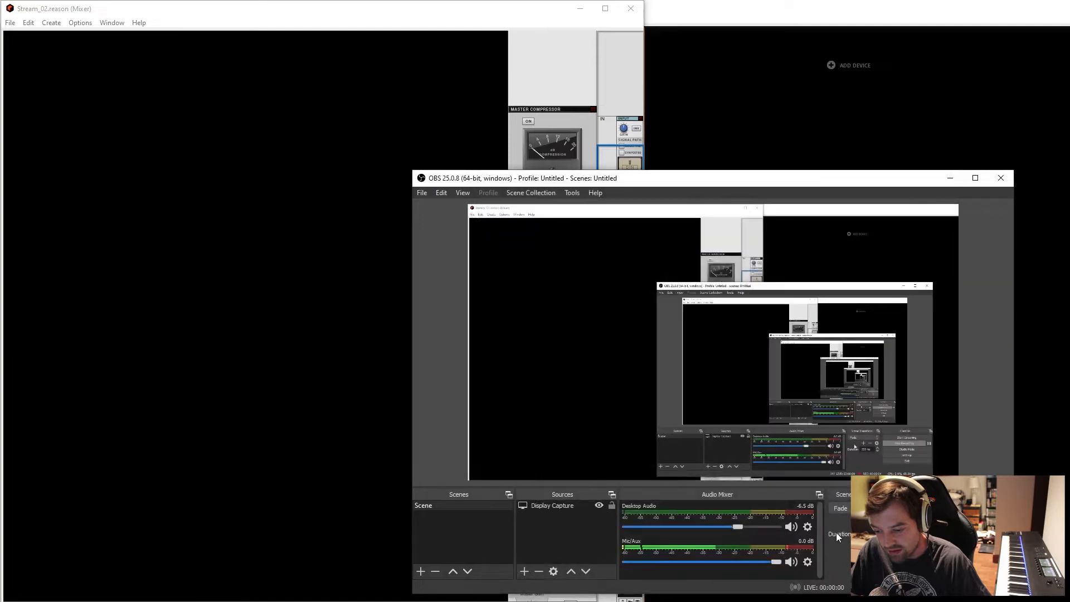
Check the audio monitoring options for Mic/Aux in the Advanced Audio Properties, then close them without changing anything.
click(807, 562)
click(858, 600)
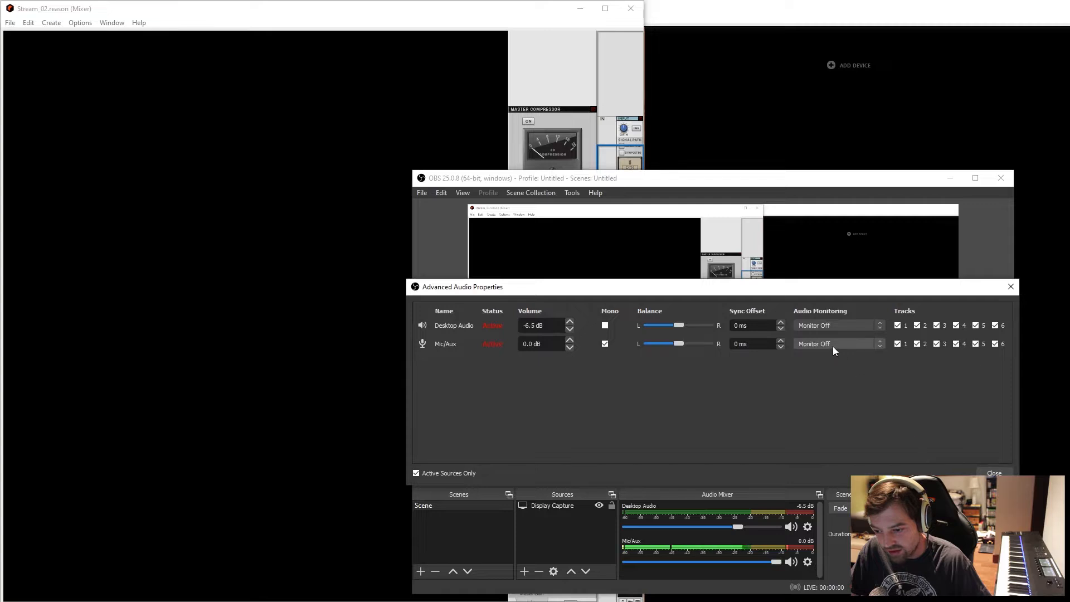
click(832, 346)
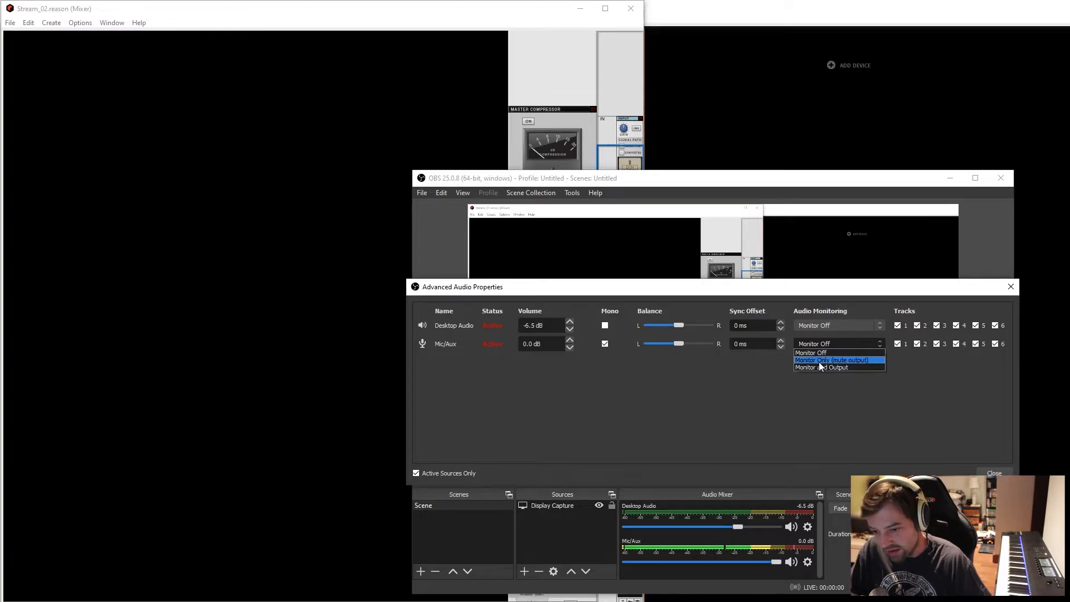
click(1011, 294)
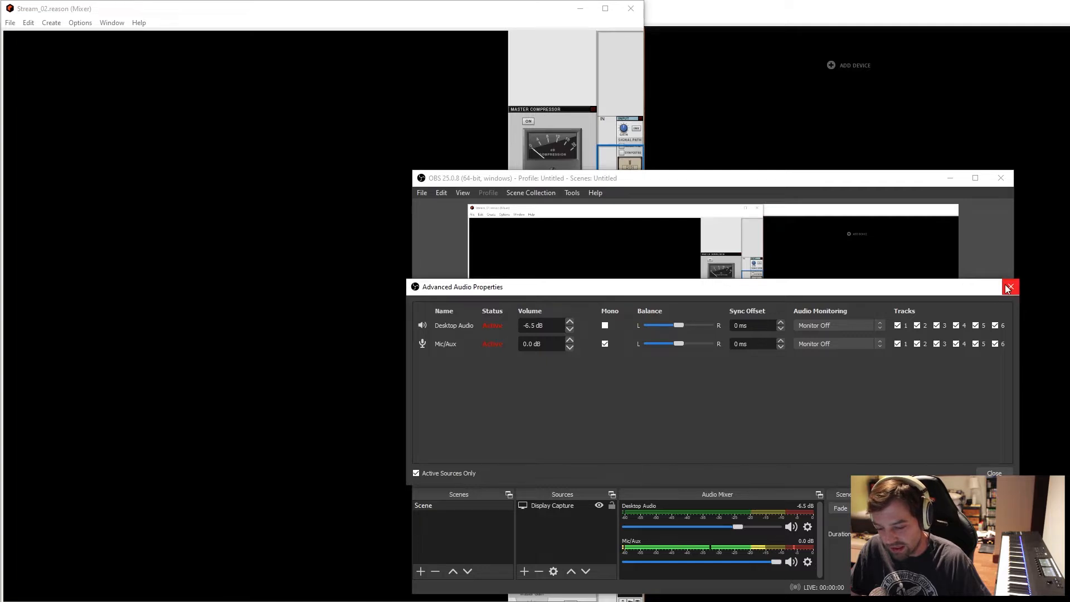
click(1007, 290)
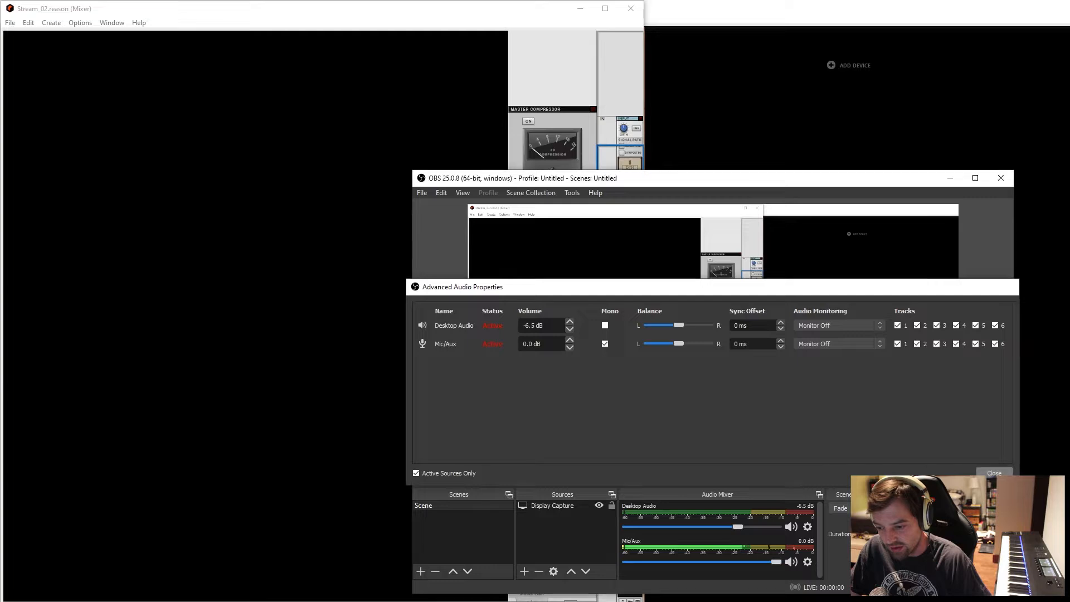
click(1007, 288)
Reopen the Mic/Aux filters, review the Compressor, Reverb, Limiter and Noise Gate settings in turn, and close the filters.
right_click(811, 564)
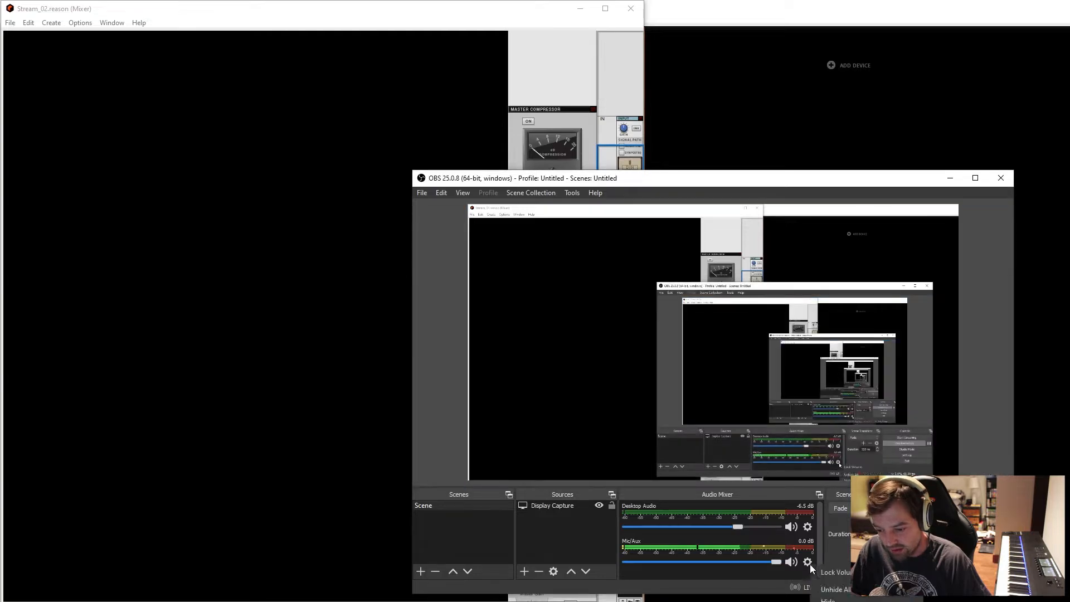
click(831, 601)
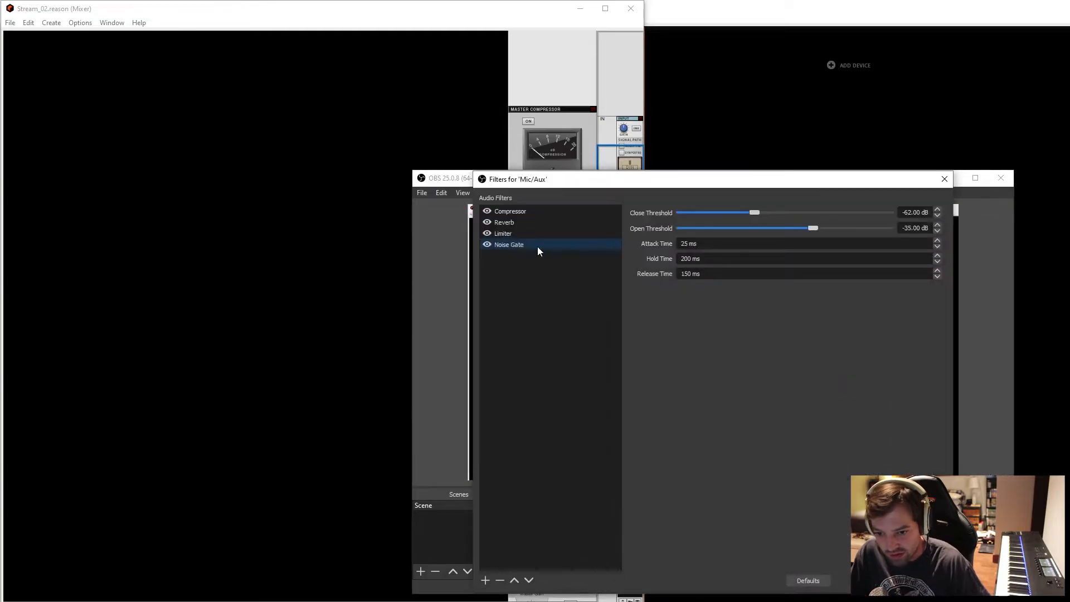
click(536, 212)
click(530, 222)
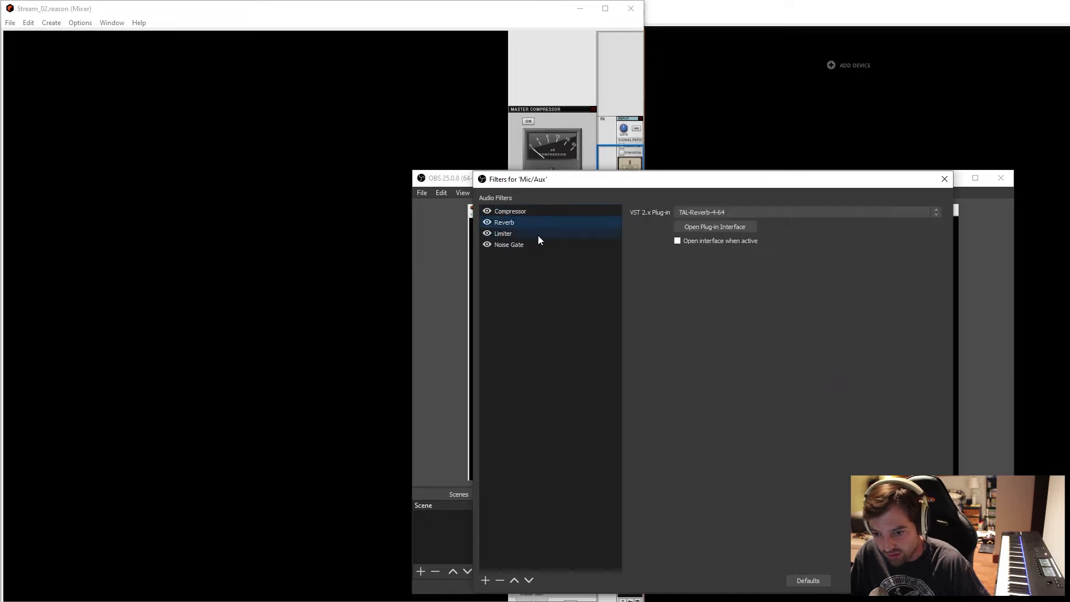
click(530, 233)
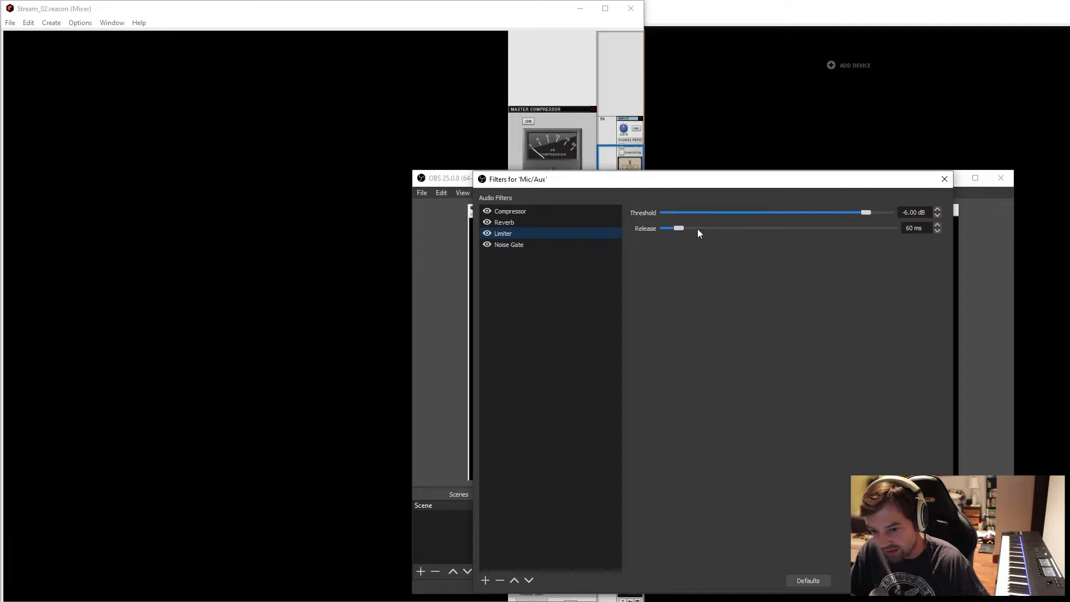
click(536, 246)
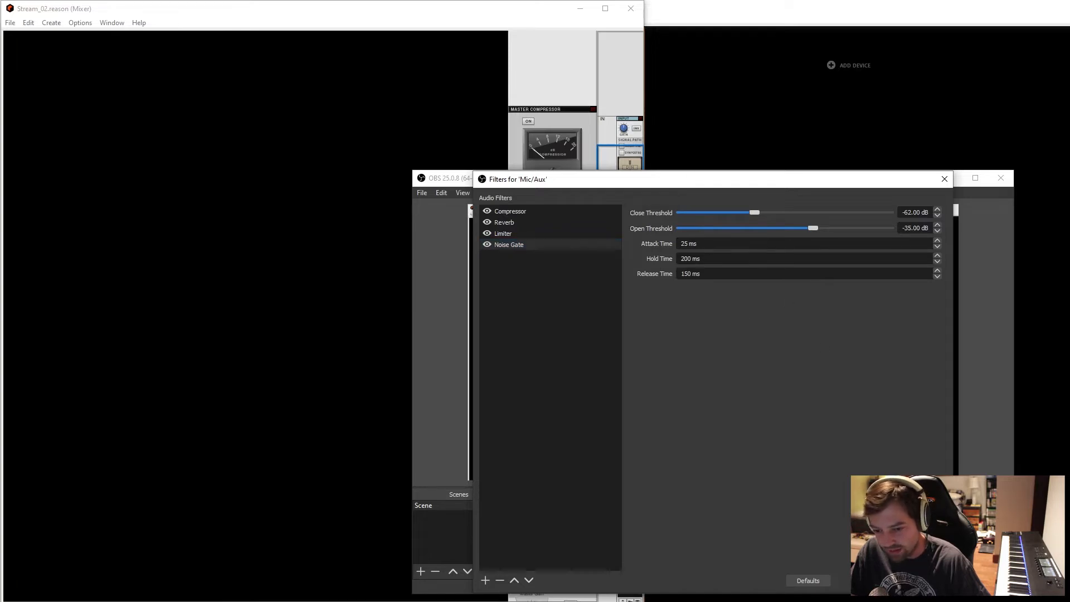
click(924, 581)
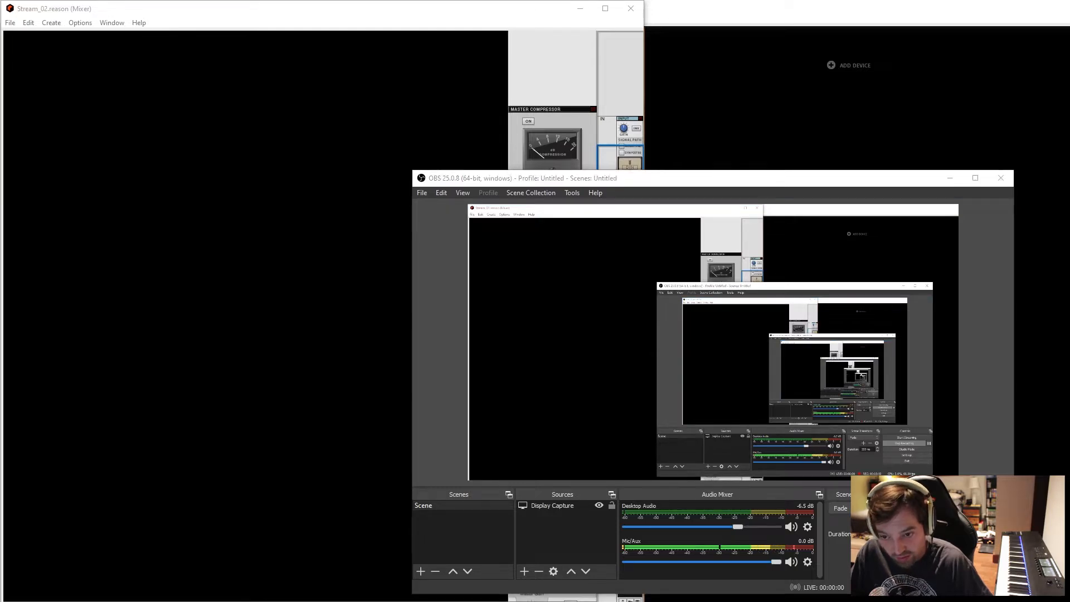
Switch to the web browser and view the AKG Perception 400 microphone photos and its cardioid and figure-8 polar pattern charts.
key(alt+Tab)
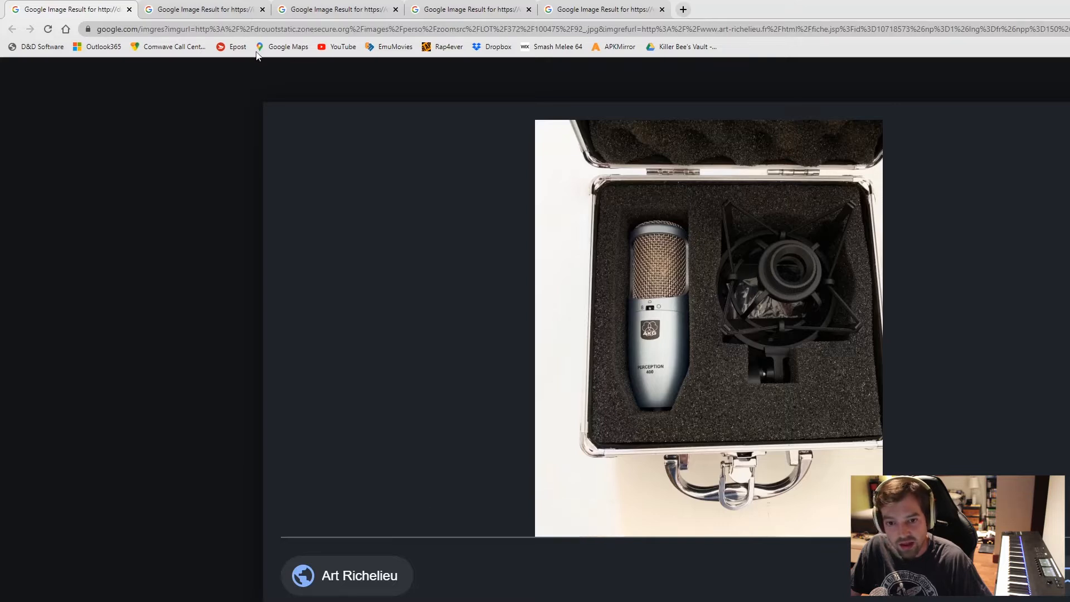
click(224, 14)
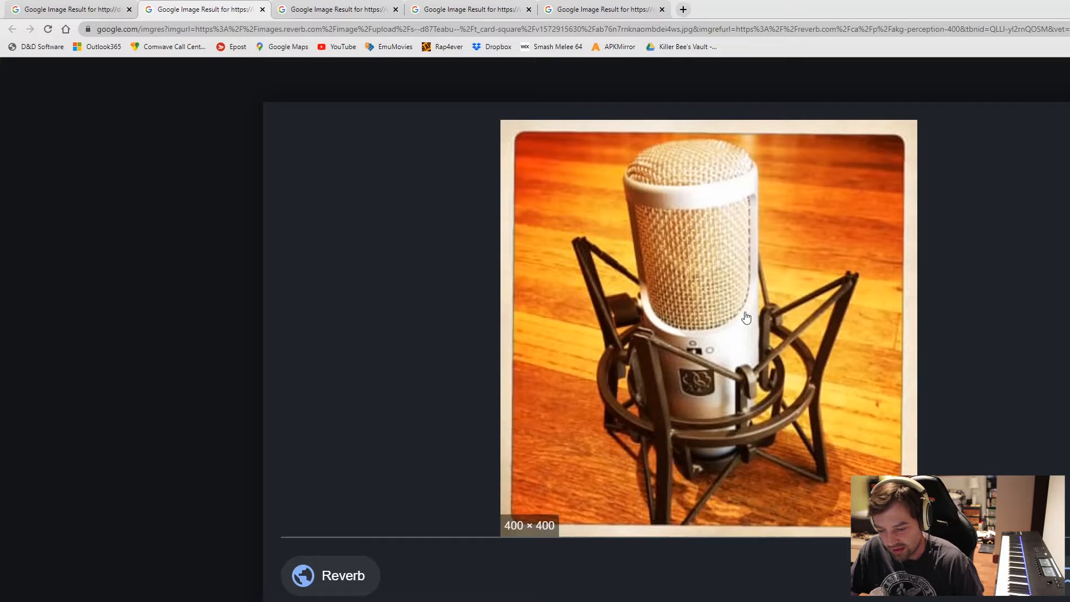
click(346, 13)
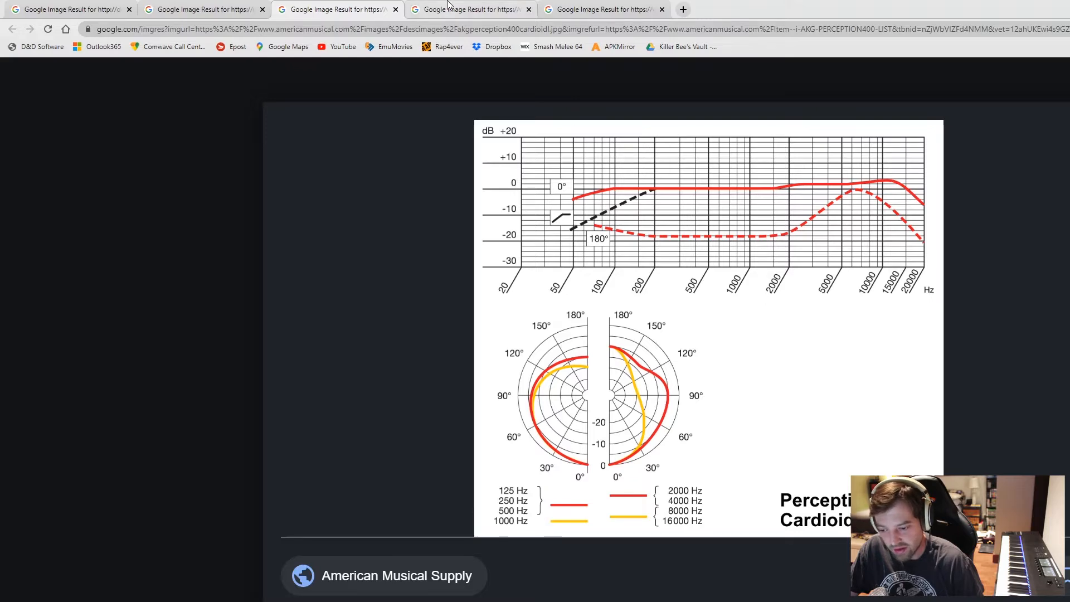
click(460, 13)
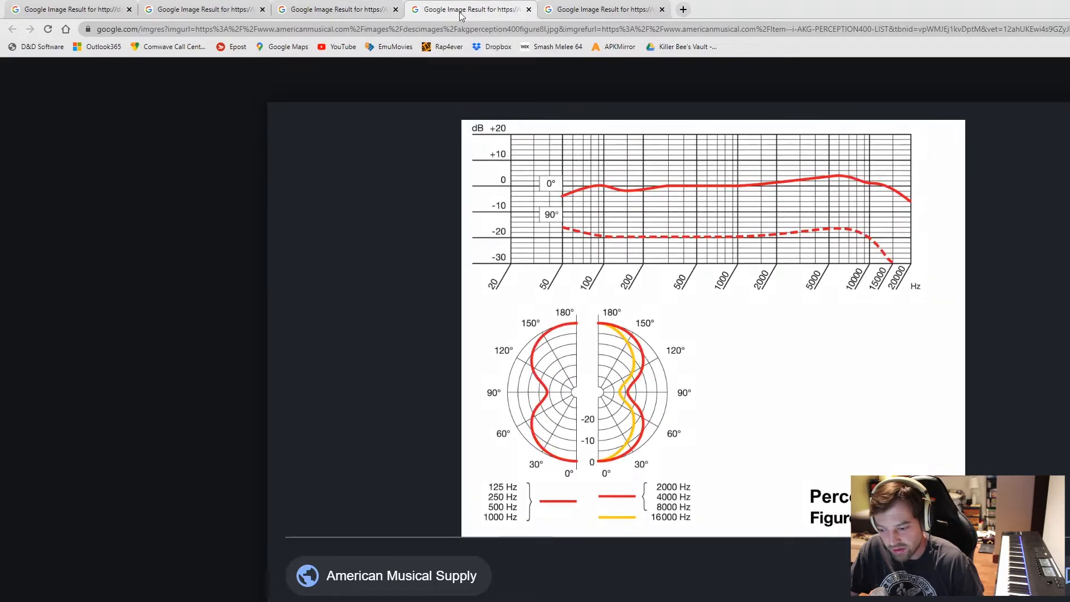
click(604, 15)
click(356, 10)
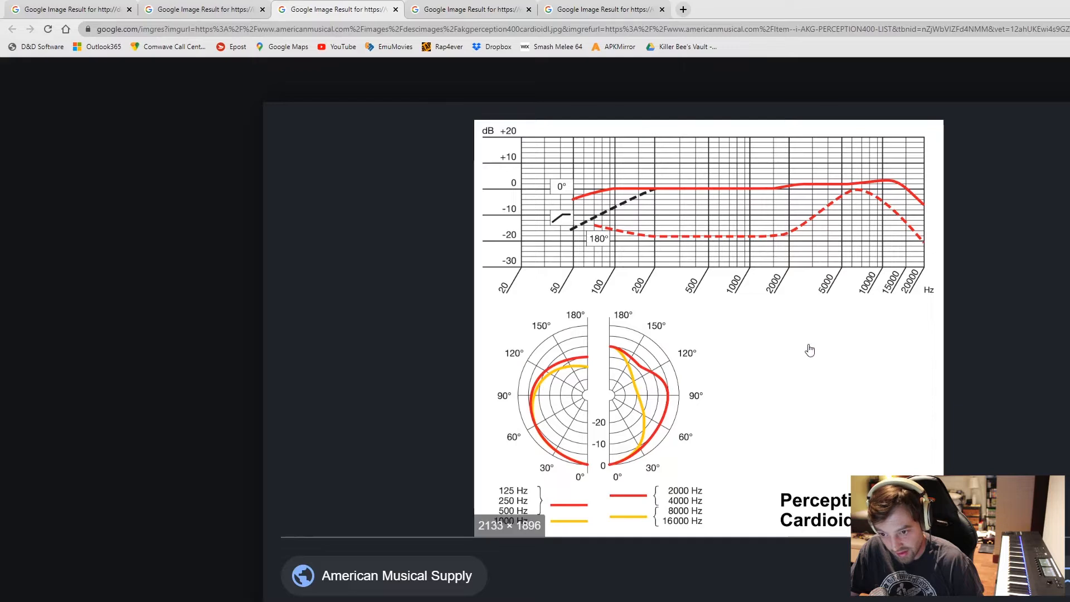
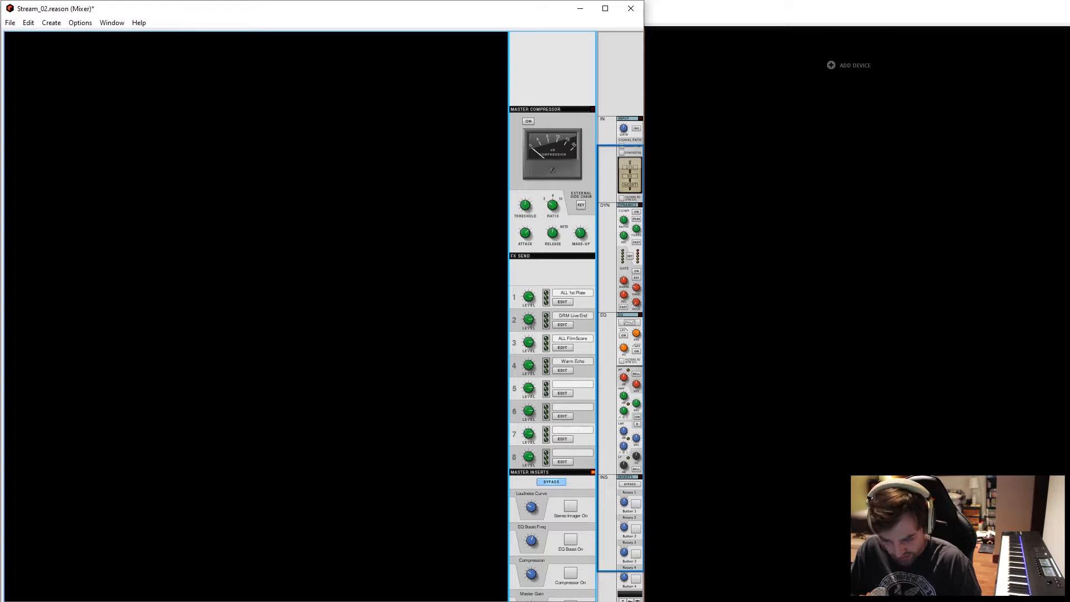
click(551, 271)
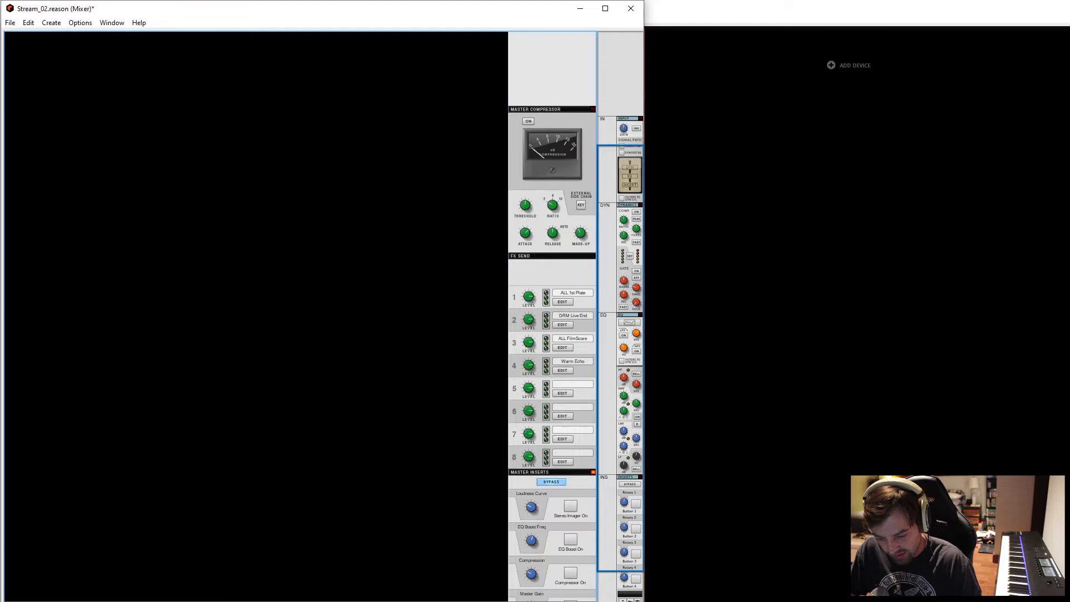
click(552, 272)
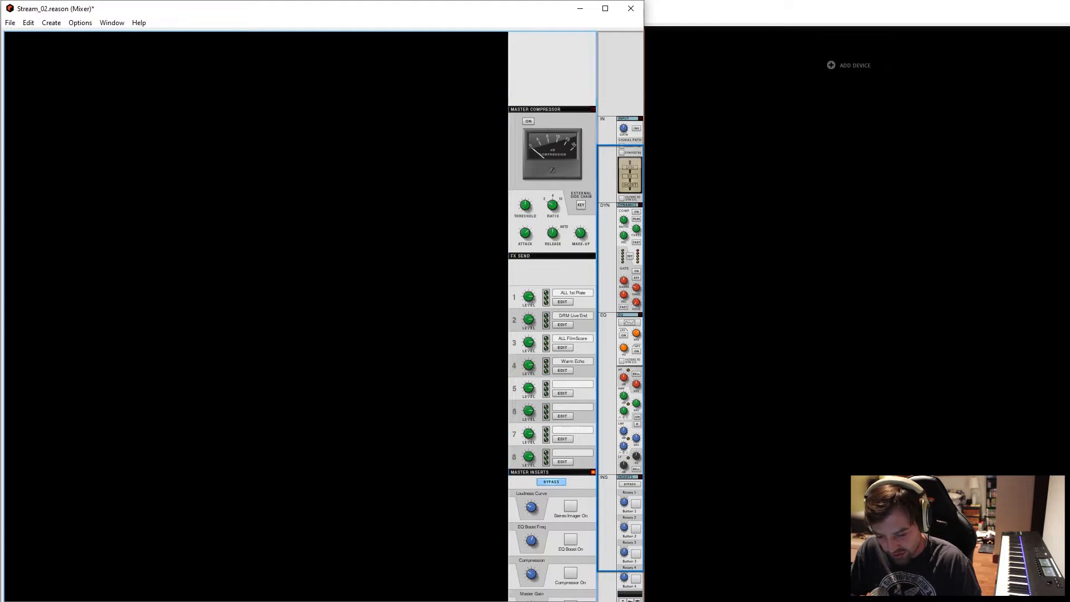
click(552, 272)
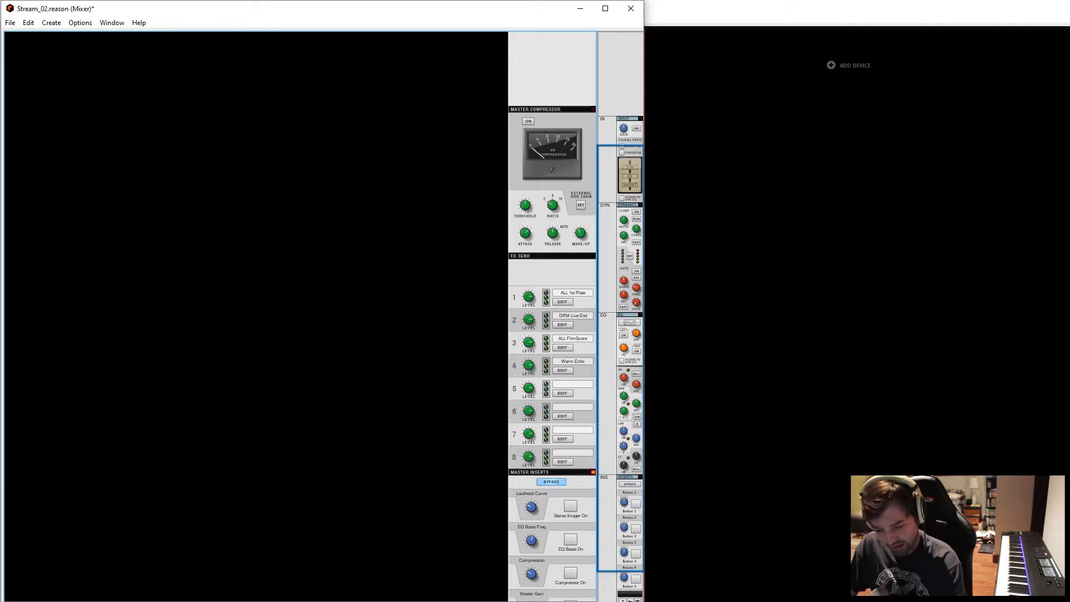
key(F2)
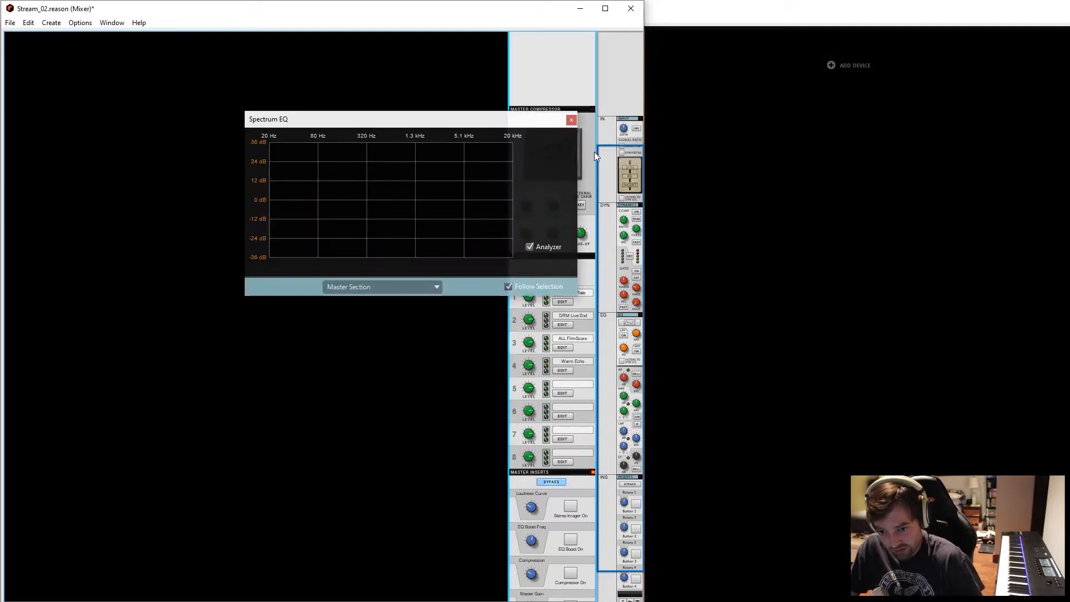
click(570, 121)
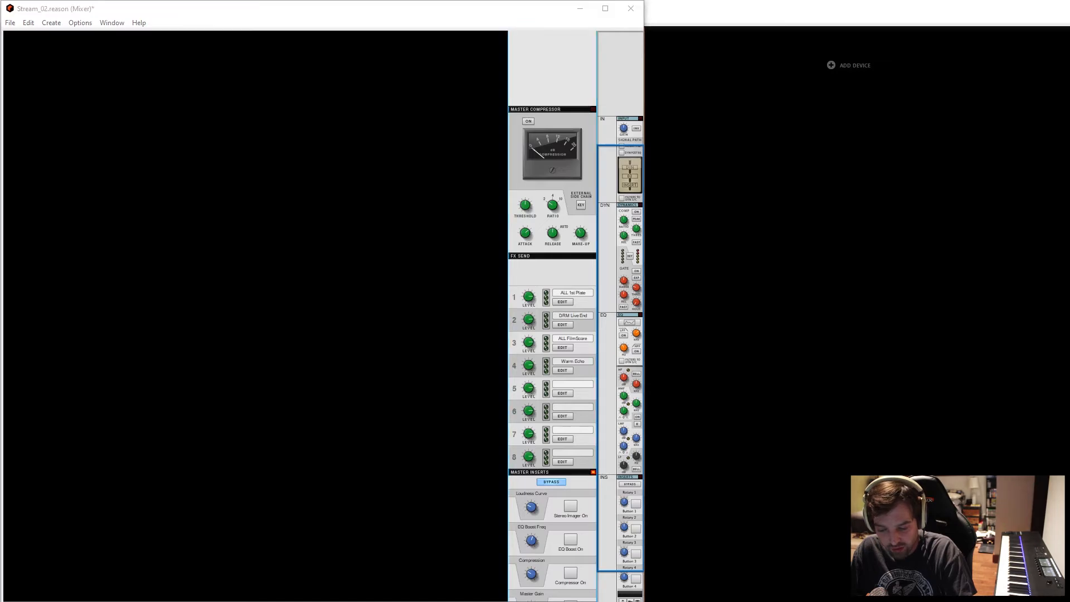
Add the Output Arcade VST instrument to the rack below The Echo and open its plug-in interface.
key(F6)
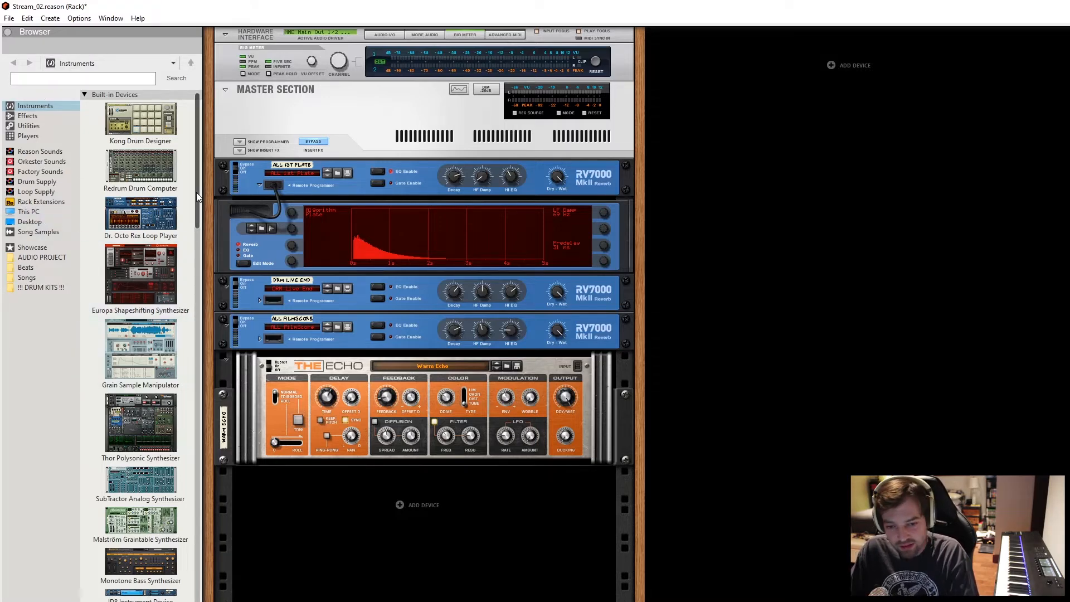
scroll(125, 249, down, 3)
scroll(126, 249, down, 3)
scroll(148, 255, down, 3)
scroll(147, 255, down, 10)
scroll(146, 255, down, 8)
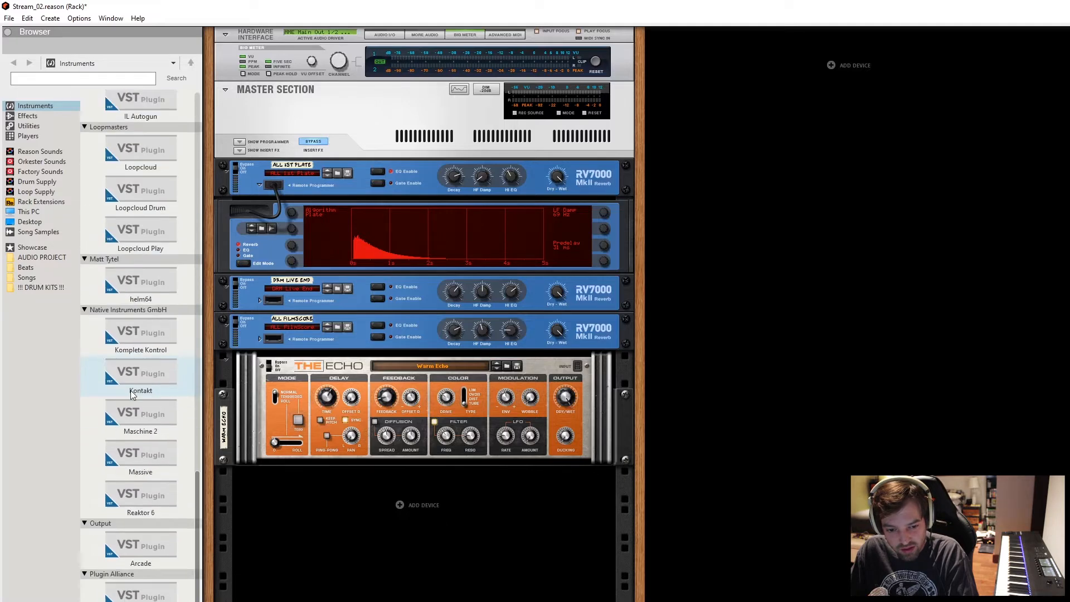
scroll(131, 390, up, 3)
drag(135, 421, 365, 563)
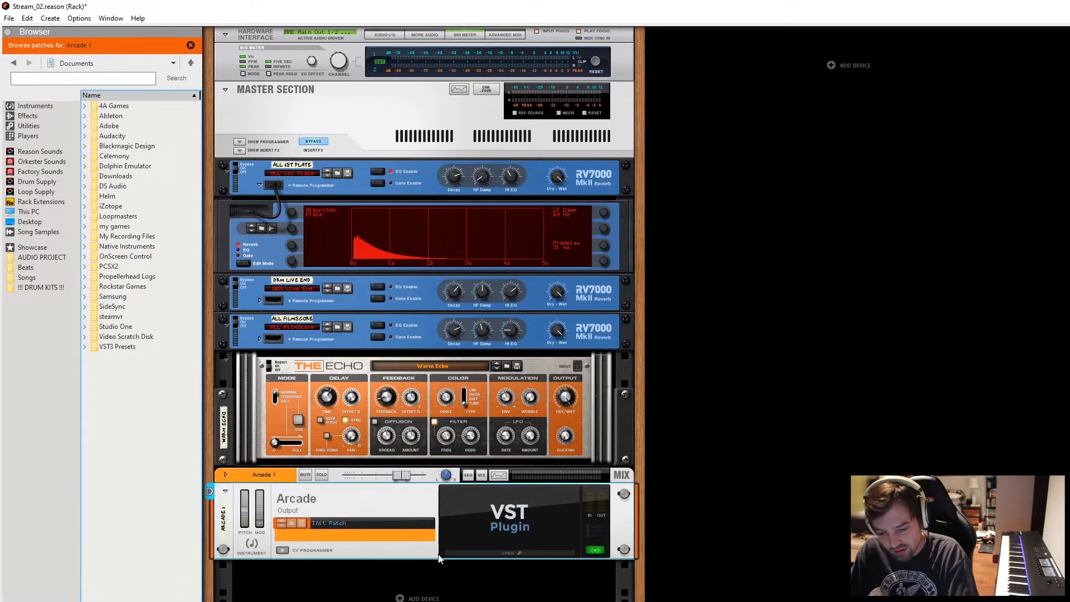
click(479, 555)
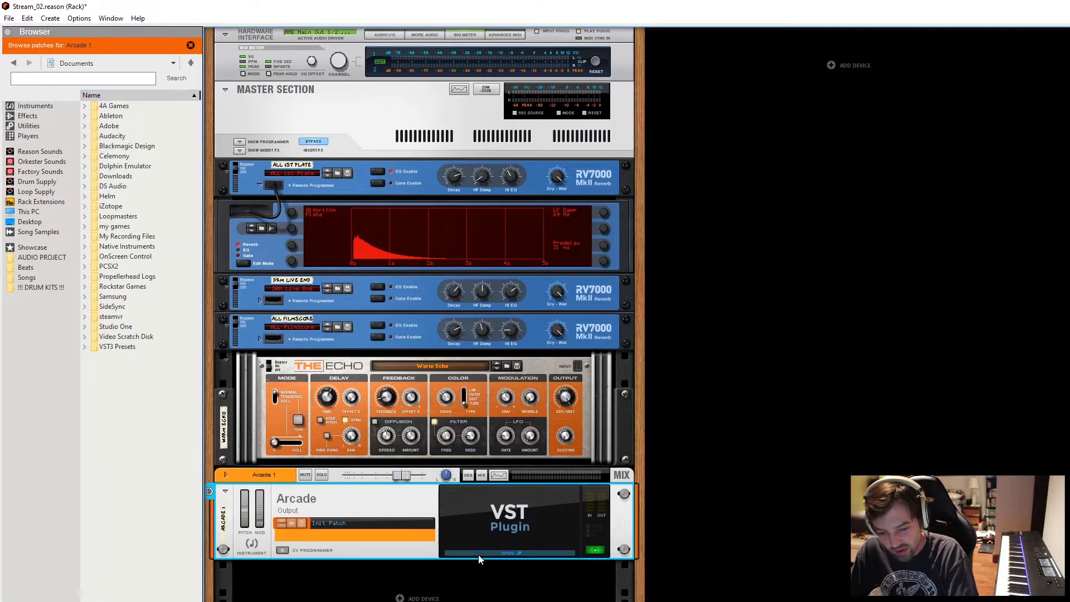
click(523, 554)
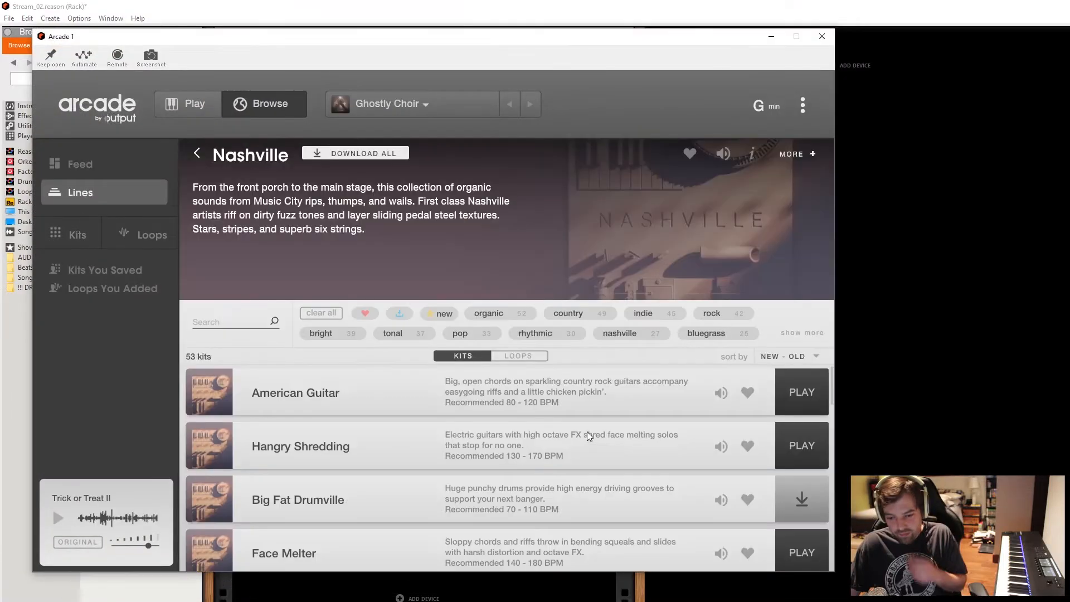
Preview the Dixie Fiddle and Mando Bomb kits in Arcade's Nashville line, load Mando Bomb, and close the plug-in window.
scroll(586, 429, down, 5)
scroll(584, 430, down, 10)
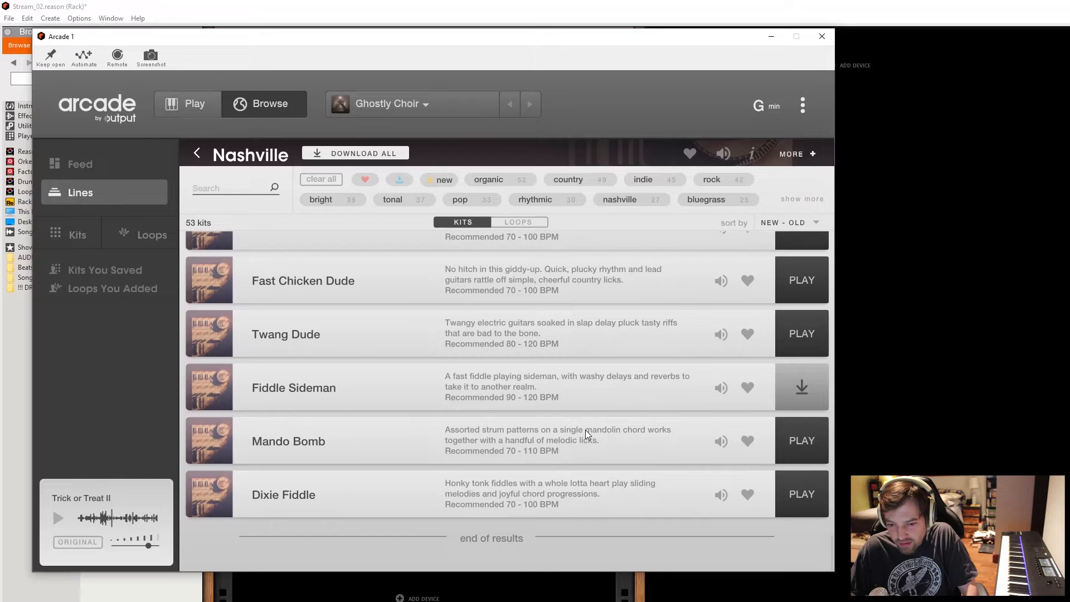
click(720, 495)
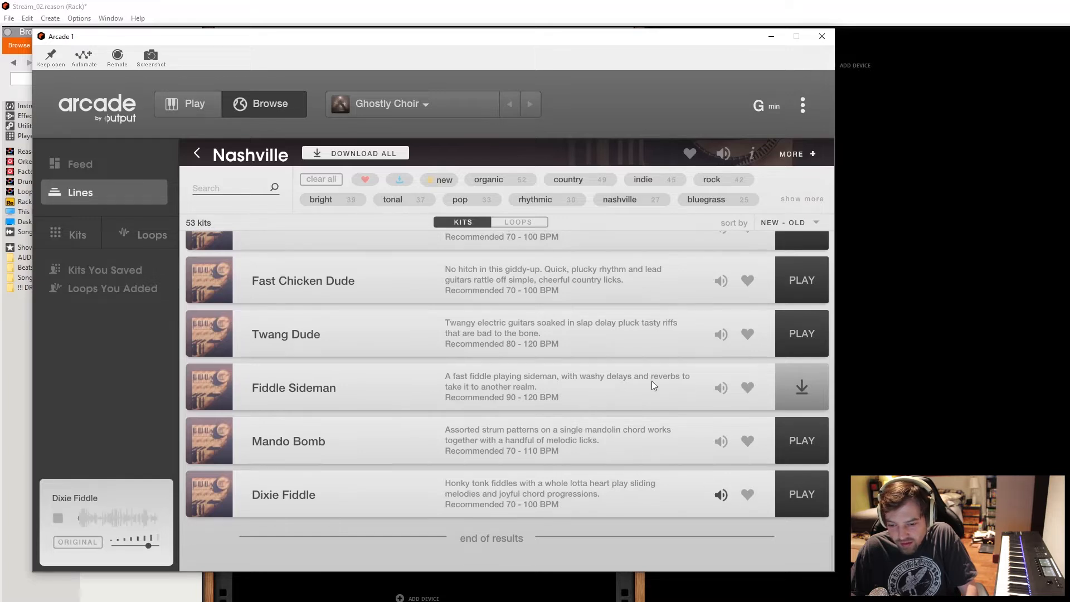
click(722, 441)
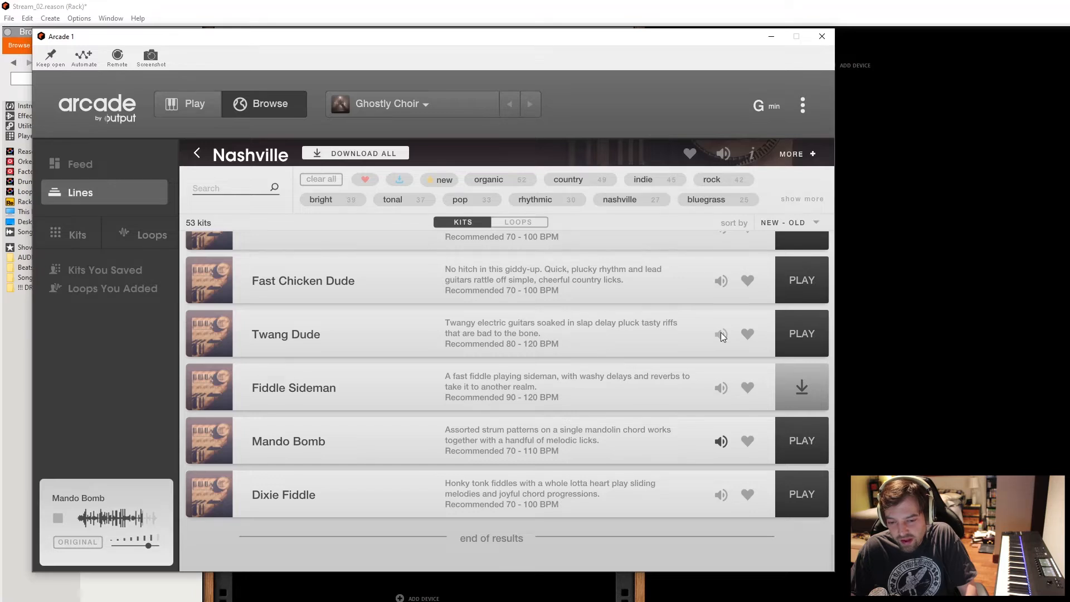
click(805, 441)
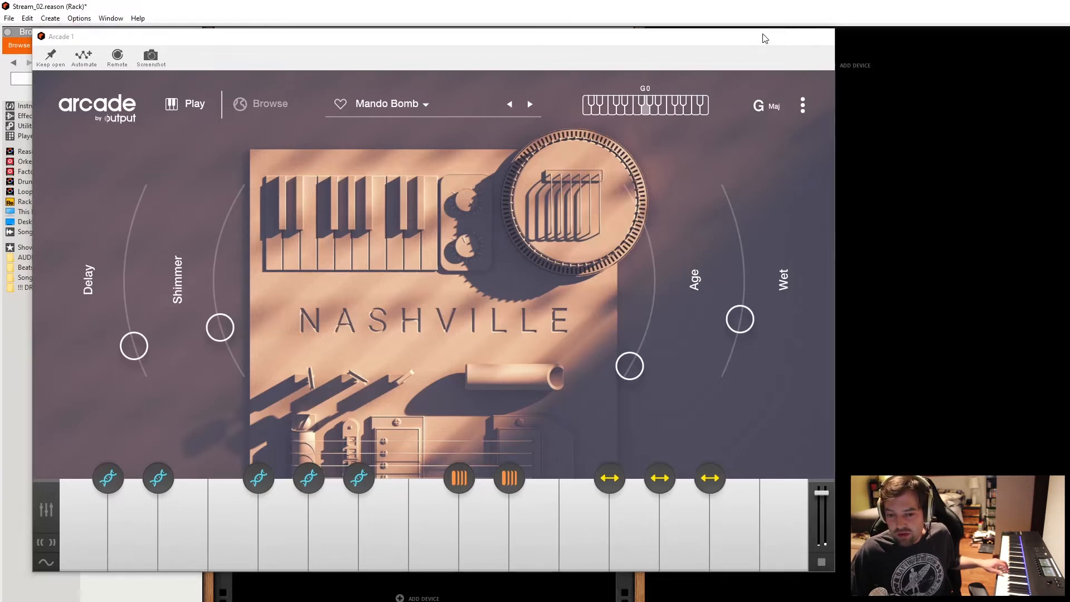
click(827, 36)
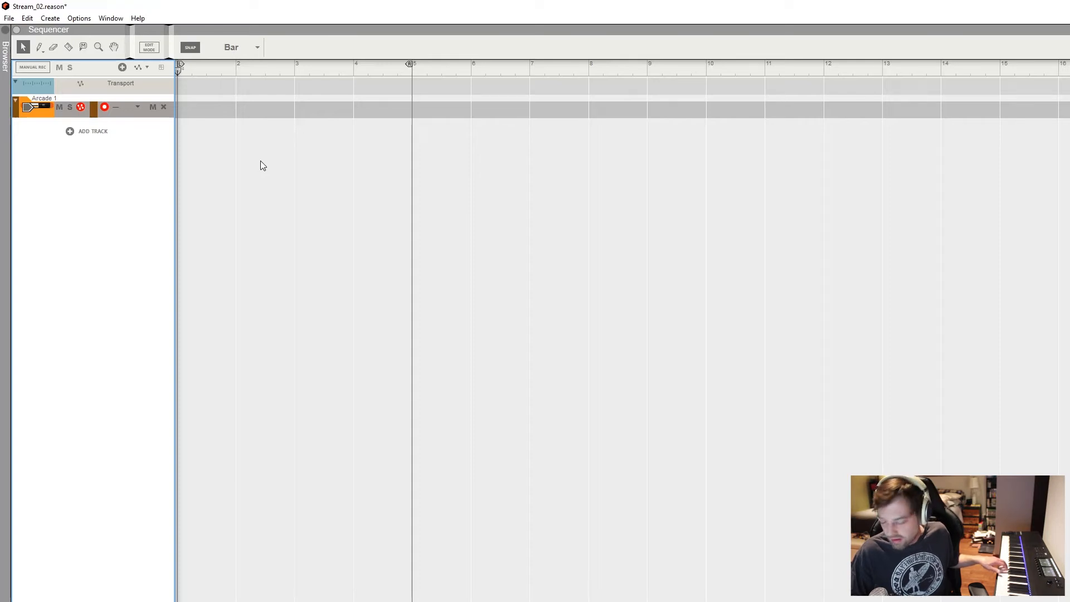
key(ctrl+Return)
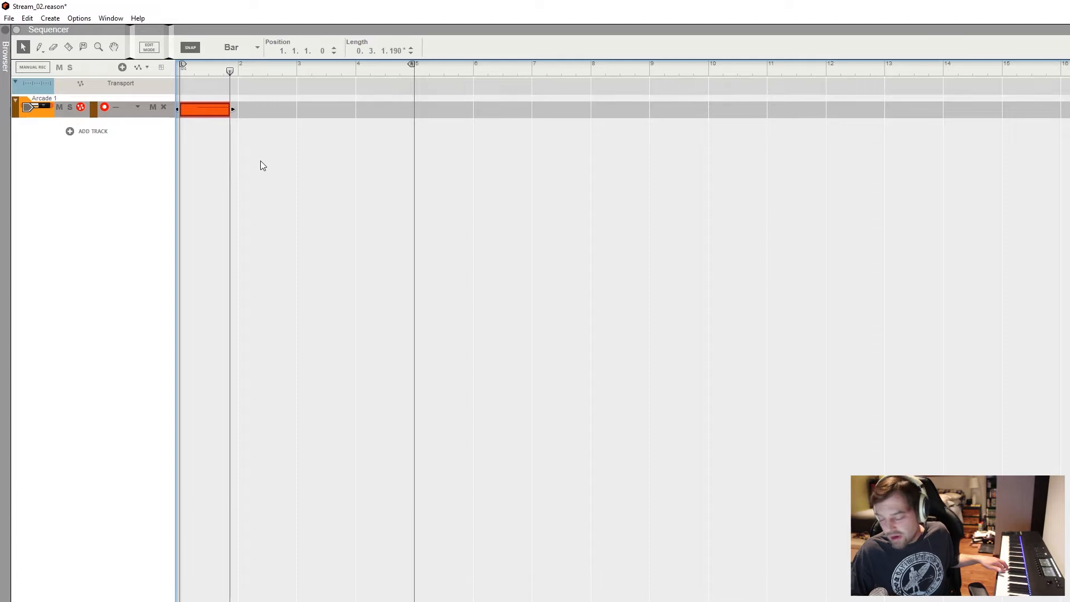
key(space)
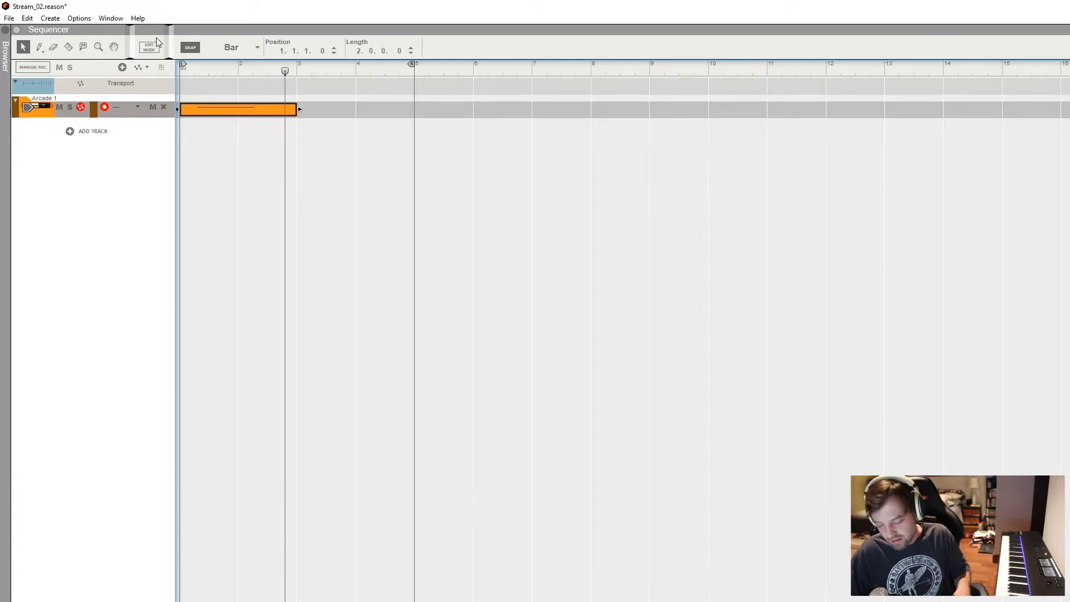
key(space)
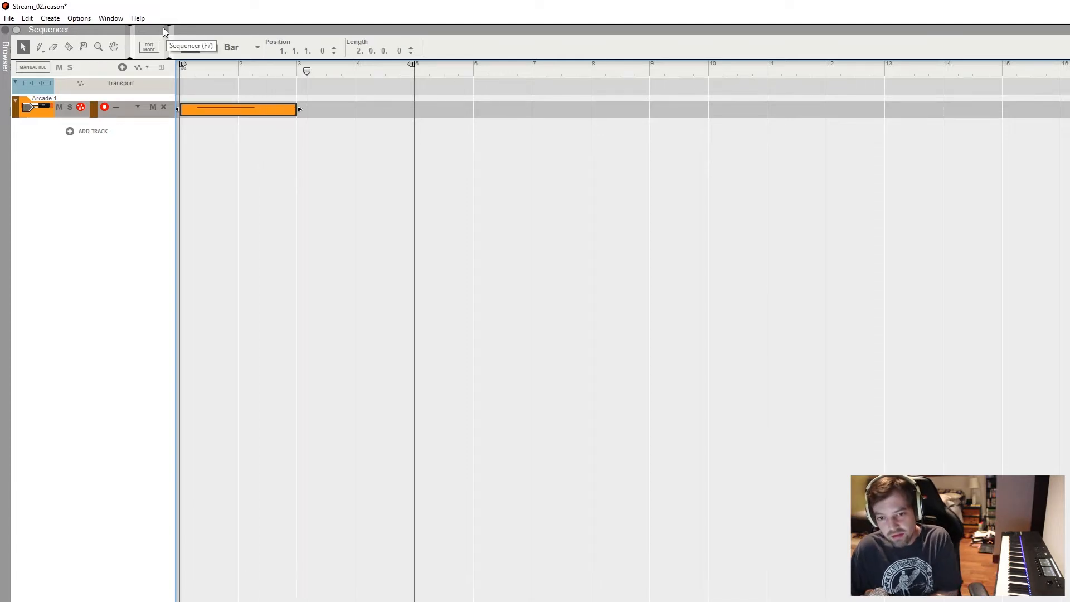
double_click(200, 109)
drag(256, 177, 344, 329)
click(239, 88)
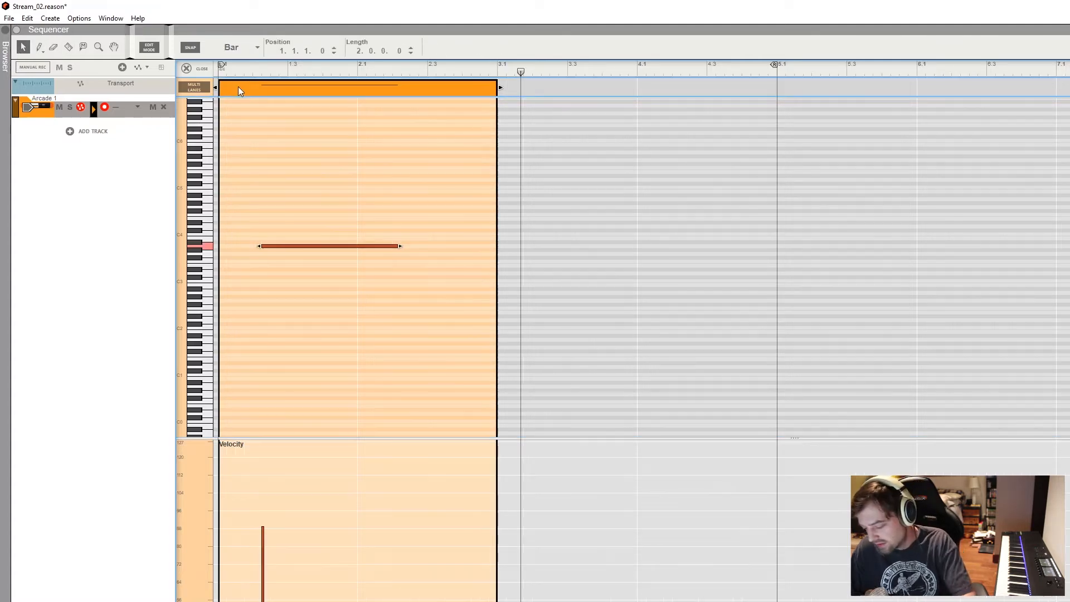
key(Delete)
click(205, 70)
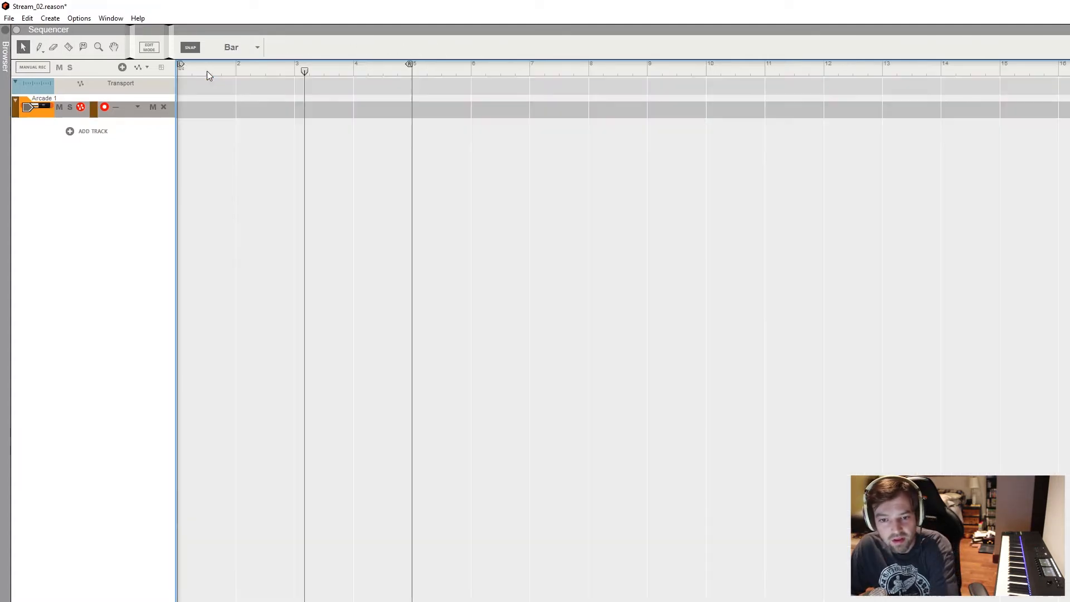
Draw an empty four-bar clip on the Arcade 1 track, from bar 1 to bar 5.
mouse_move(303, 80)
mouse_down()
mouse_move(152, 83)
mouse_move(390, 110)
mouse_up()
click(40, 49)
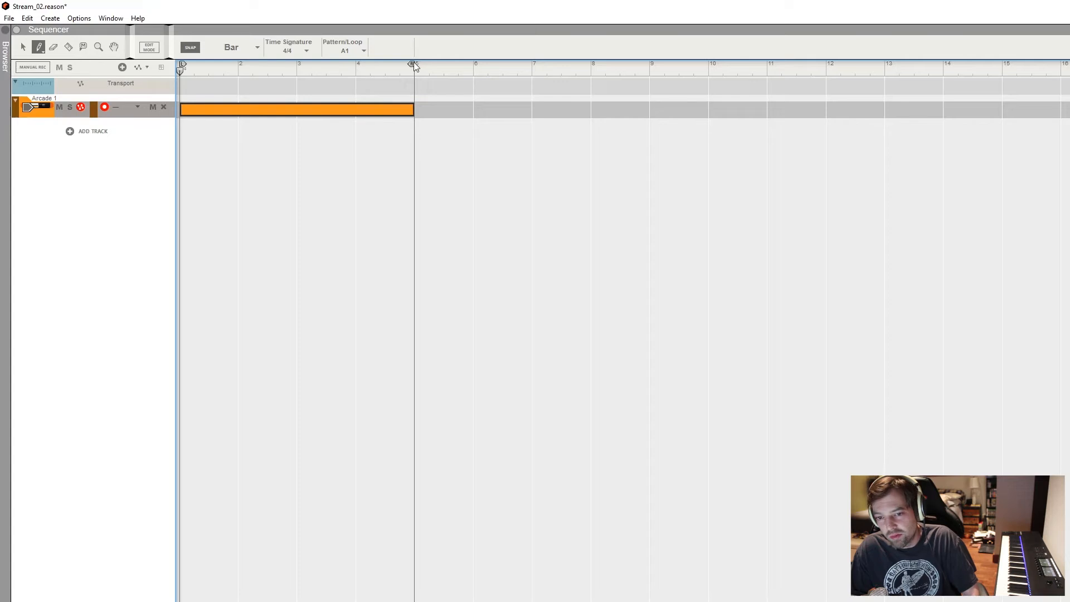
click(22, 47)
click(196, 109)
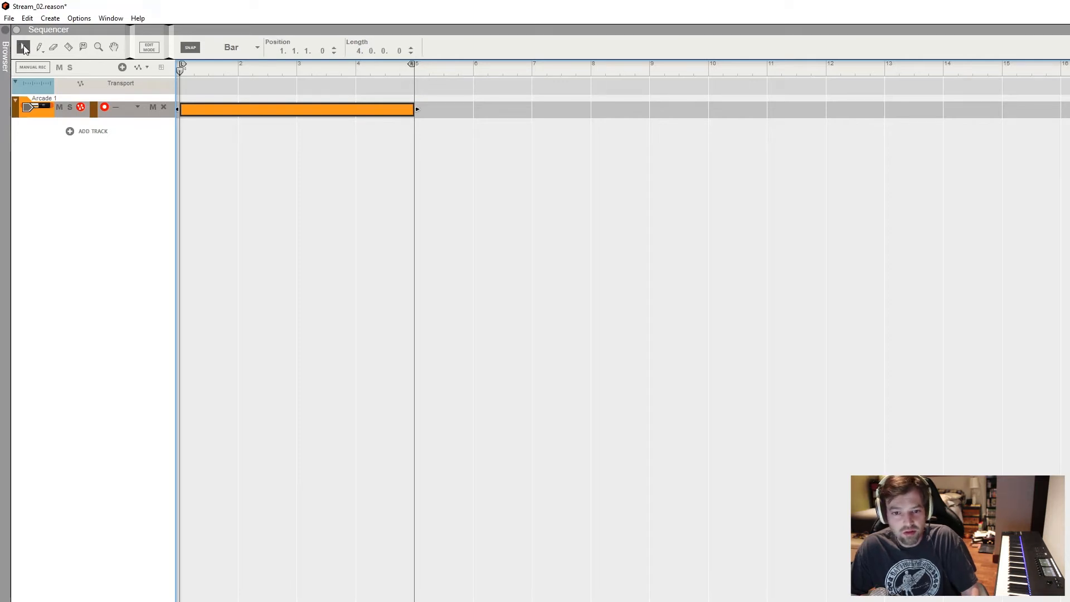
Audition keys in the clip's editor, draw an F3 note across all four bars, and play it back.
double_click(199, 109)
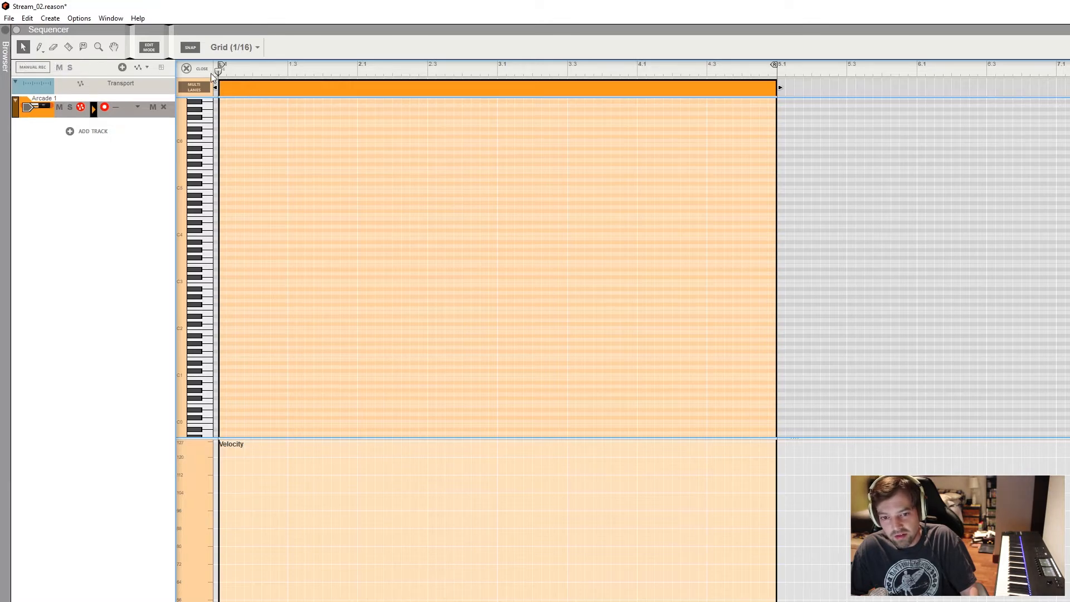
click(188, 68)
double_click(255, 110)
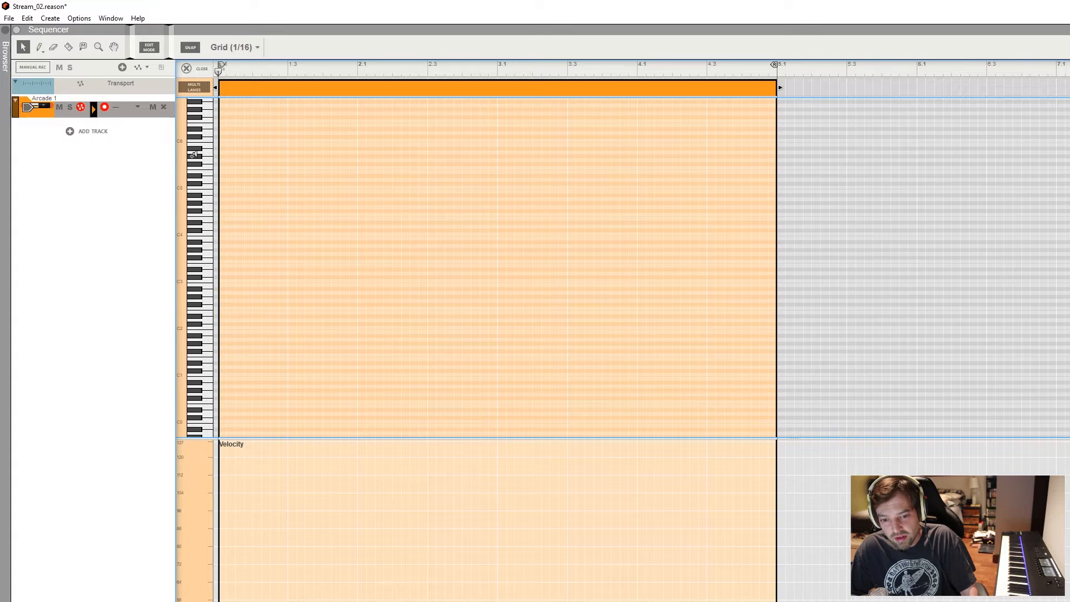
click(205, 284)
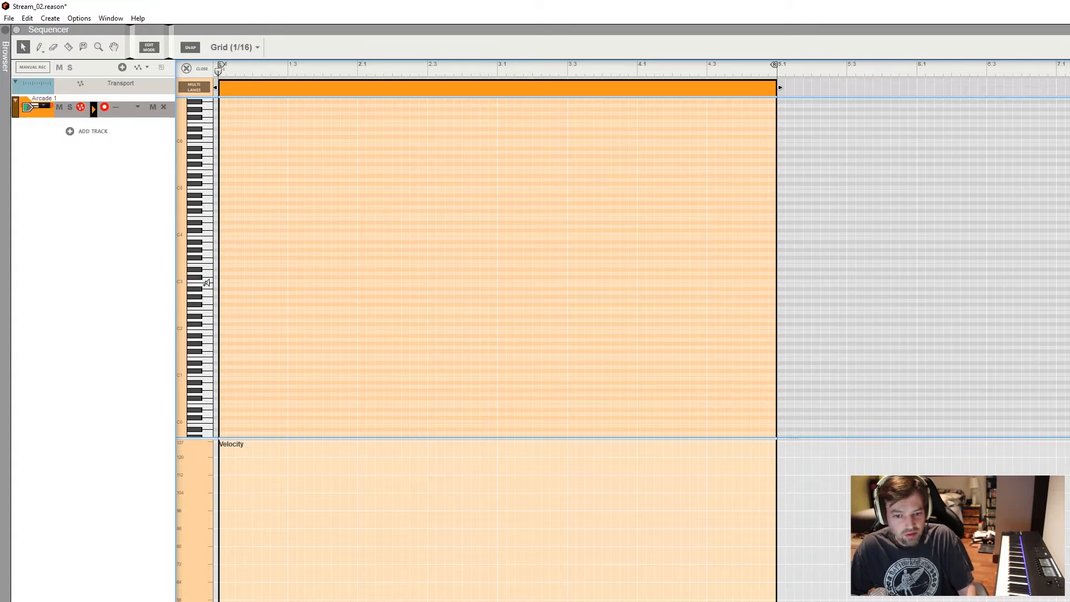
click(207, 292)
click(211, 299)
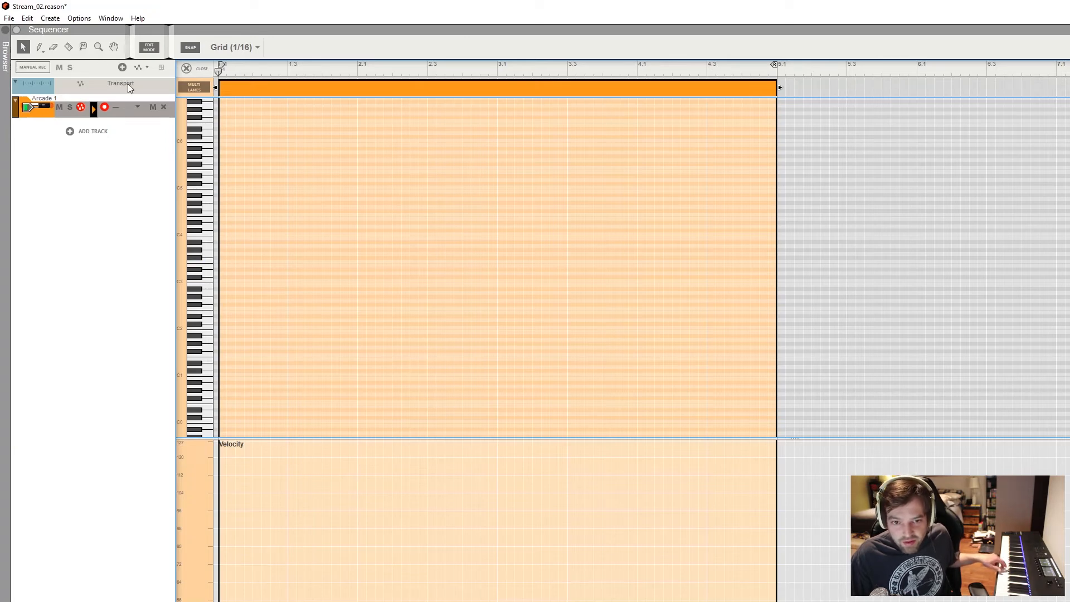
click(39, 46)
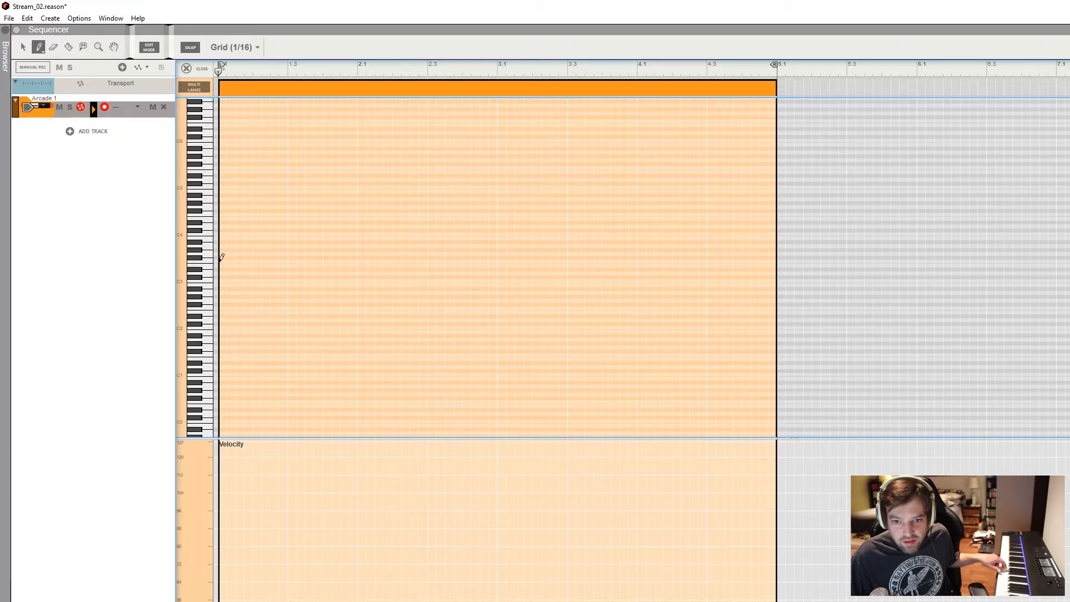
drag(221, 257, 775, 268)
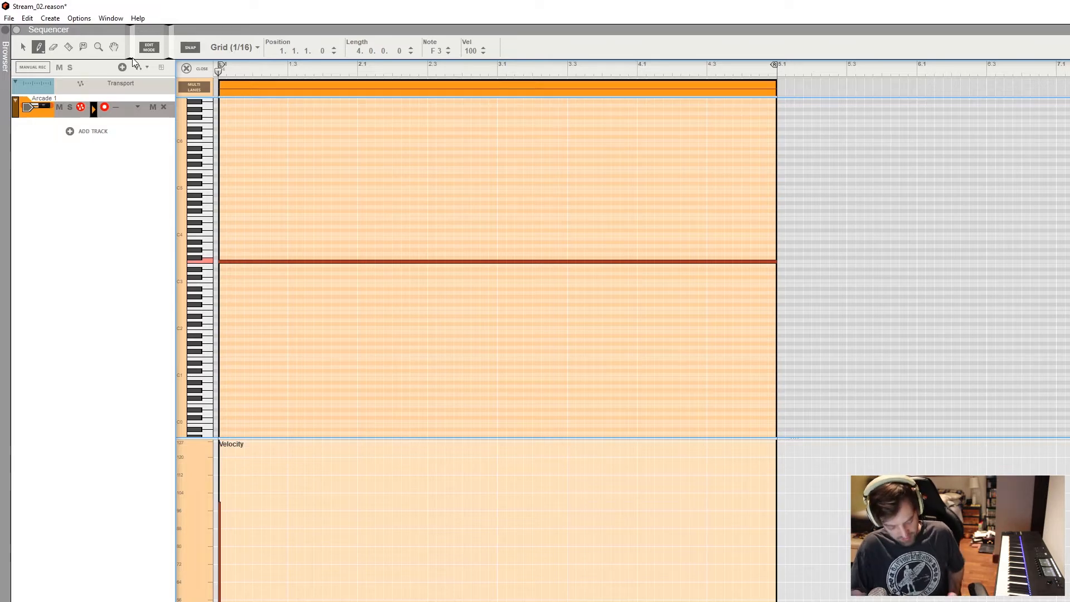
key(space)
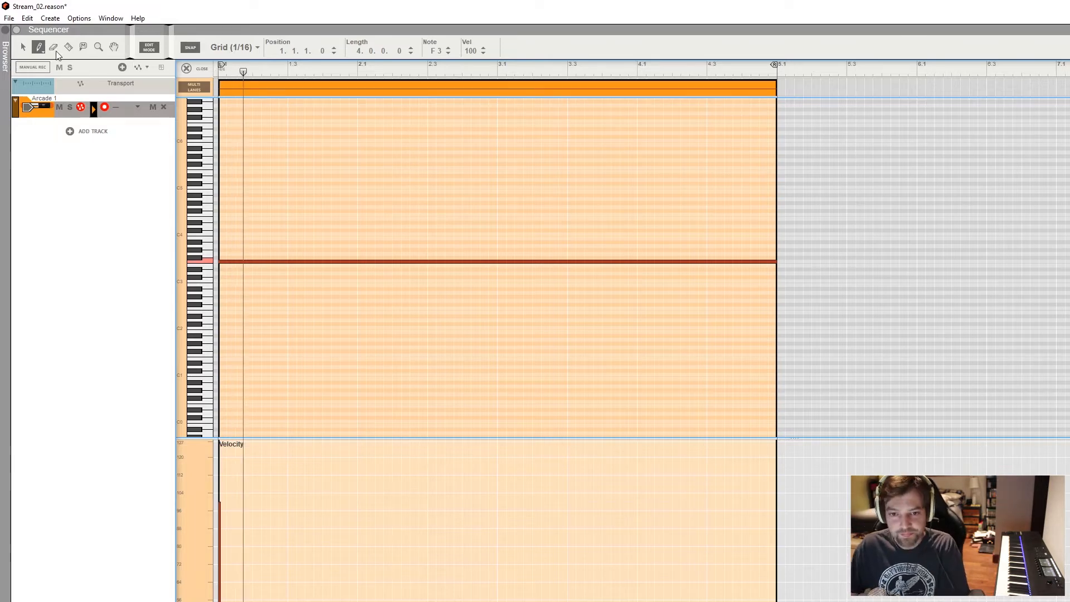
click(201, 70)
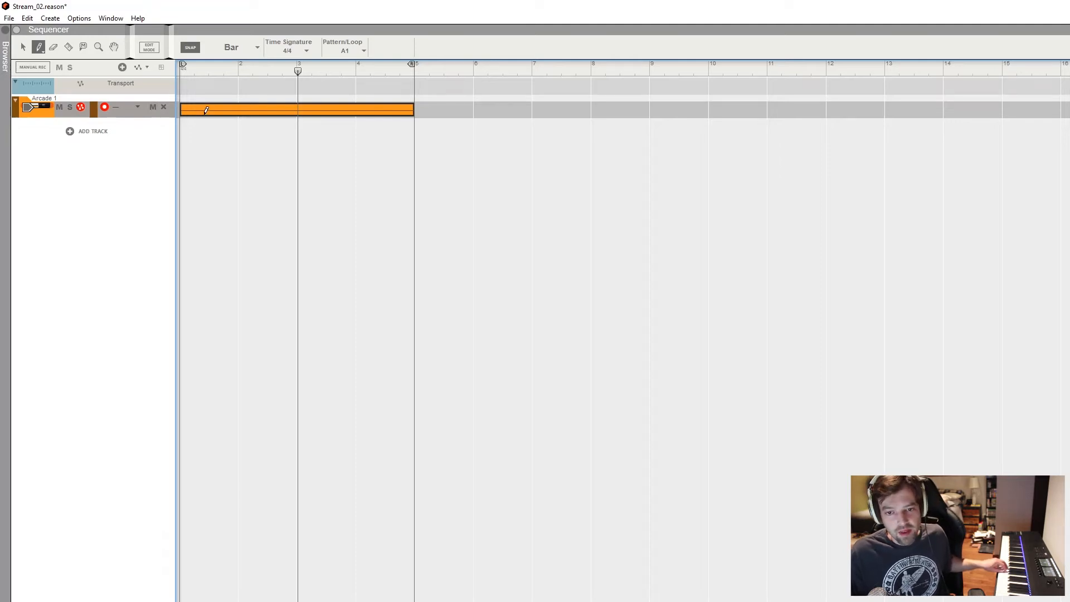
Reopen the Arcade 1 clip and shorten the F3 note to two bars, ending at bar 3.
click(22, 46)
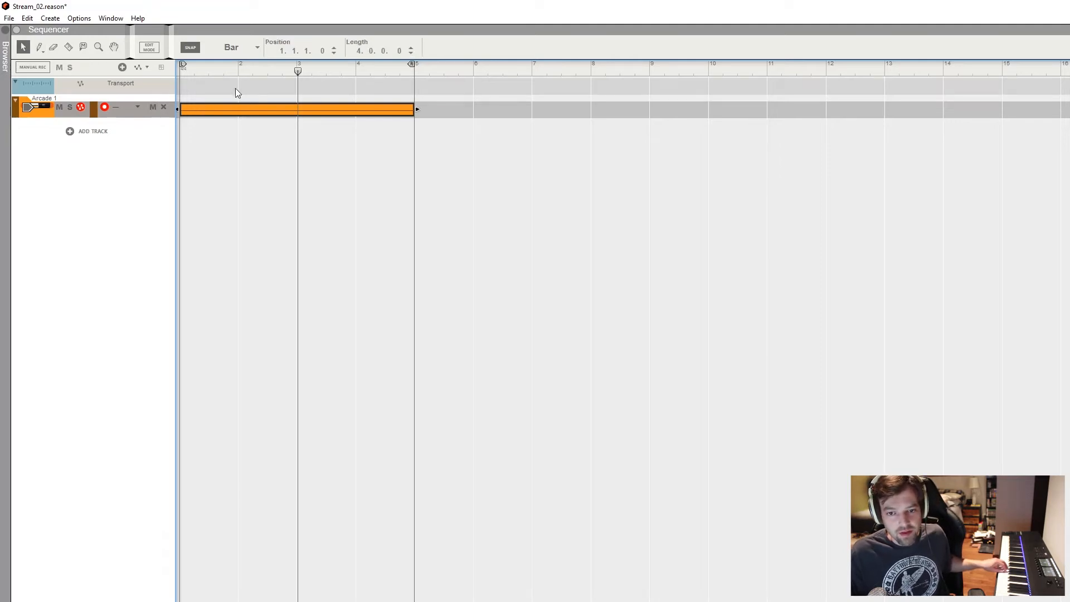
double_click(236, 107)
drag(550, 216, 595, 305)
drag(779, 261, 499, 262)
Audition higher keys, draw a two-bar A3 note from bar 3 to bar 5, and reposition the playhead near bar 3.
click(39, 47)
click(211, 252)
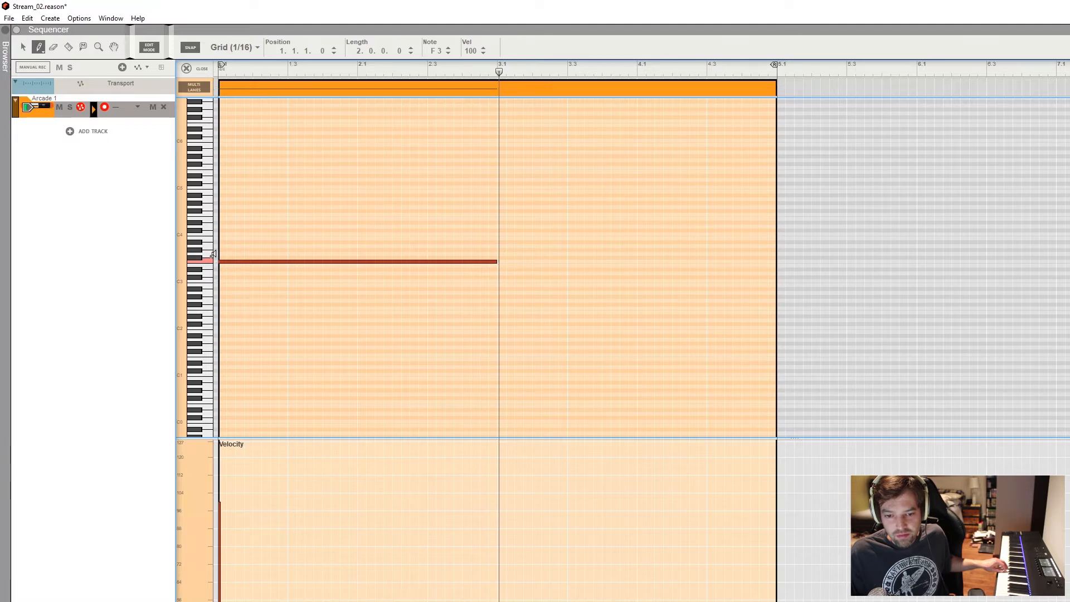
click(210, 244)
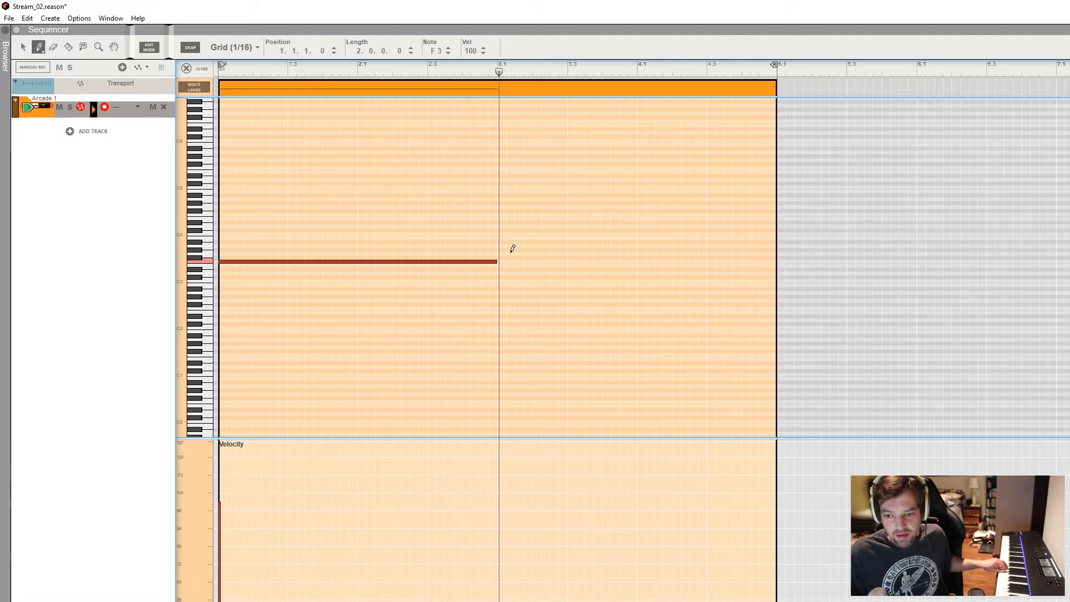
drag(501, 245, 772, 245)
click(23, 47)
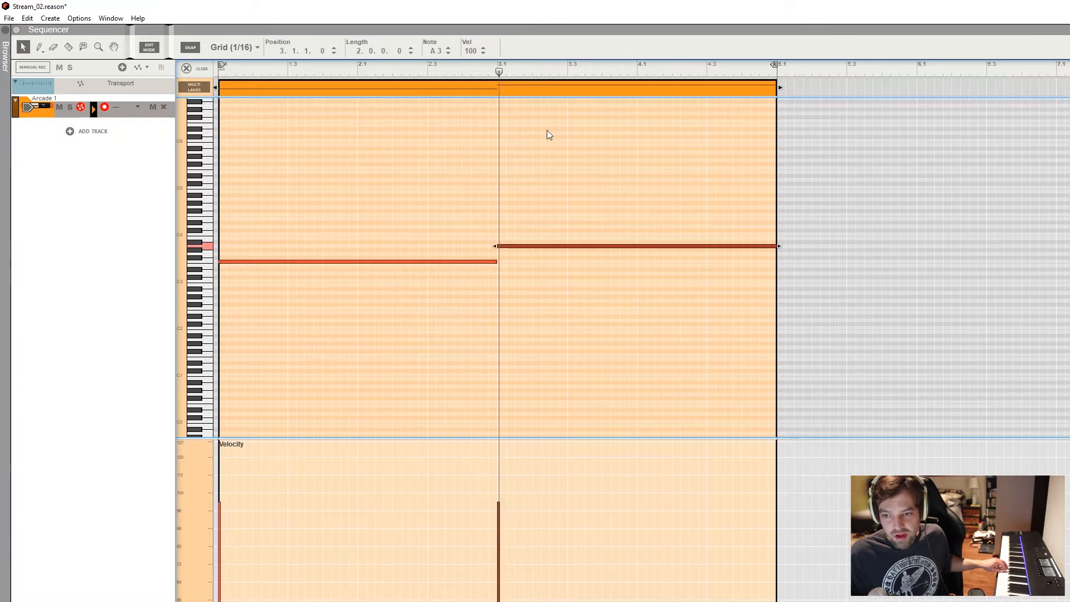
mouse_move(499, 73)
mouse_down()
mouse_move(304, 97)
mouse_move(498, 86)
mouse_up()
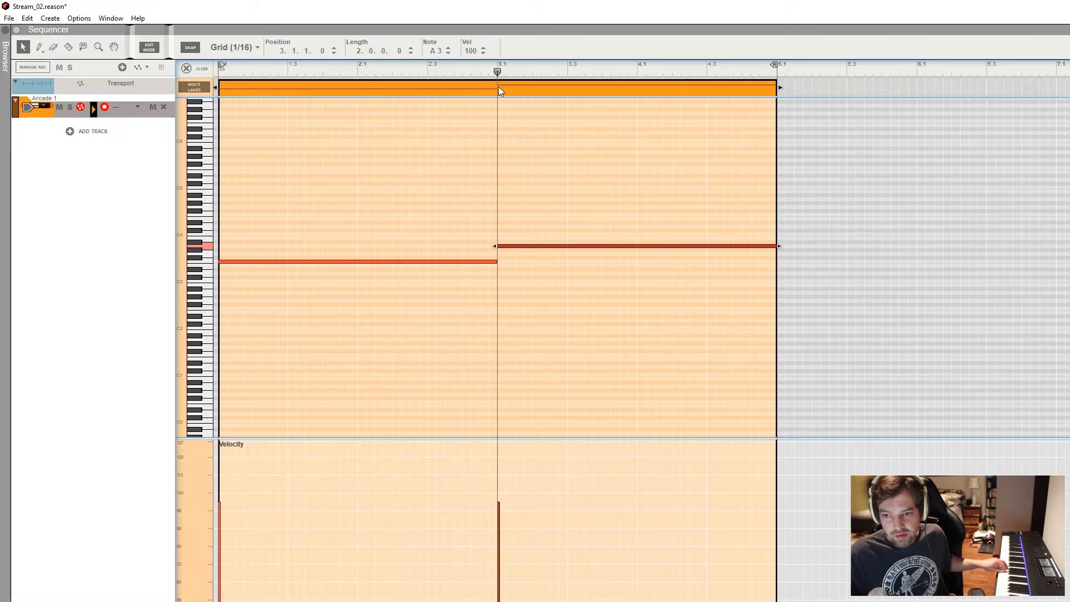
Play the clip from bar 3, then swap its two-bar notes so A3 starts at bar 1 and F3 at bar 3.
key(space)
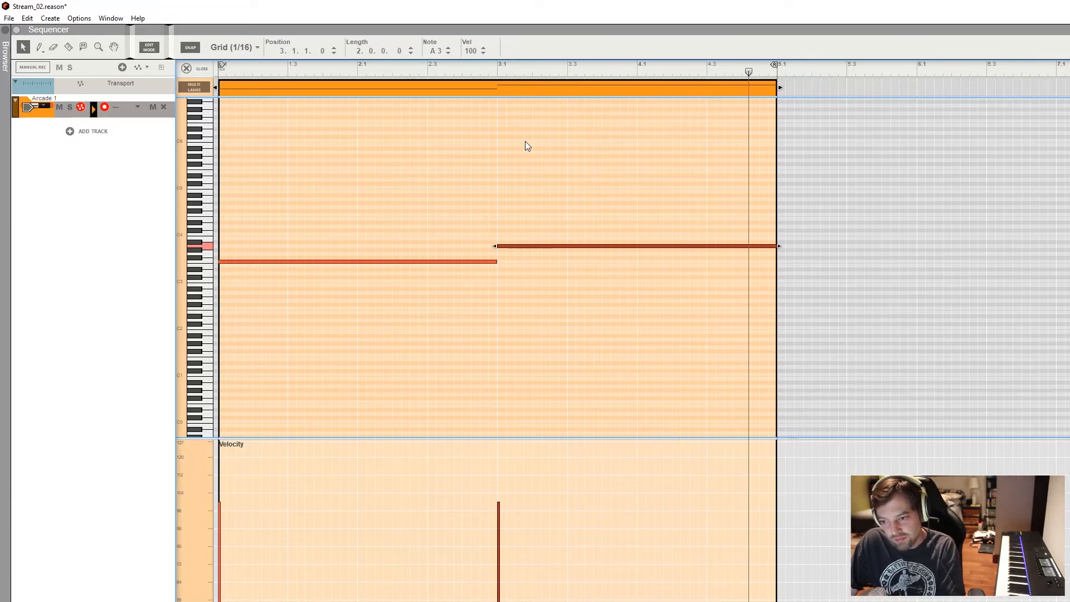
drag(515, 162, 589, 314)
drag(570, 246, 228, 249)
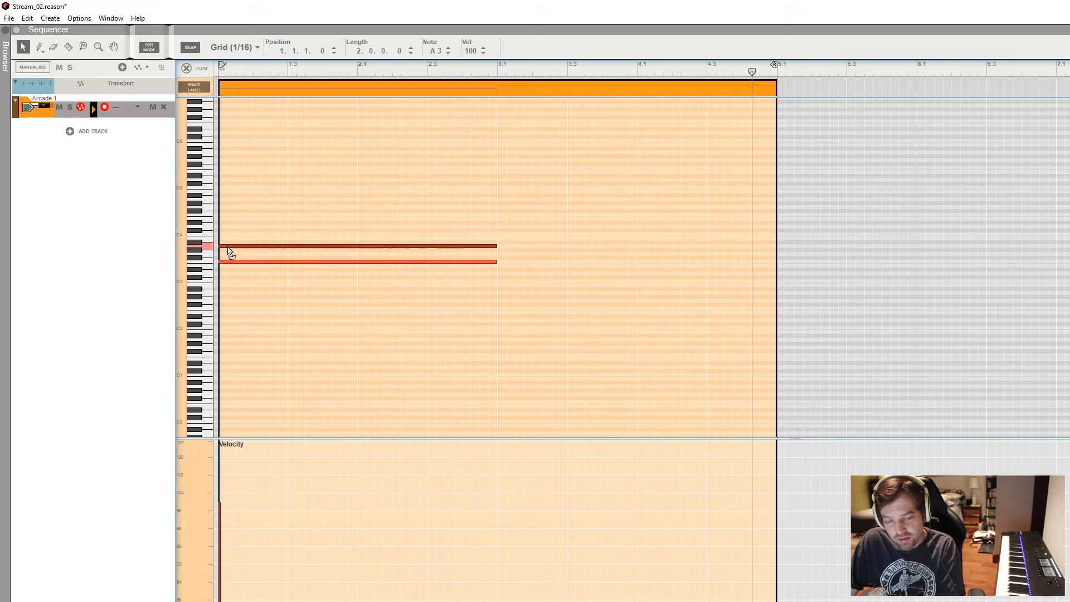
drag(239, 262, 514, 266)
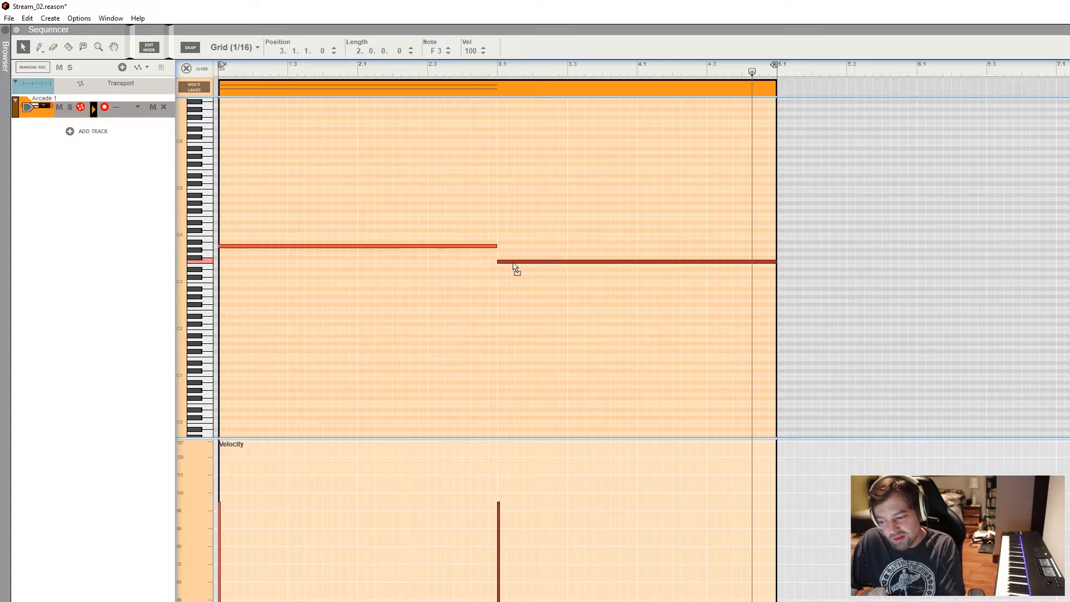
drag(513, 267, 511, 265)
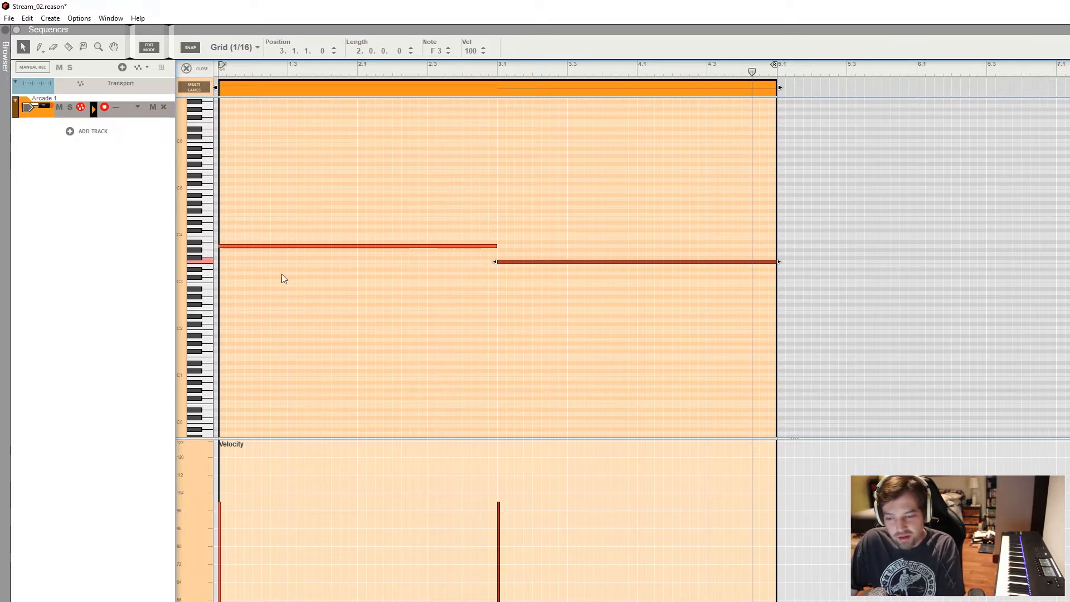
Close the clip editor, play back the part in the arrangement, and enlarge the Arcade 1 track's height.
click(202, 69)
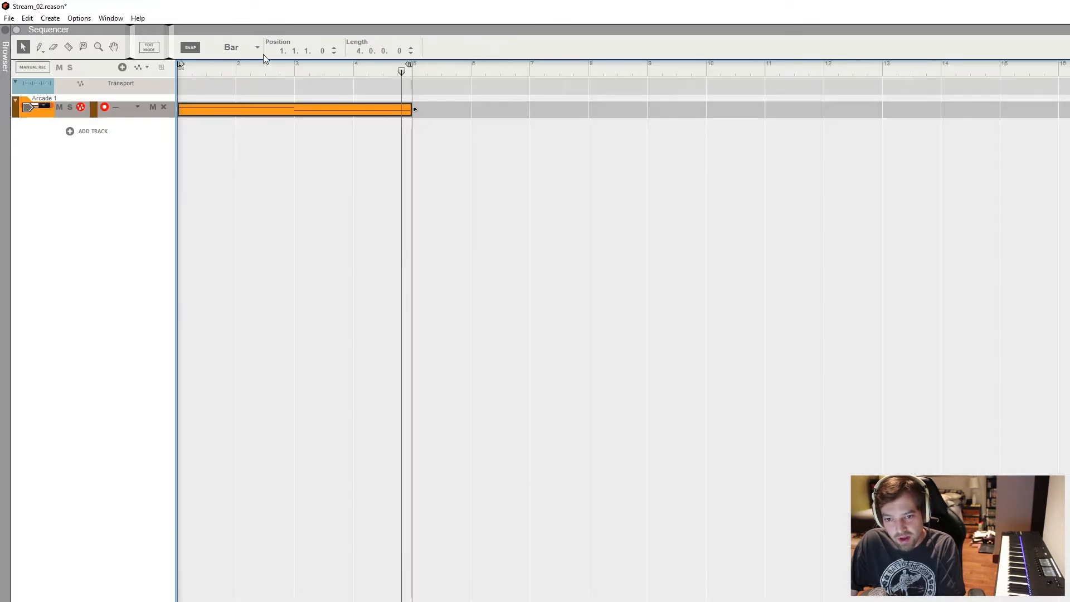
key(space)
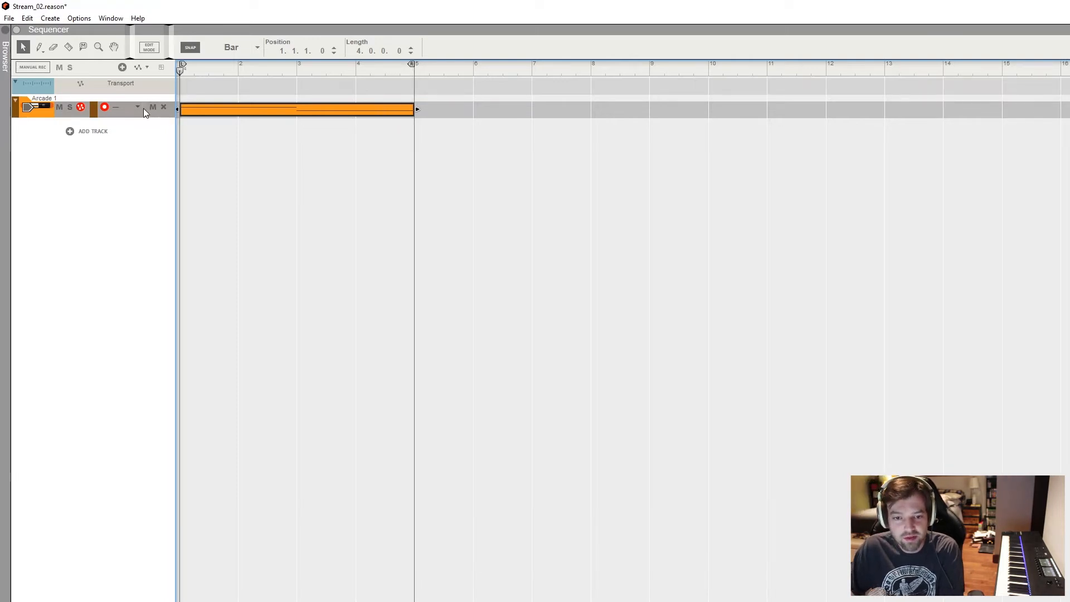
drag(135, 120, 143, 209)
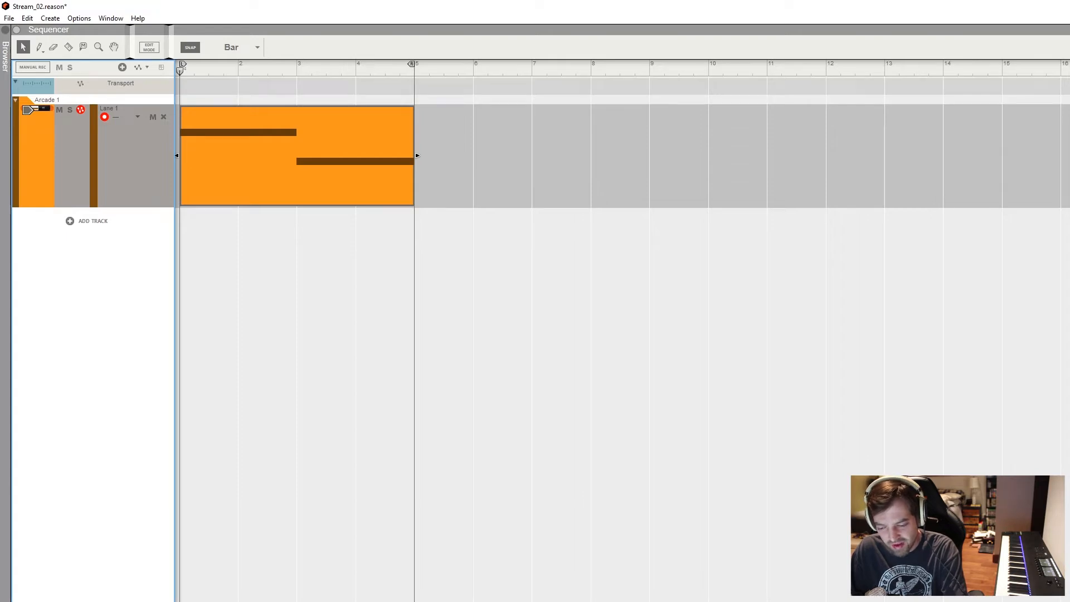
Show the rack and add a Mixer 14:2 from the utility devices below the Arcade instrument.
key(F6)
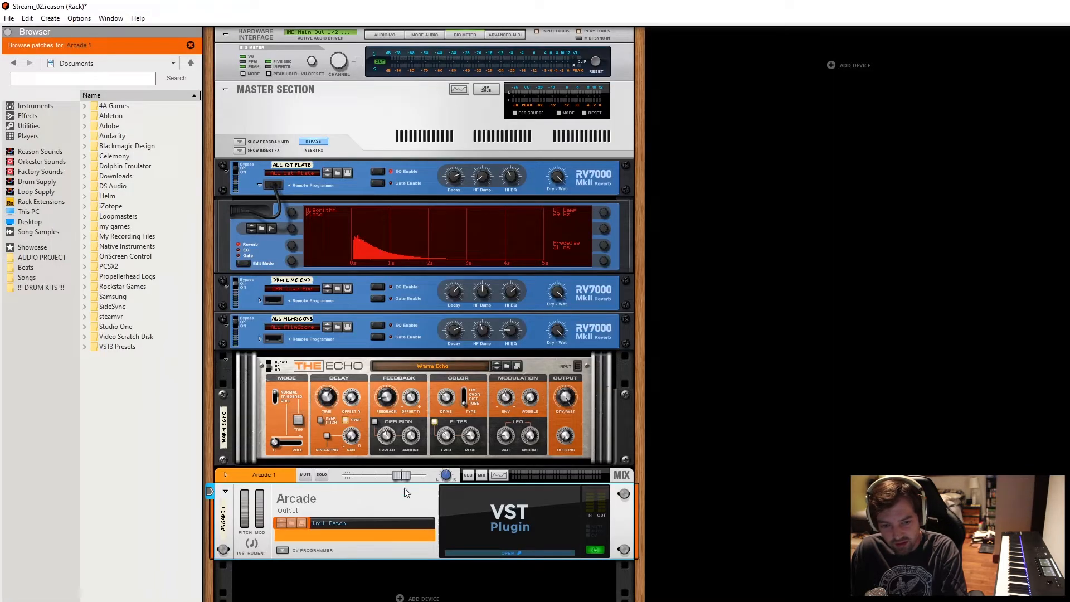
click(22, 106)
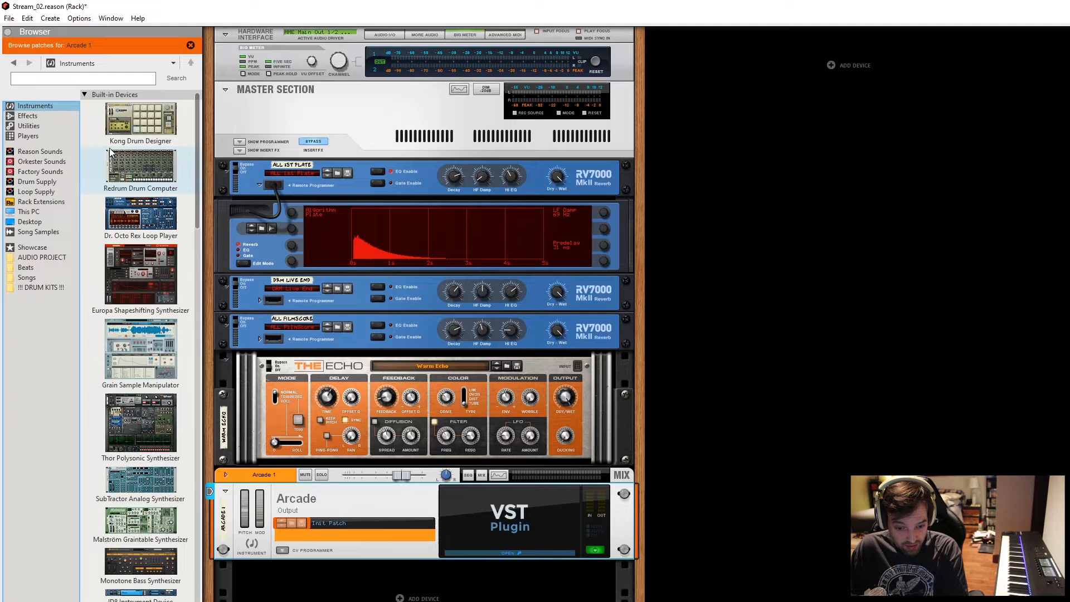
scroll(131, 344, down, 10)
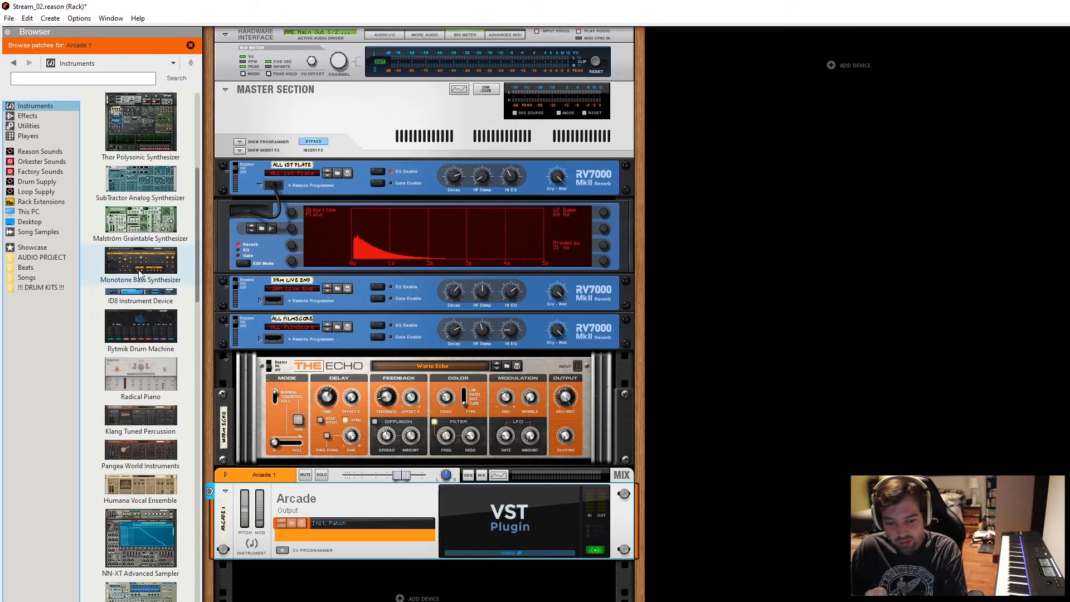
scroll(131, 344, down, 3)
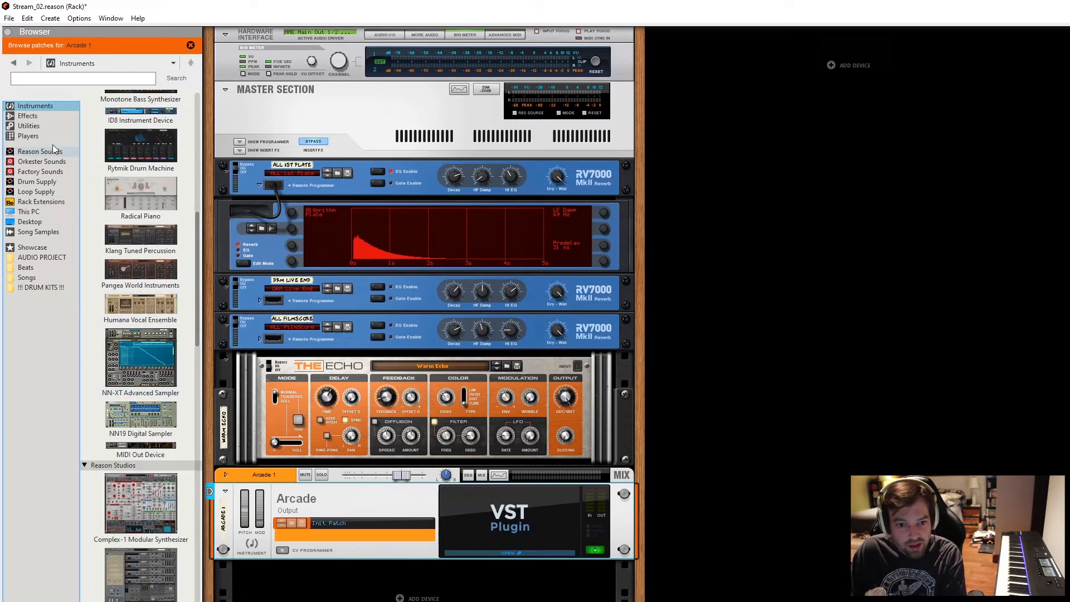
click(33, 136)
click(31, 126)
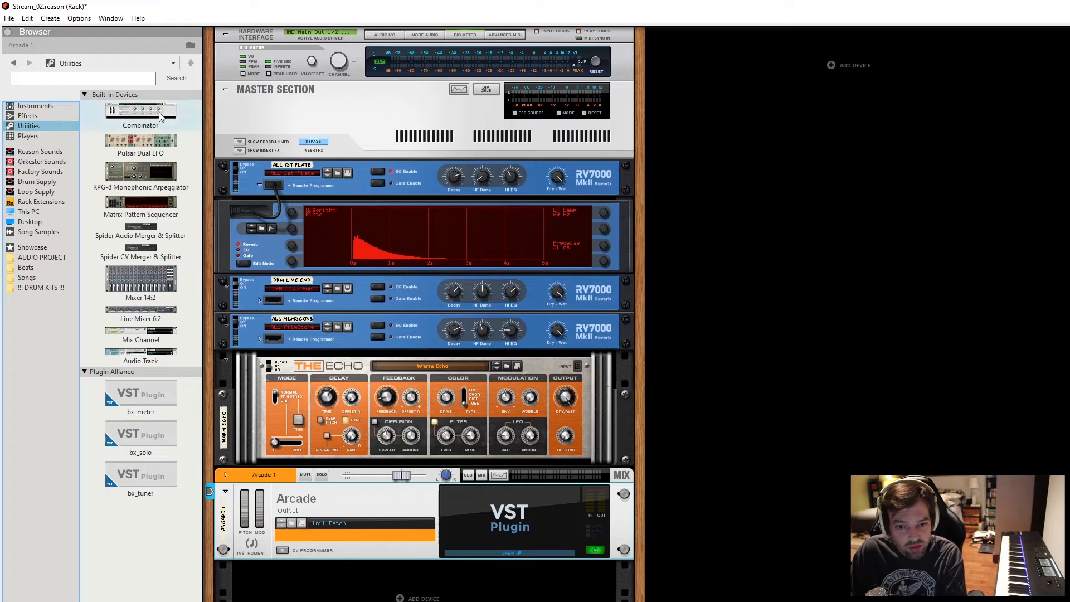
mouse_move(165, 276)
mouse_down()
mouse_move(278, 488)
mouse_move(317, 592)
mouse_up()
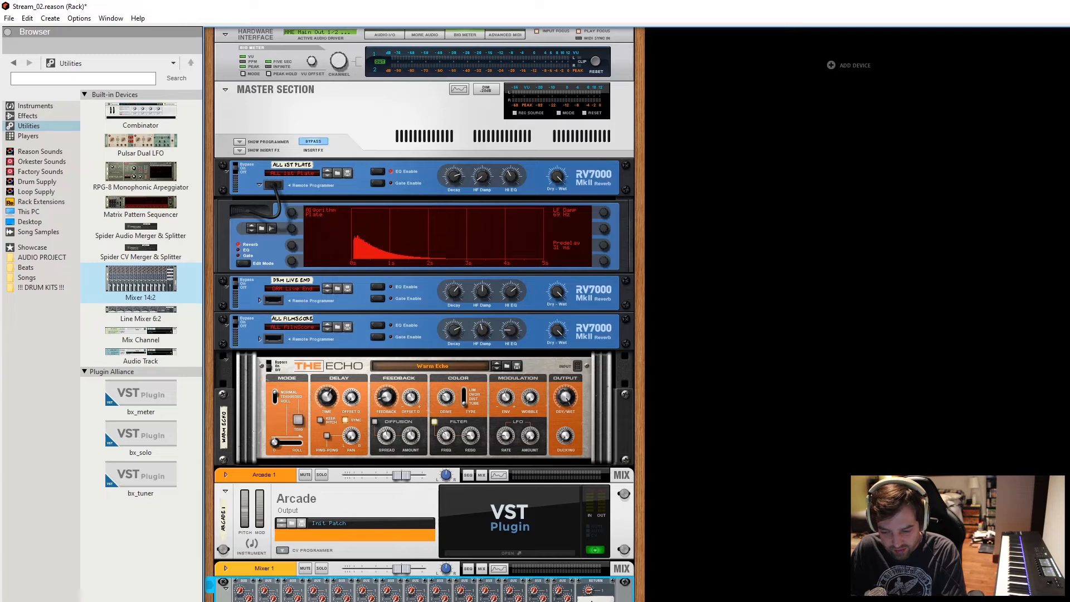
Check the new mixer's rear cabling and add a Redrum Drum Computer below it in the rack.
key(Tab)
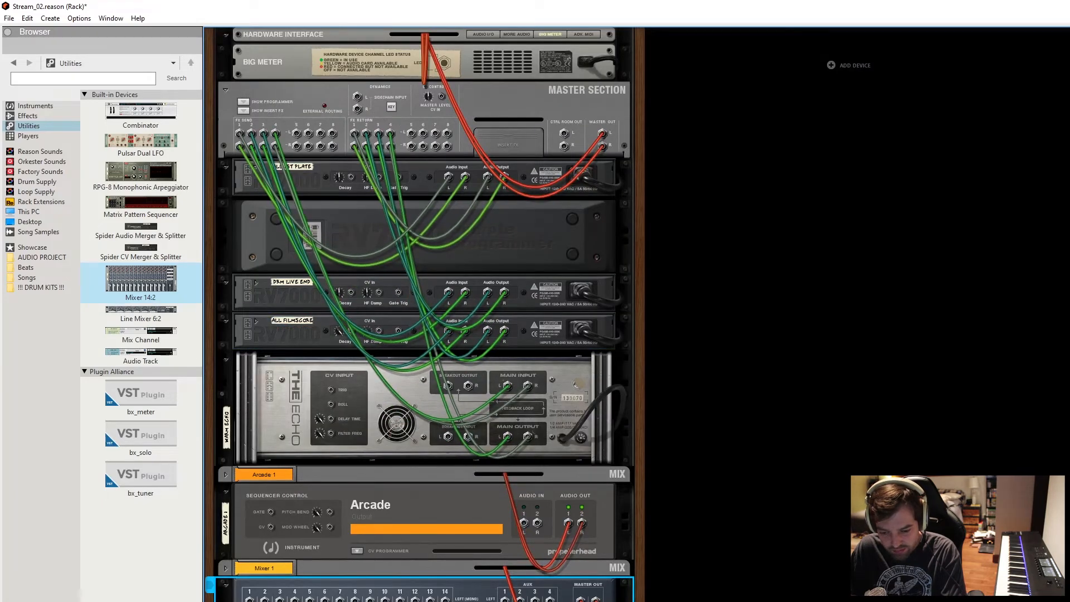
key(Tab)
scroll(424, 312, down, 3)
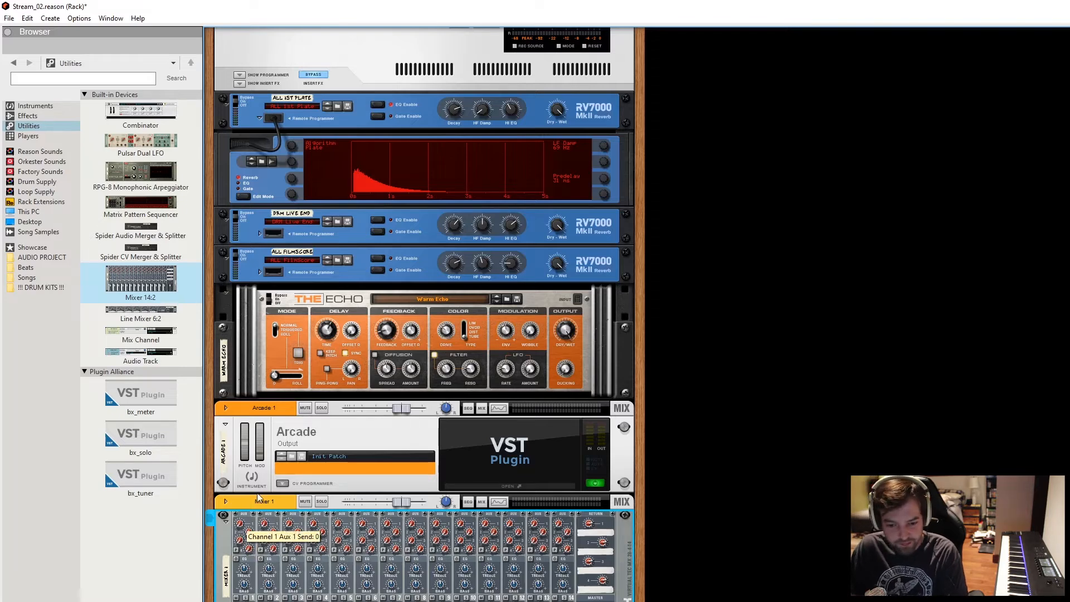
scroll(311, 480, down, 1)
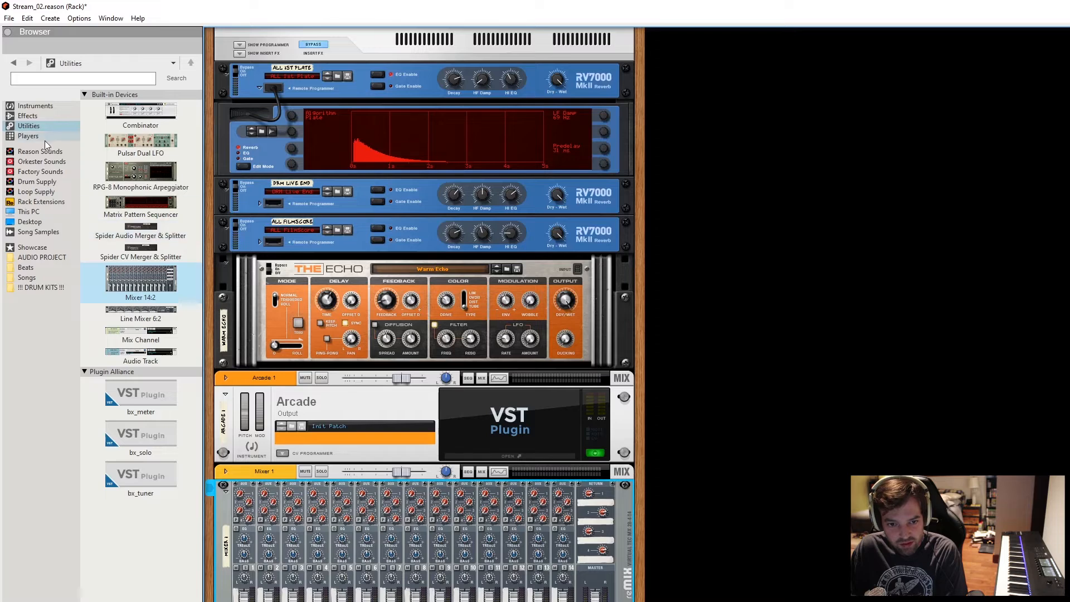
click(26, 106)
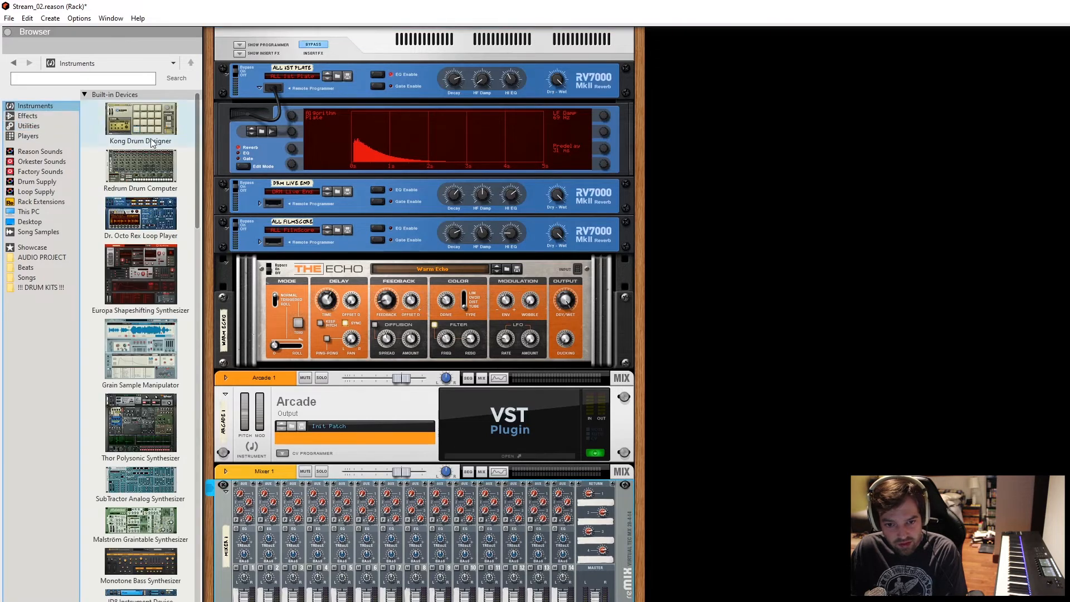
drag(147, 163, 533, 455)
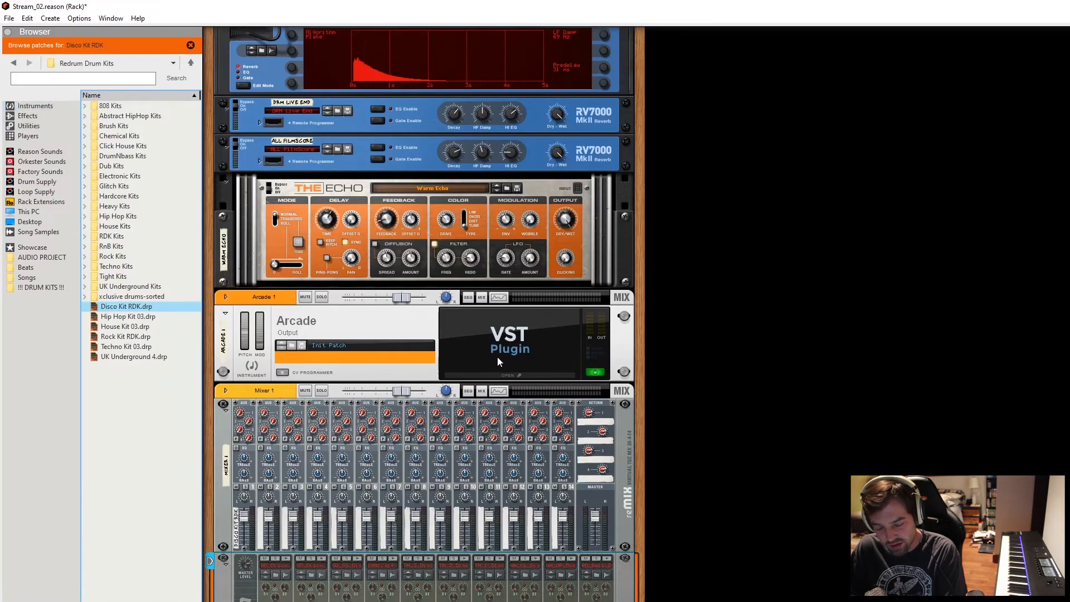
Reset the Redrum device to clear its default Disco Kit RDK patch.
right_click(254, 578)
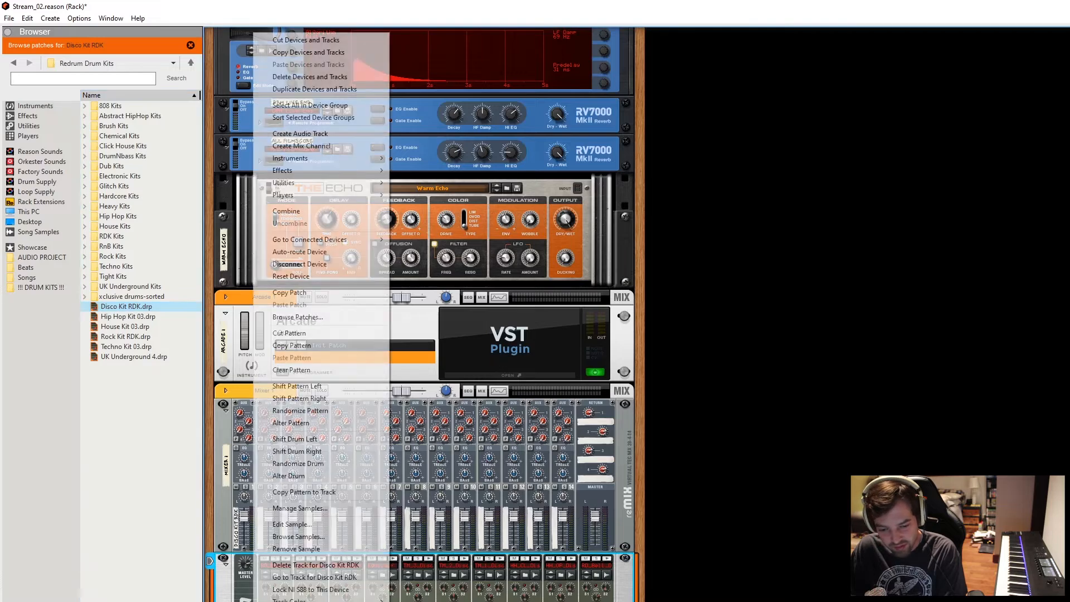
mouse_move(336, 169)
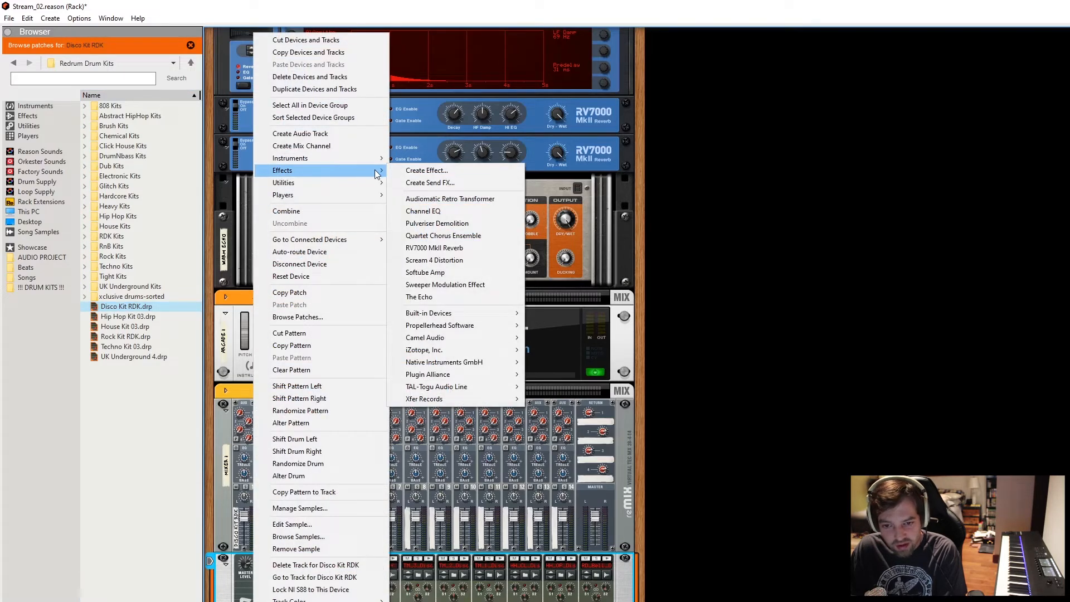
click(404, 596)
right_click(404, 597)
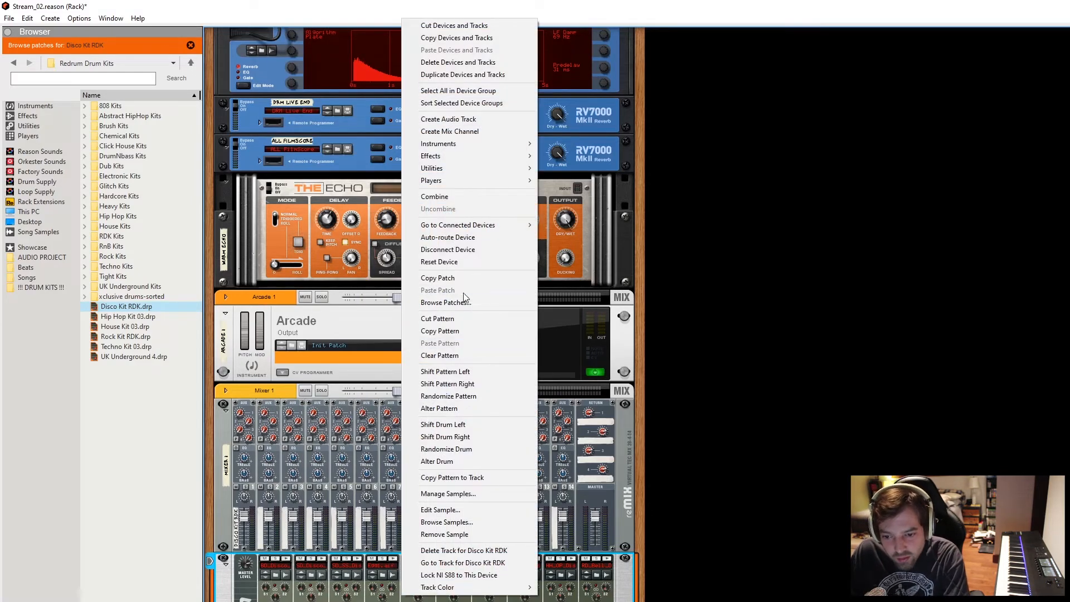
click(457, 260)
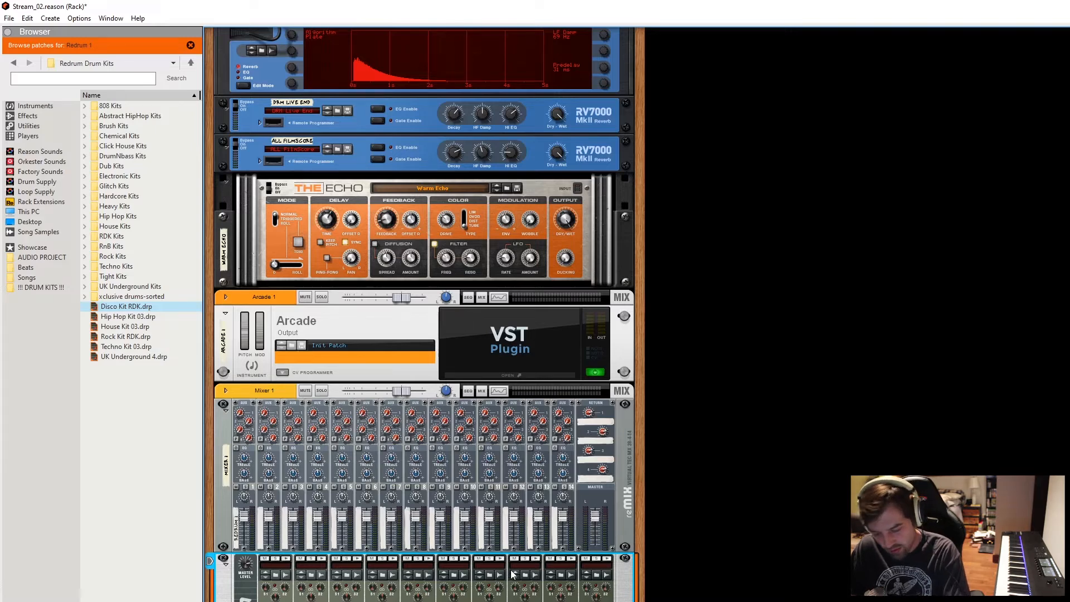
Show the back of the rack and disconnect Redrum's left and right stereo outputs from mixer channel 1.
key(Tab)
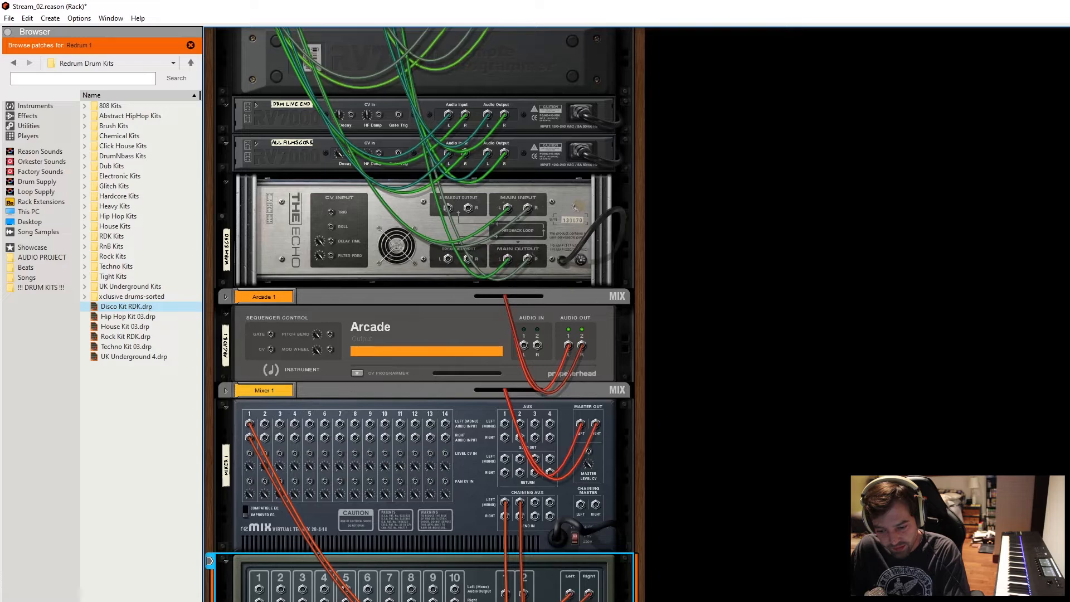
right_click(571, 595)
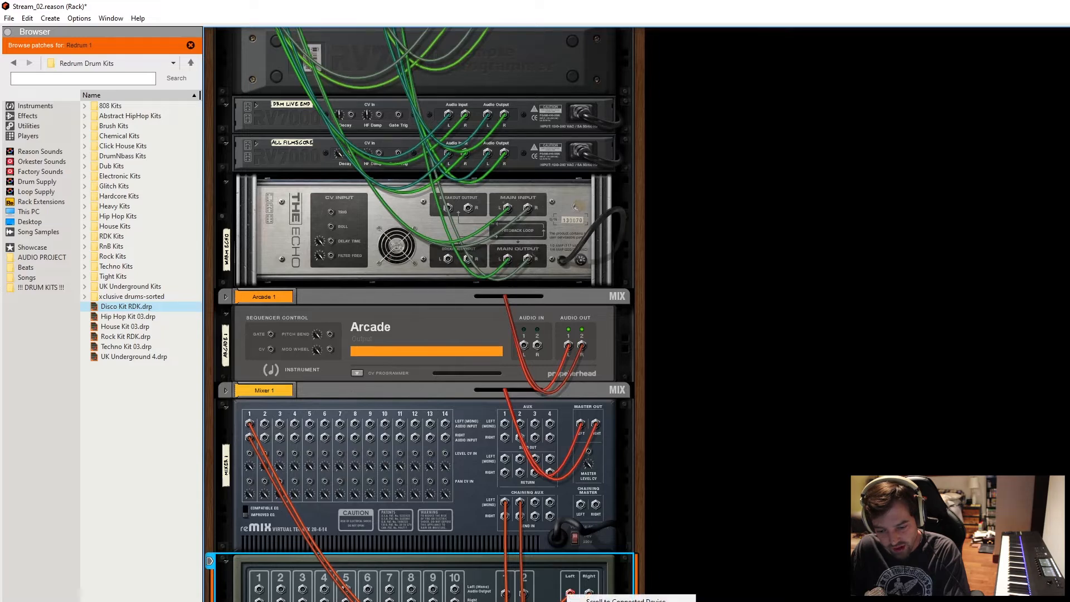
click(601, 601)
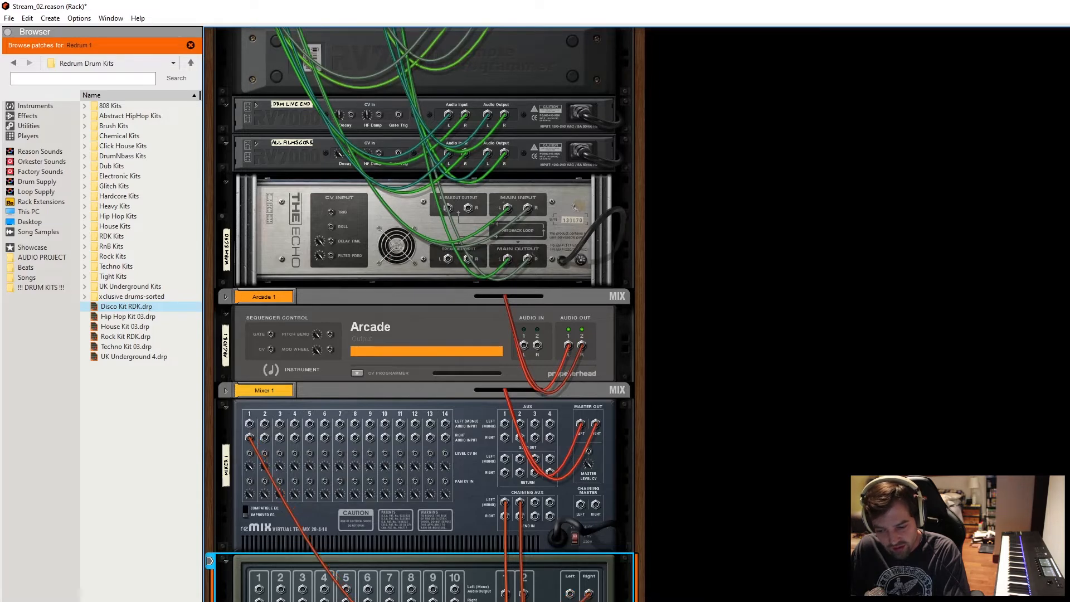
right_click(588, 596)
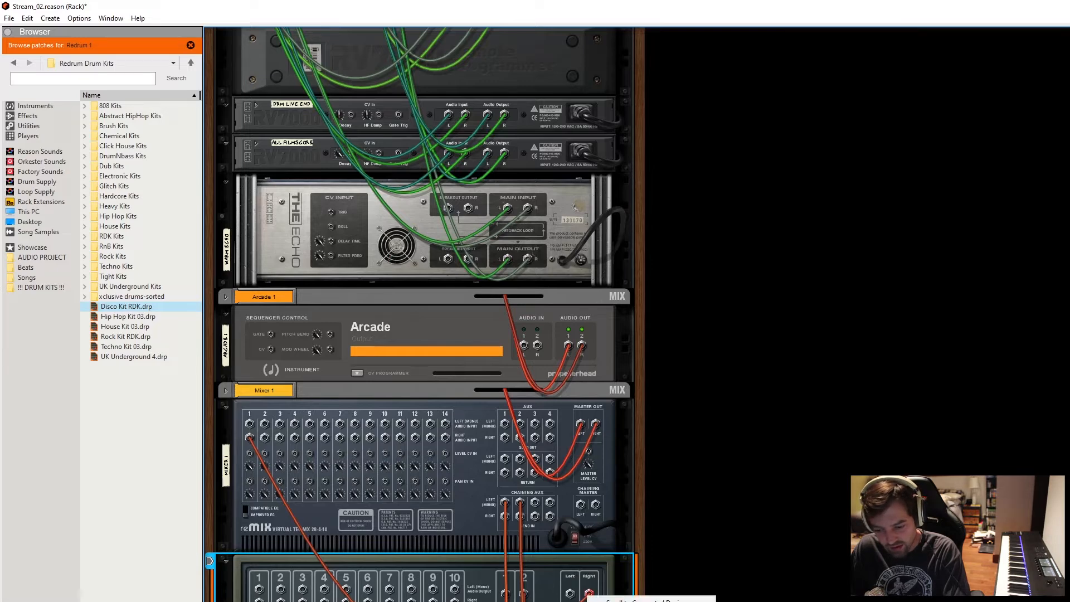
click(601, 601)
Cable Redrum's individual channel outputs 1 to 10 to the matching audio inputs 1 to 10 of Mixer 1.
drag(259, 590, 251, 424)
drag(267, 451, 280, 423)
drag(324, 589, 295, 424)
drag(346, 592, 369, 423)
drag(455, 590, 384, 423)
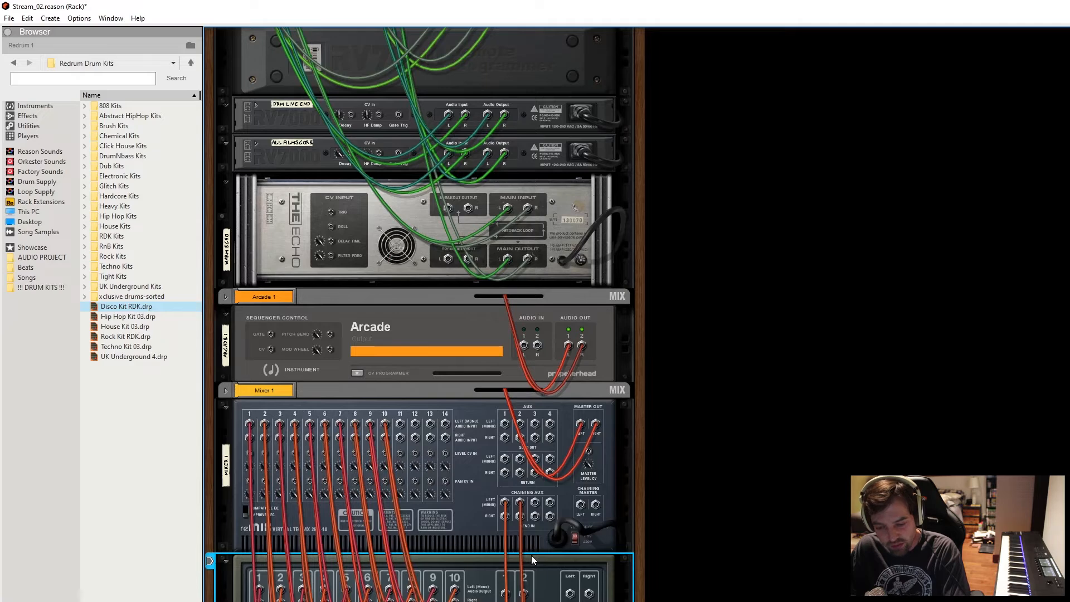
Compare the front and back of the rack to examine how Redrum's channels are routed to the mixer's channels.
key(Tab)
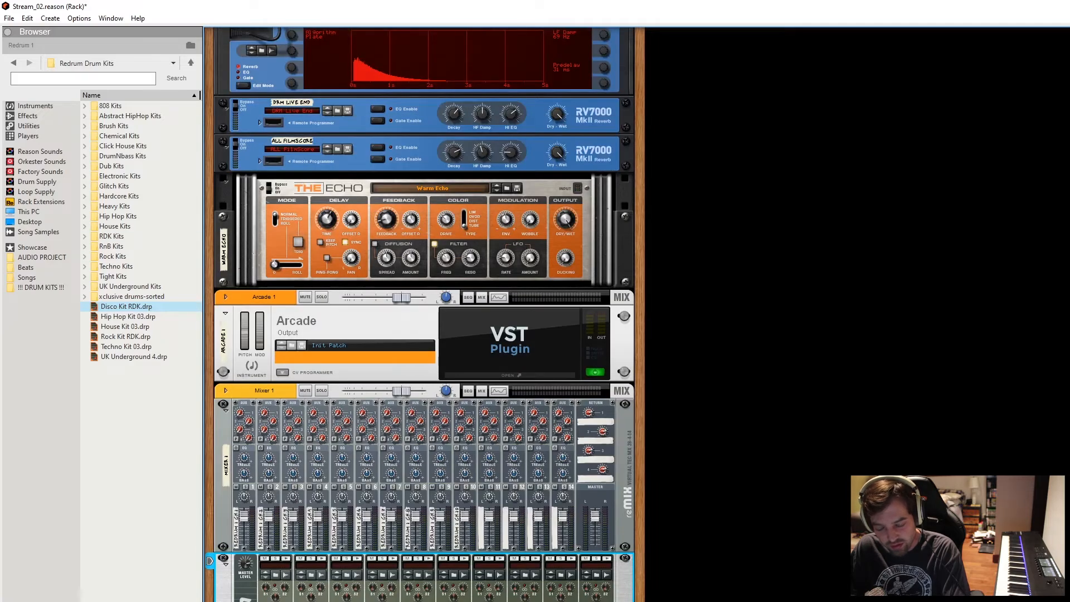
key(Tab)
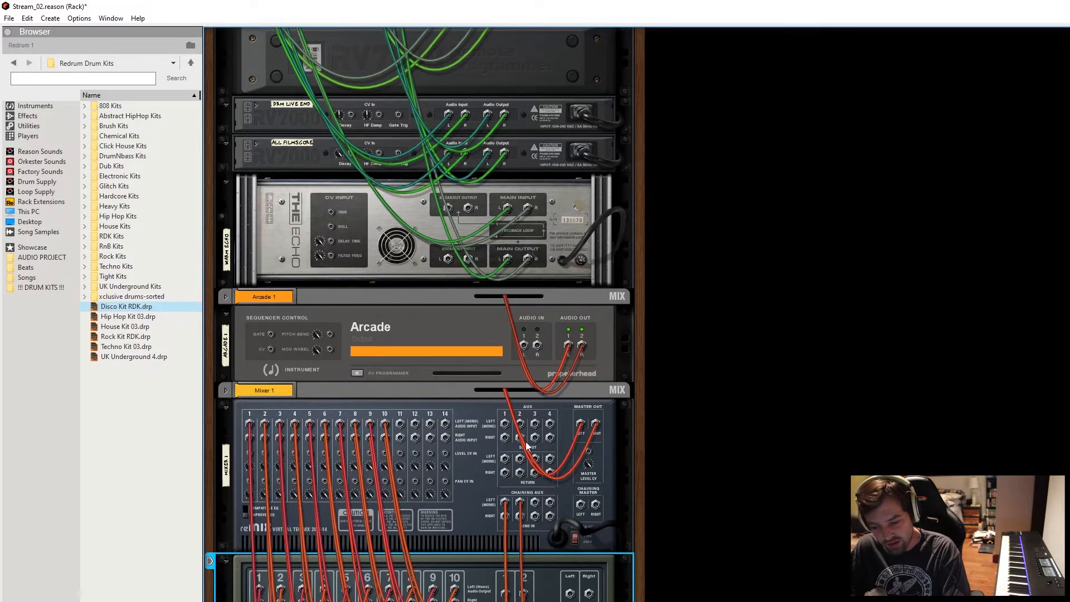
key(Tab)
key(Tab)
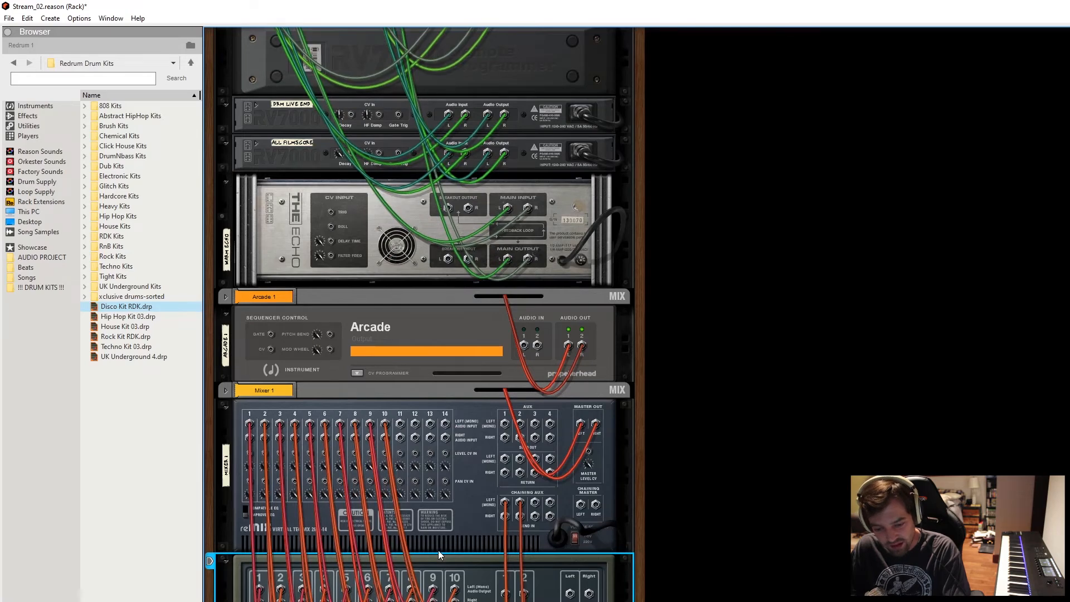
key(Tab)
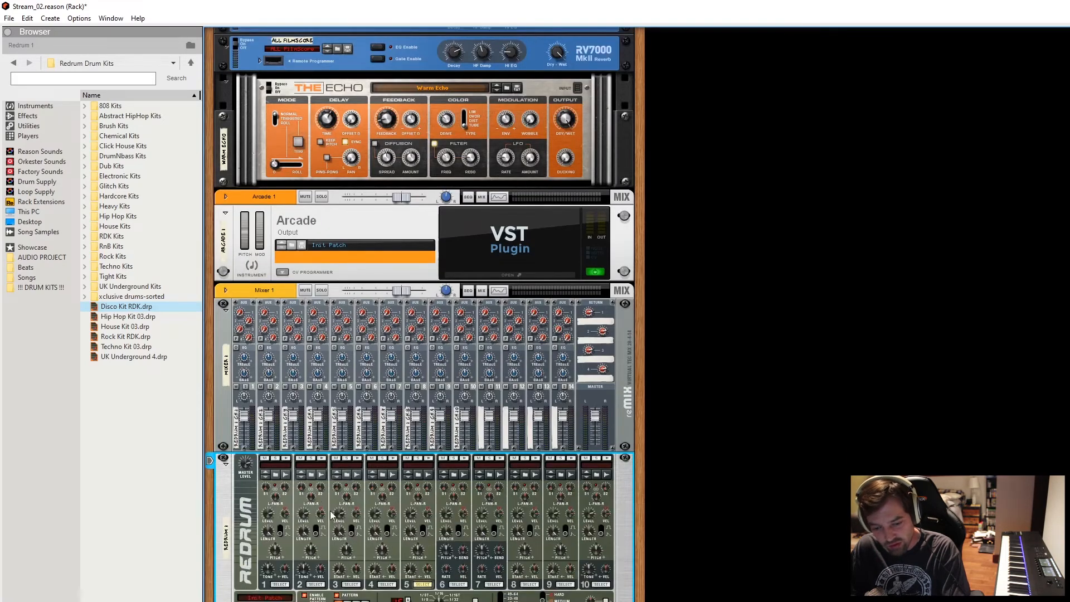
key(Tab)
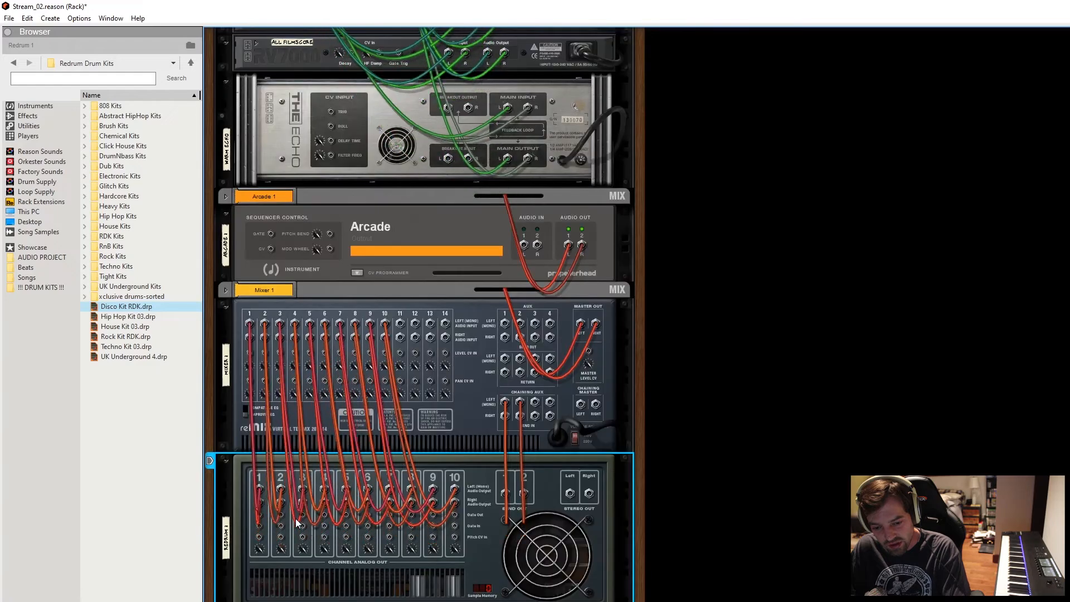
key(Tab)
key(Tab)
key(Tab)
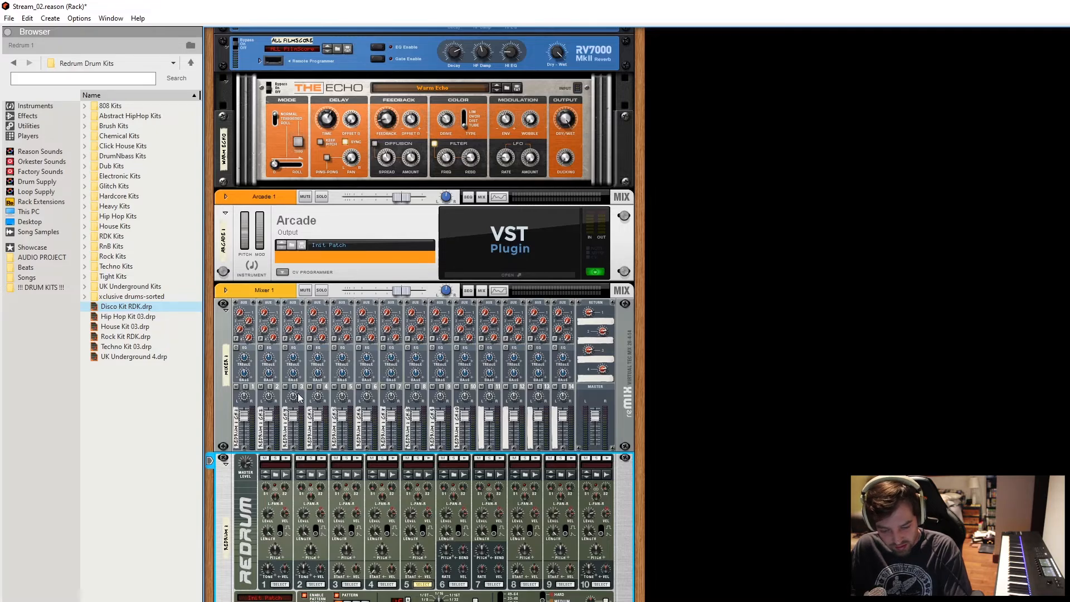
key(Tab)
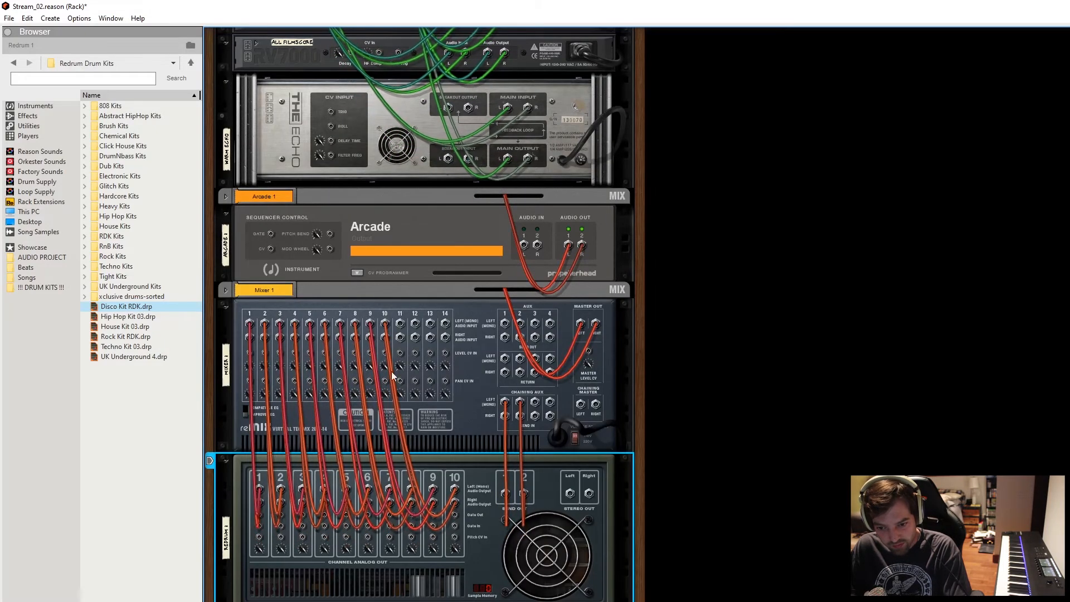
key(Tab)
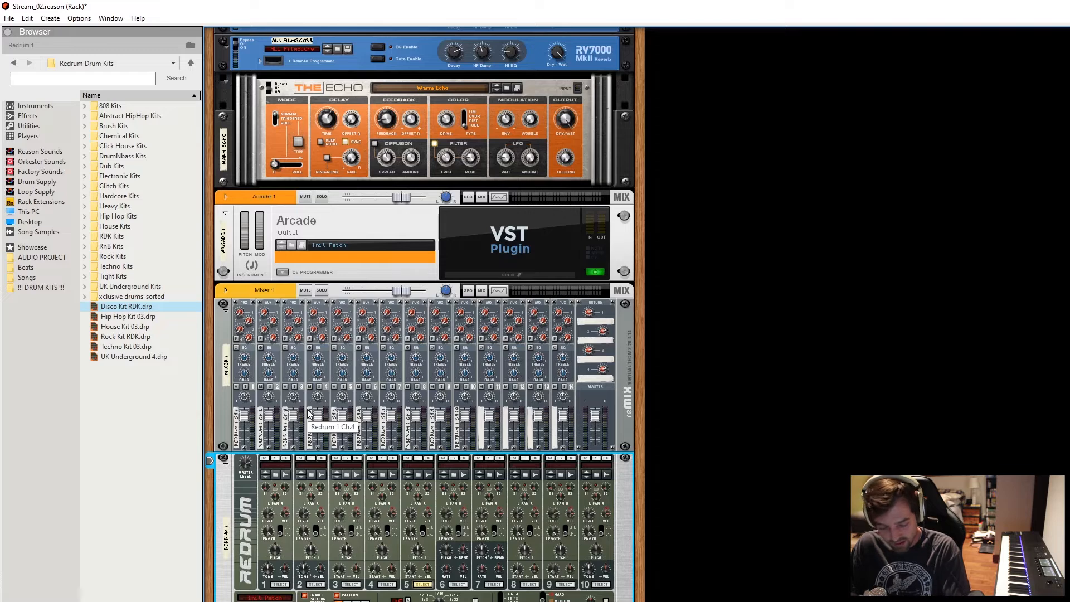
Check Redrum's cabling on the back of the rack and look through the available built-in and VST effects.
key(Tab)
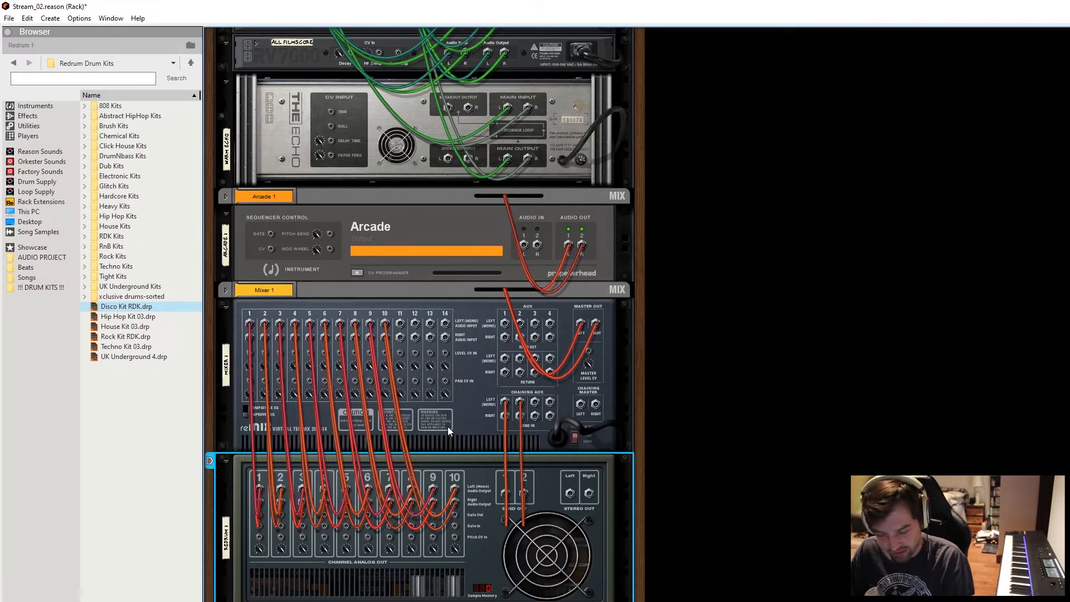
key(Tab)
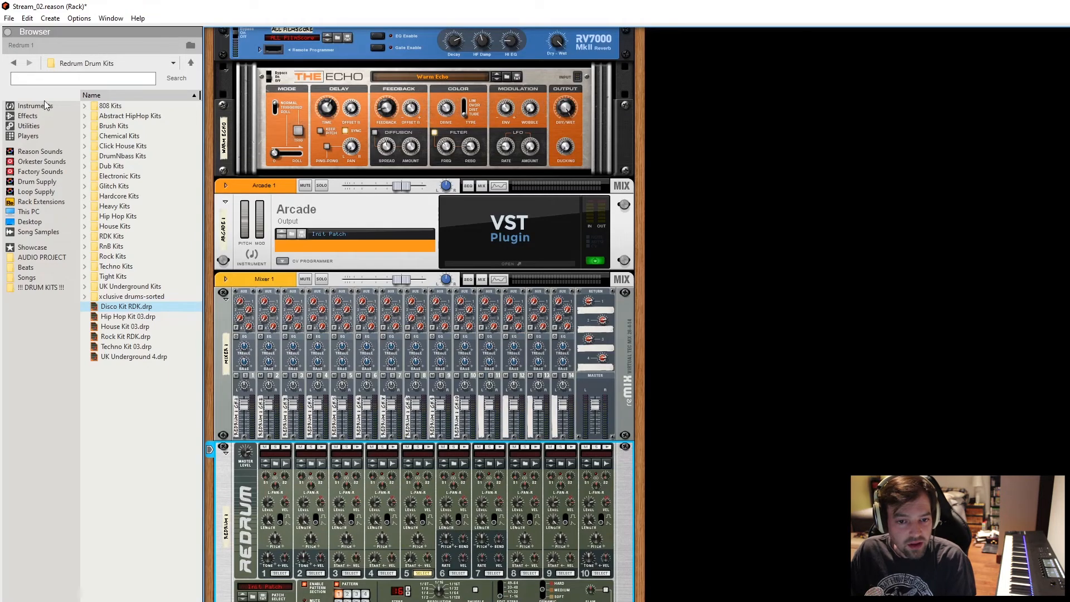
click(27, 116)
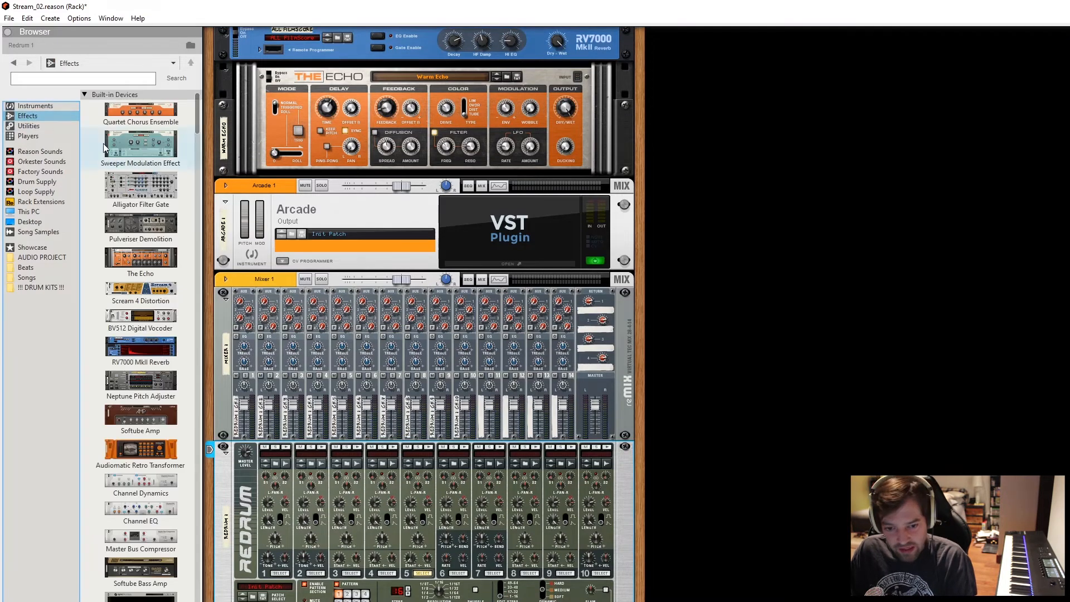
scroll(164, 290, down, 3)
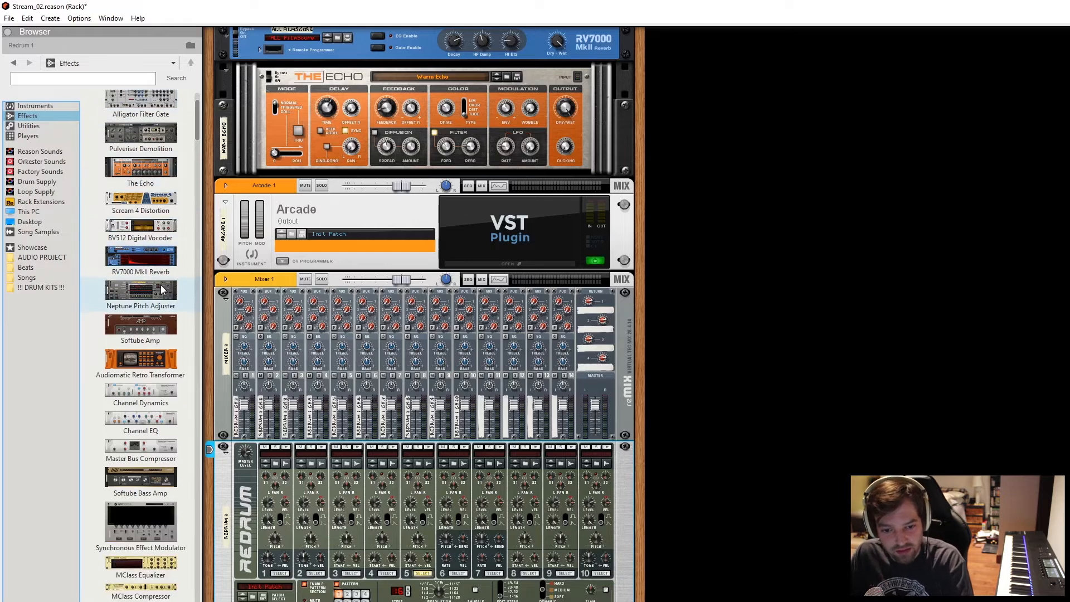
scroll(161, 289, down, 15)
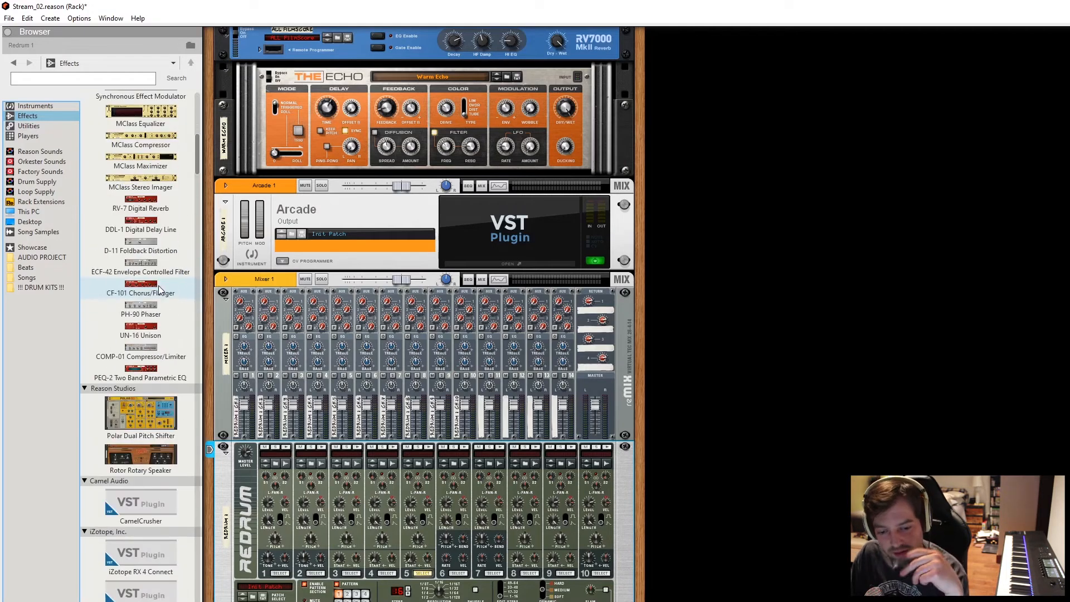
scroll(161, 290, down, 6)
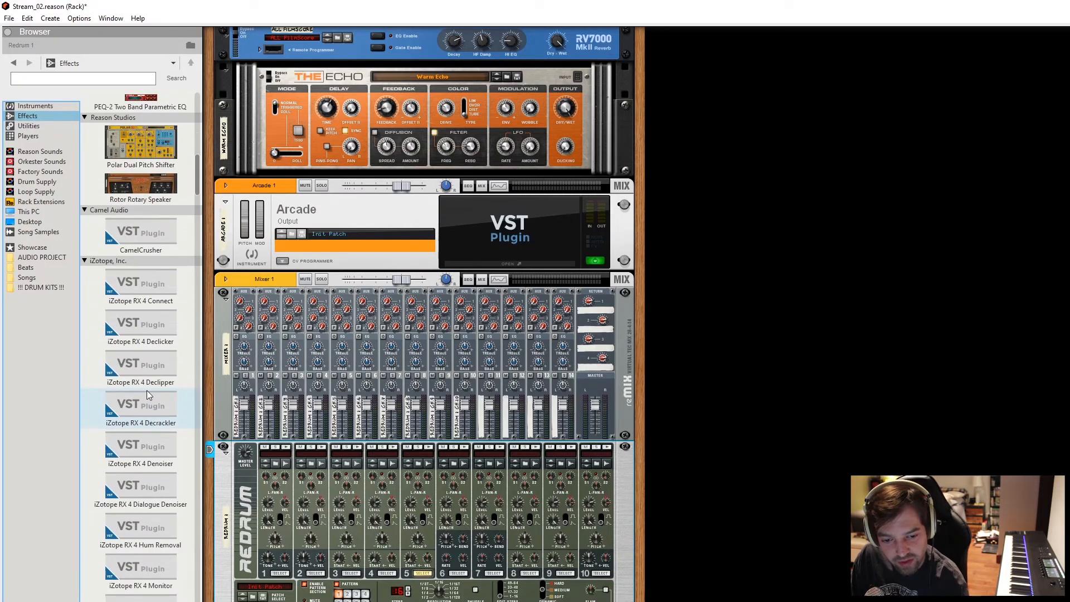
scroll(147, 384, down, 1)
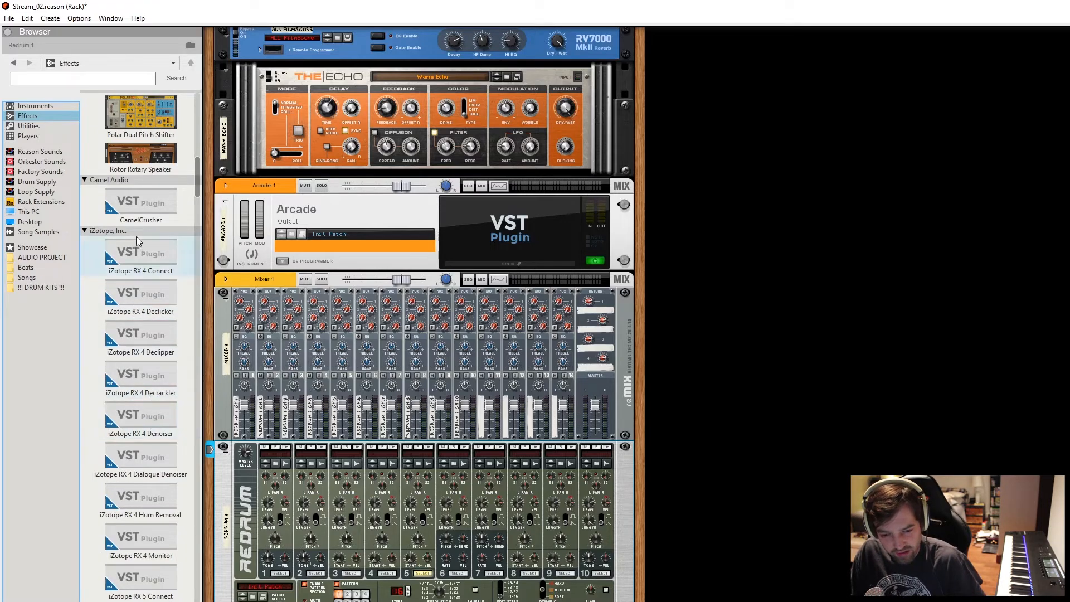
scroll(157, 390, down, 3)
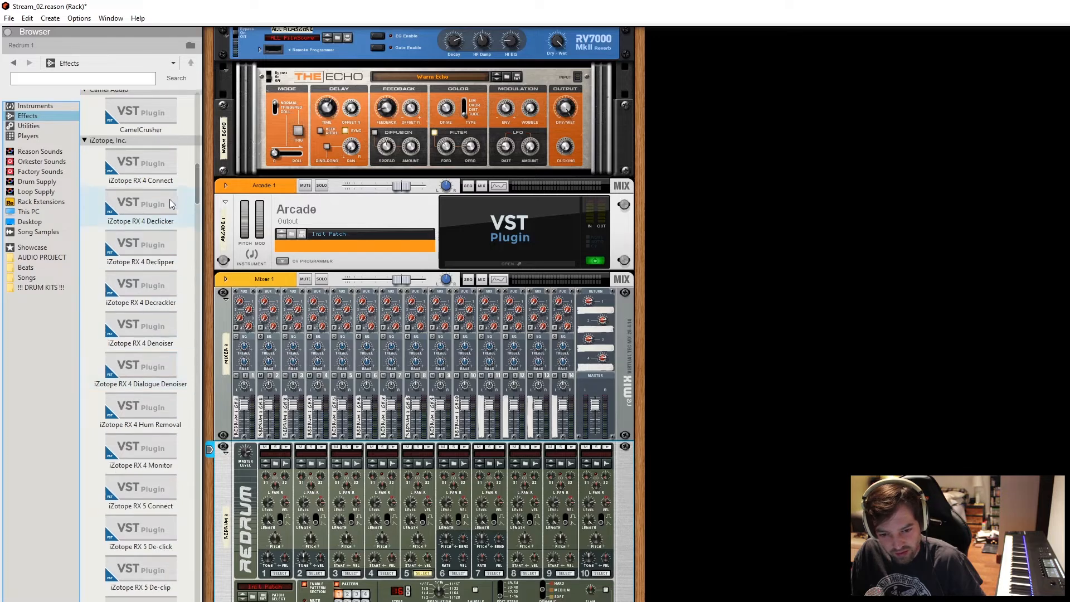
scroll(140, 311, down, 2)
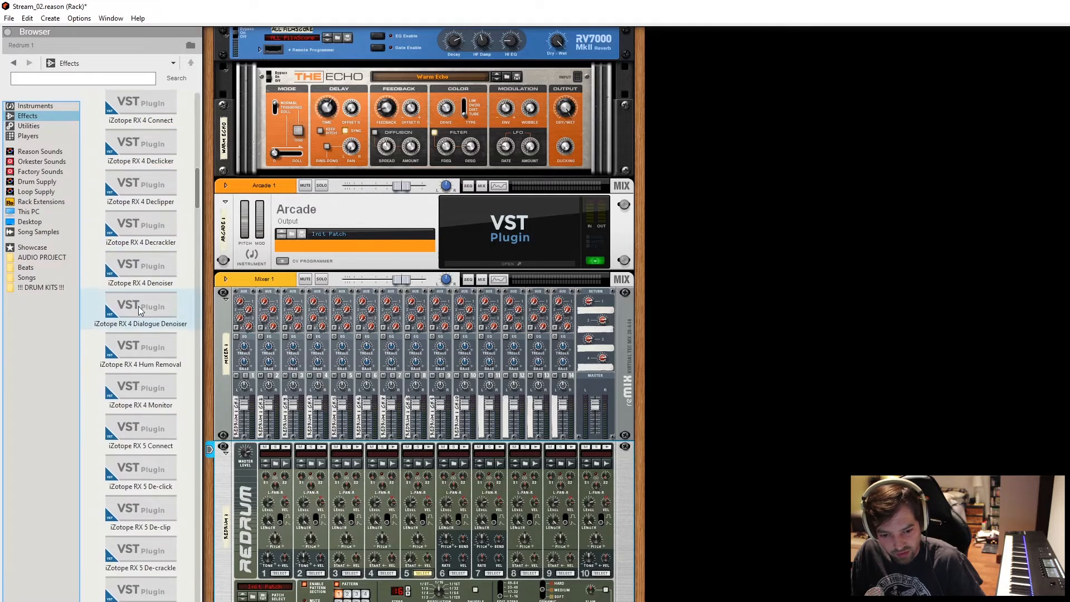
scroll(140, 310, down, 2)
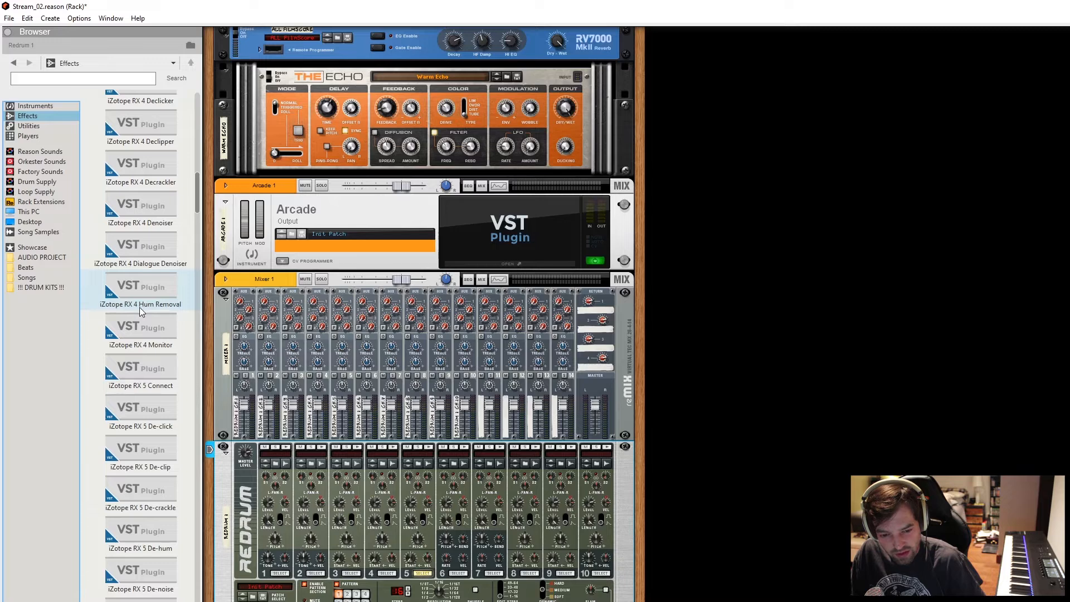
scroll(140, 310, down, 3)
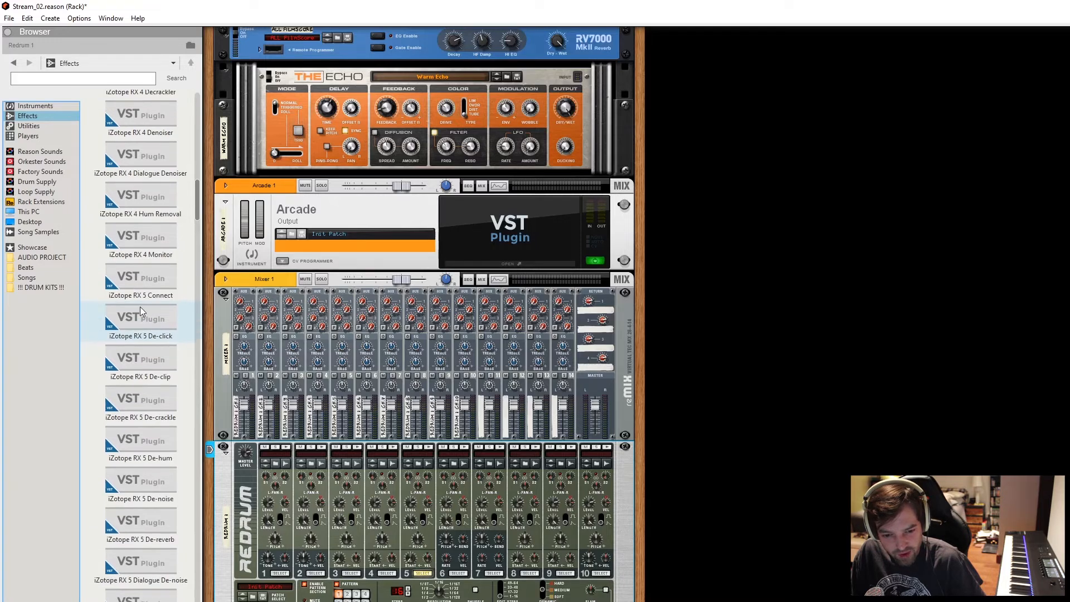
scroll(140, 311, down, 5)
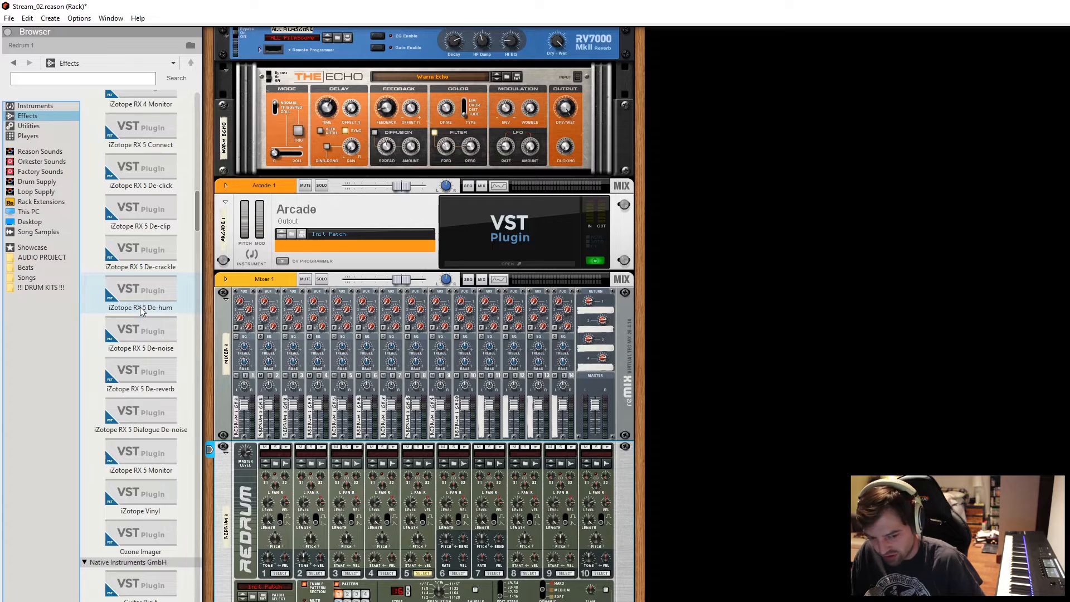
scroll(139, 310, down, 3)
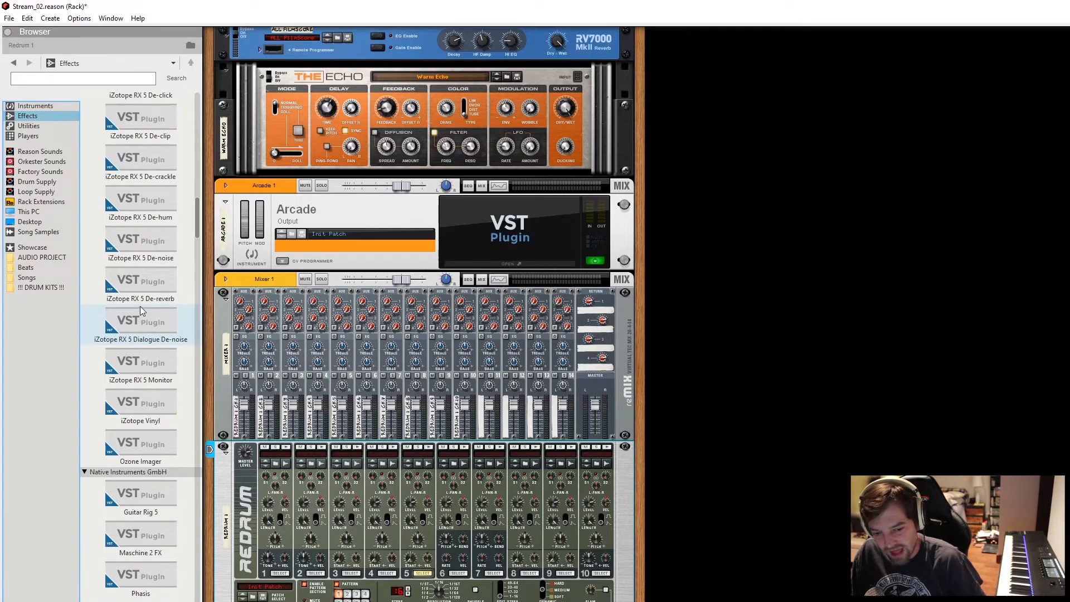
scroll(140, 310, down, 3)
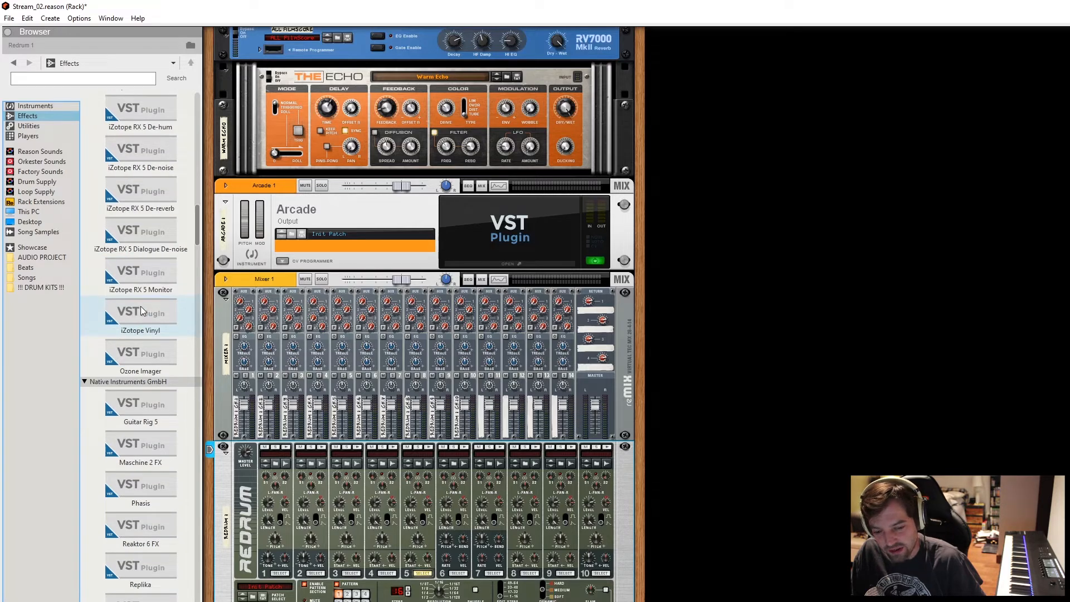
scroll(142, 311, down, 3)
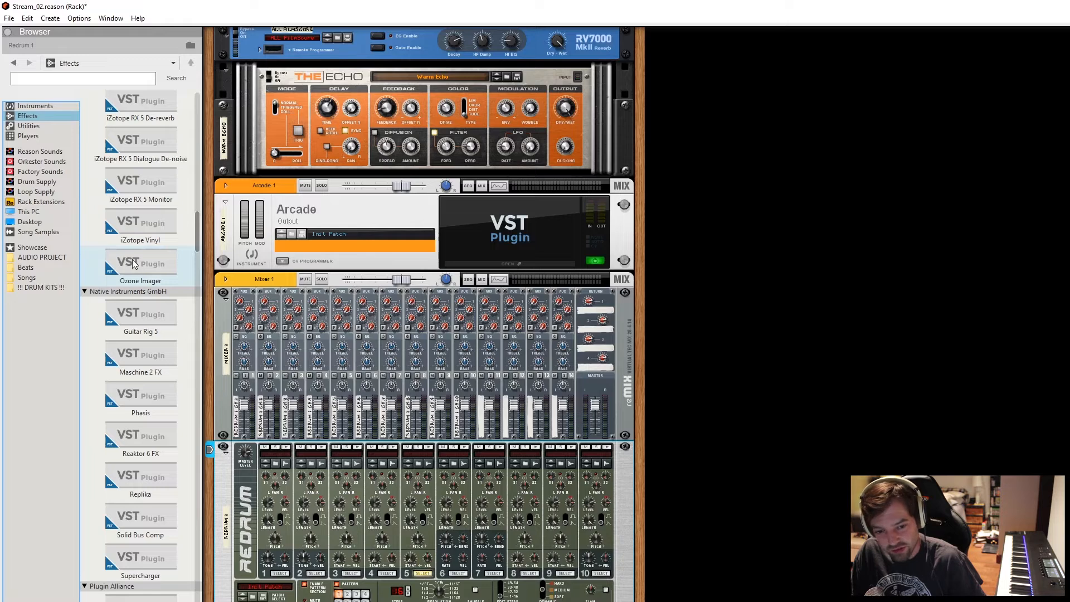
drag(198, 246, 231, 601)
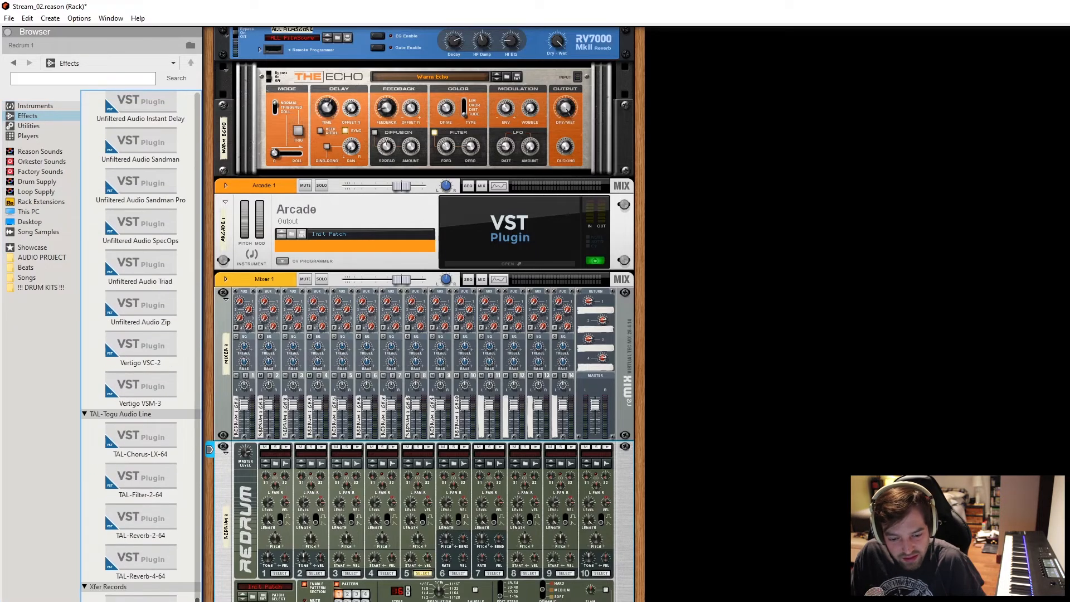
drag(231, 601, 232, 151)
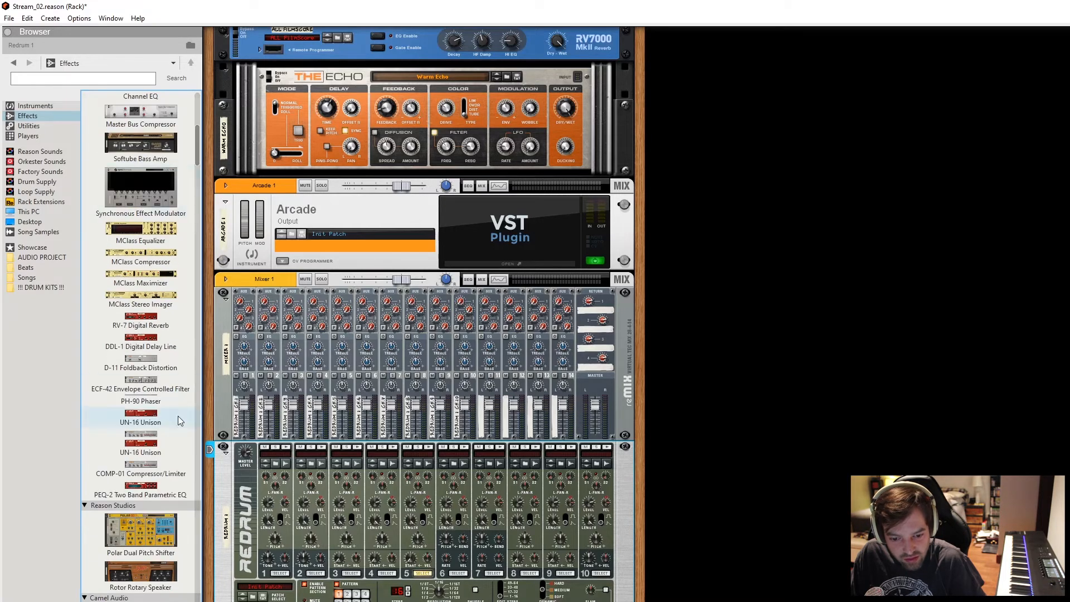
Add an RV7000 MkII Reverb to the rack below Redrum.
scroll(140, 390, up, 4)
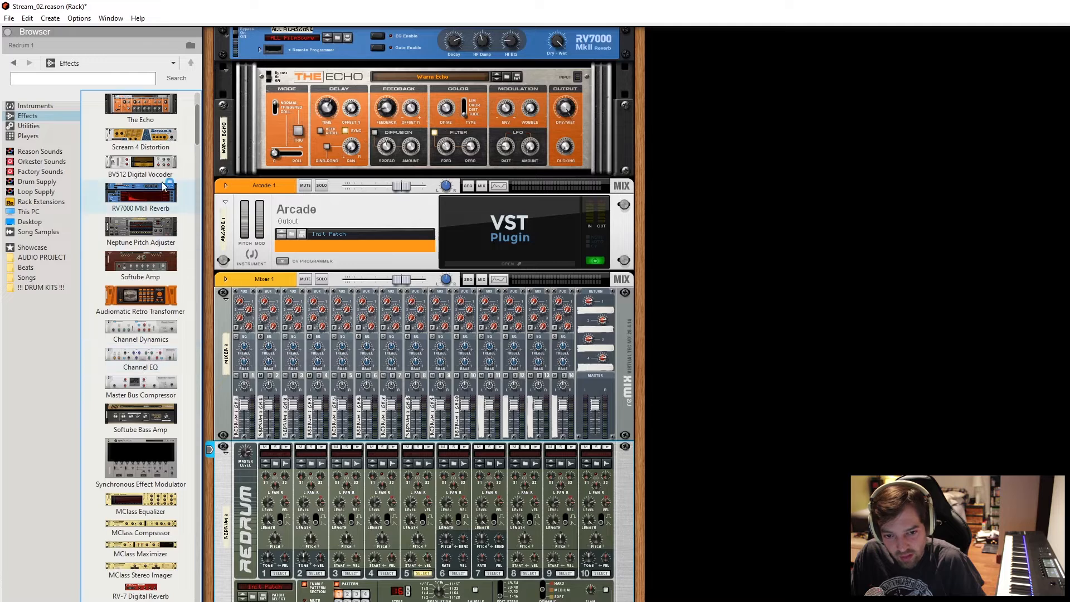
scroll(140, 109, up, 2)
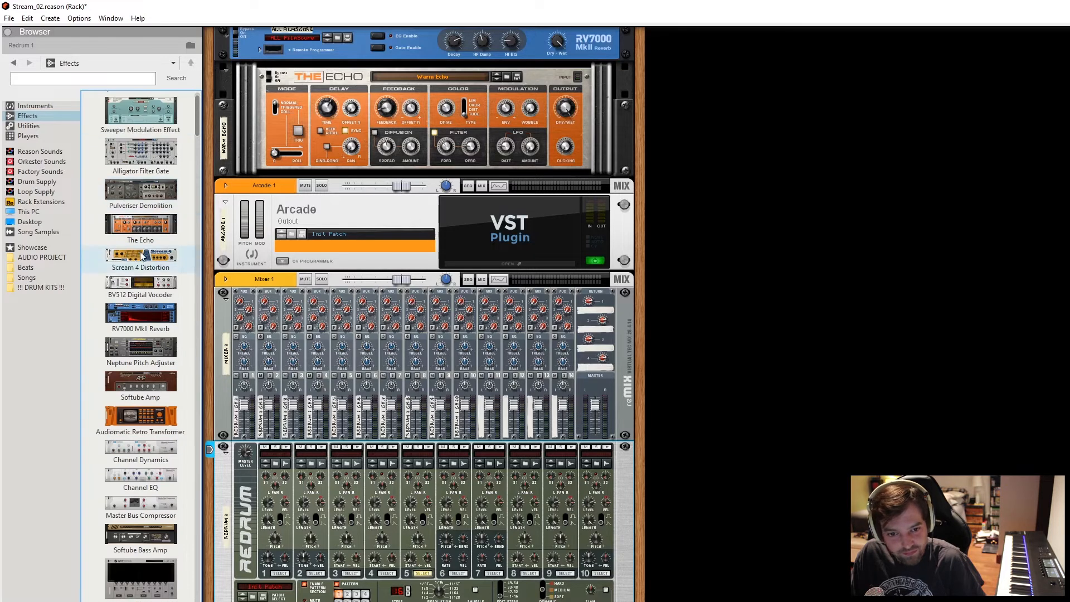
scroll(142, 223, up, 1)
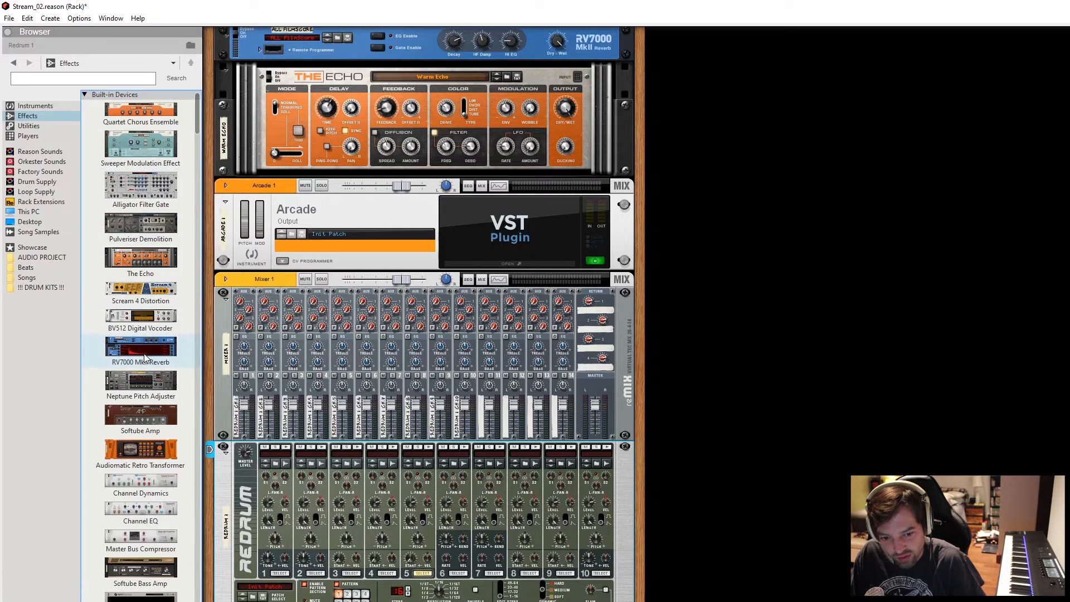
click(151, 345)
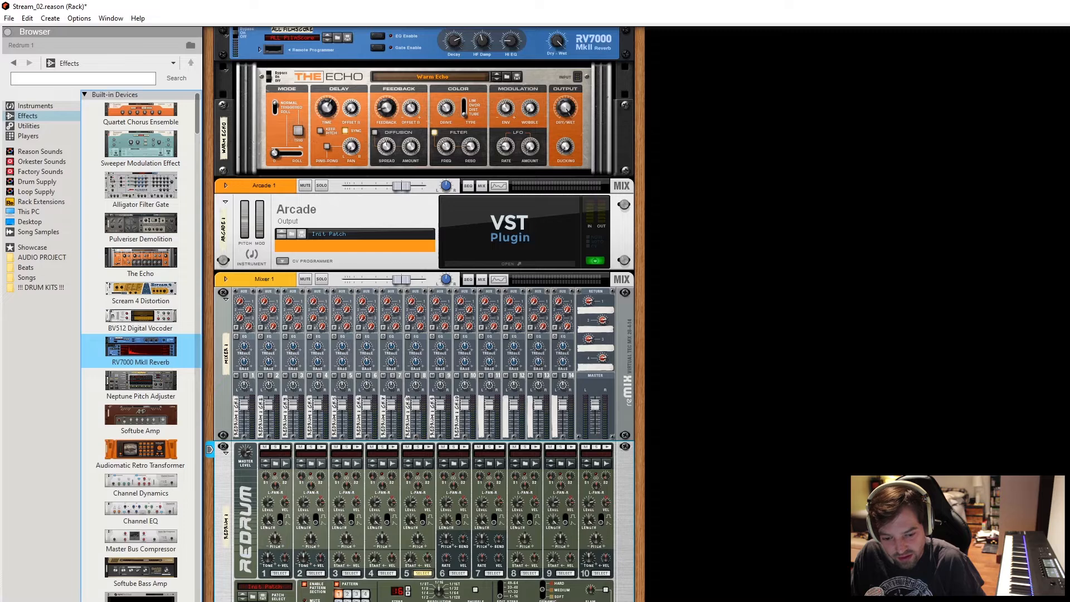
drag(210, 449, 211, 450)
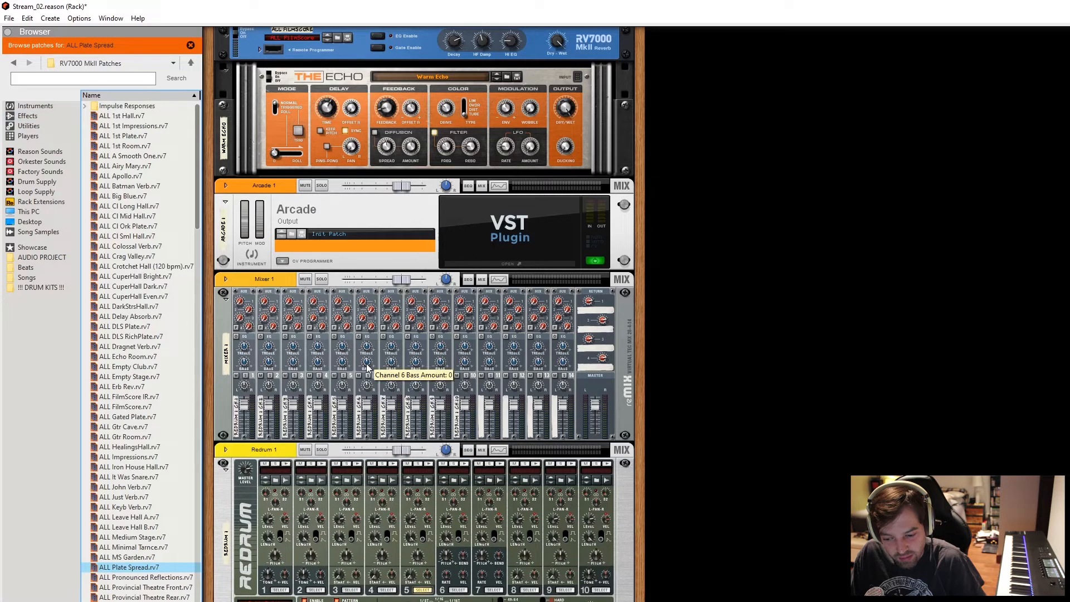
Add a Channel Dynamics and a Channel EQ effect below the RV7000 MkII Reverb.
click(28, 116)
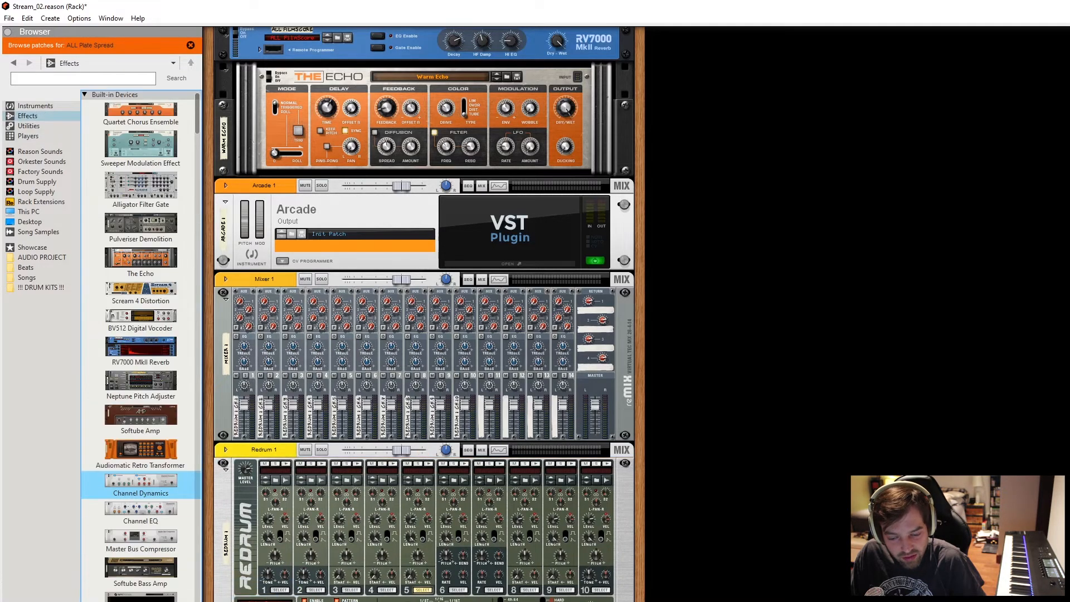
double_click(141, 483)
scroll(447, 553, down, 3)
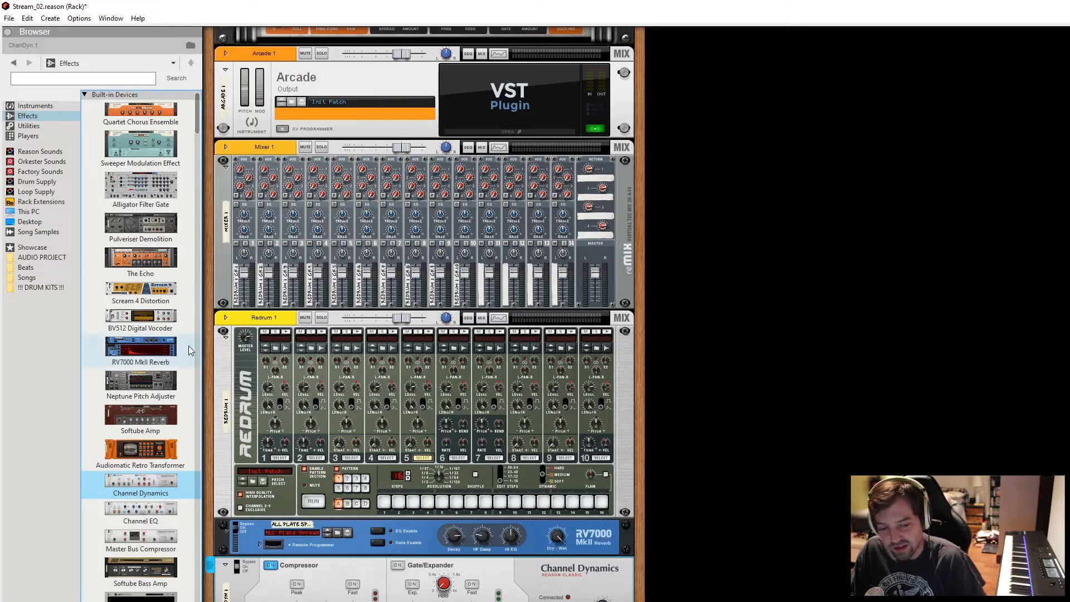
scroll(169, 357, down, 3)
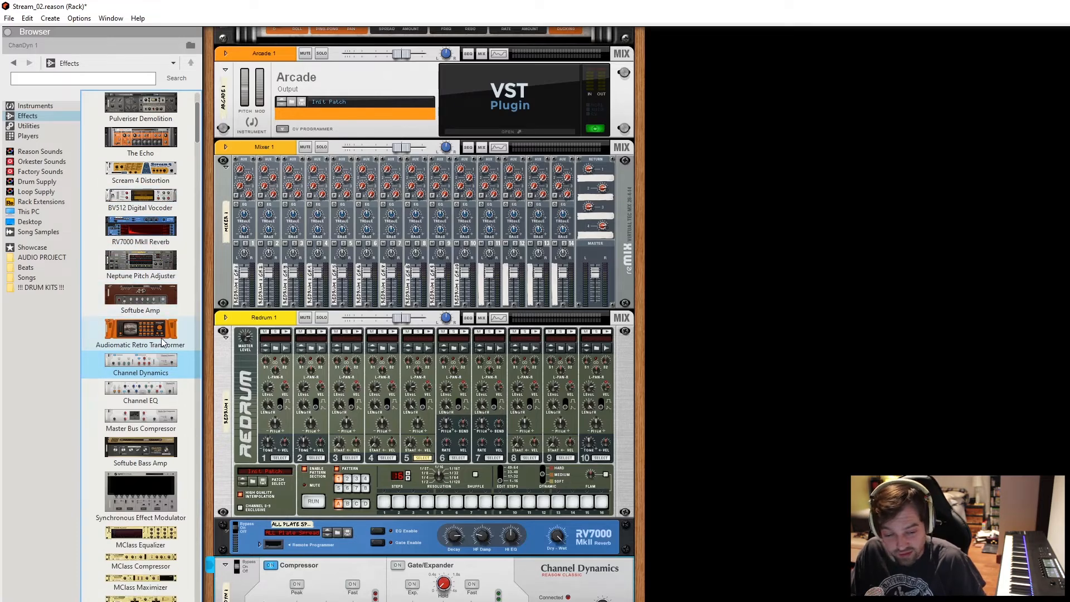
scroll(163, 341, down, 1)
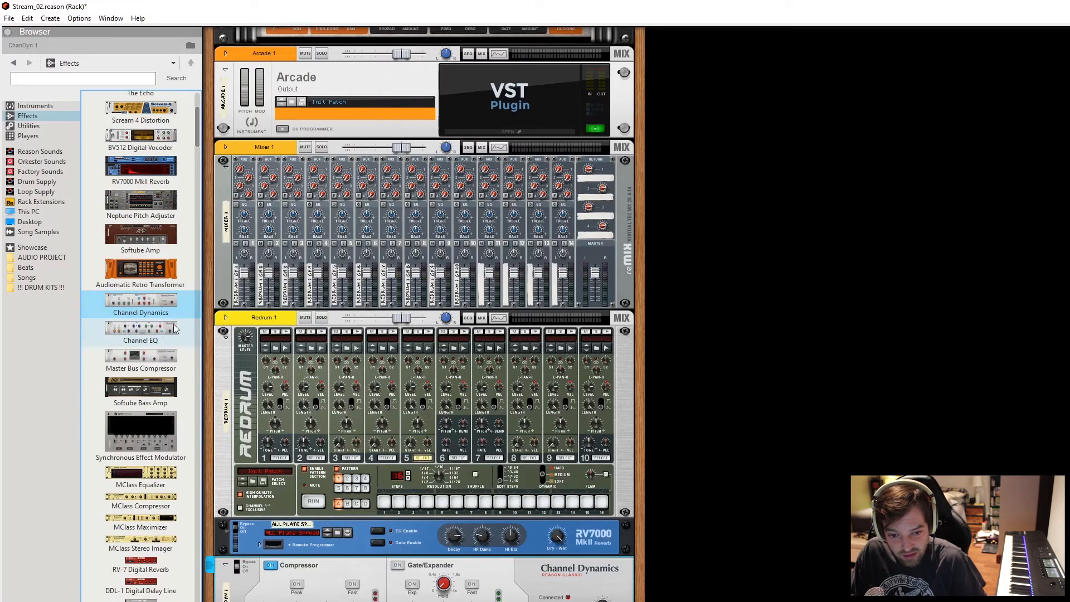
click(143, 333)
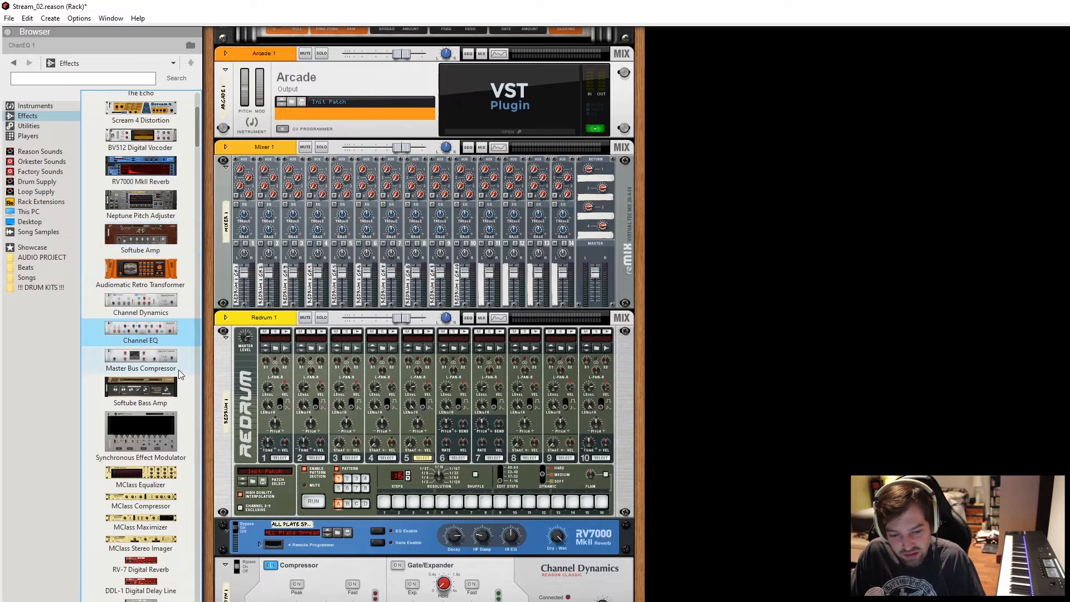
Add a DDL-1 Digital Delay Line to the rack below the Channel EQ.
scroll(178, 385, down, 3)
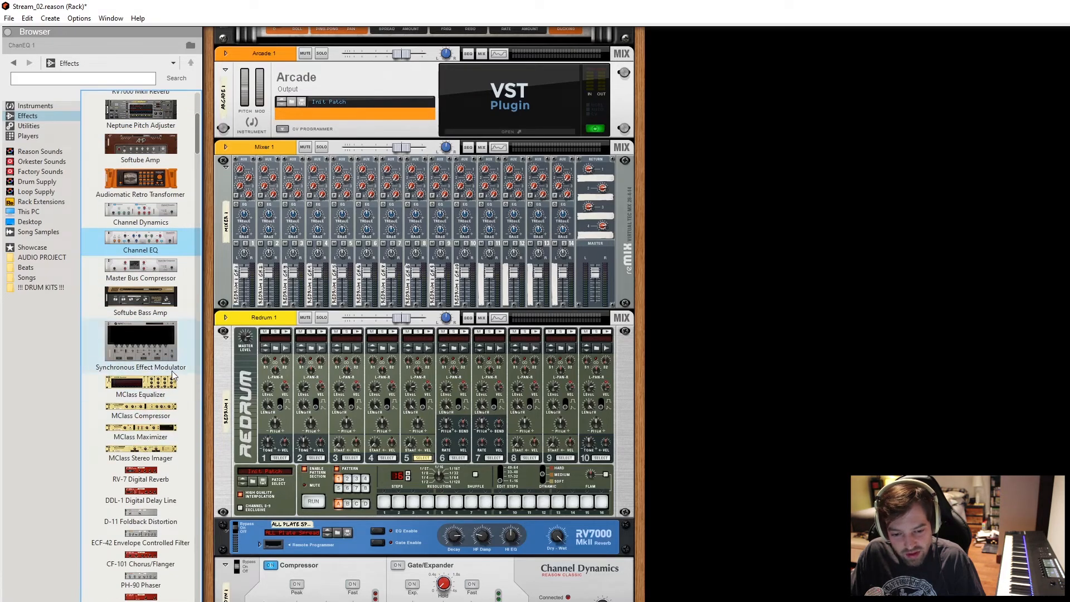
scroll(170, 356, down, 7)
click(163, 285)
scroll(168, 326, up, 1)
scroll(169, 332, up, 2)
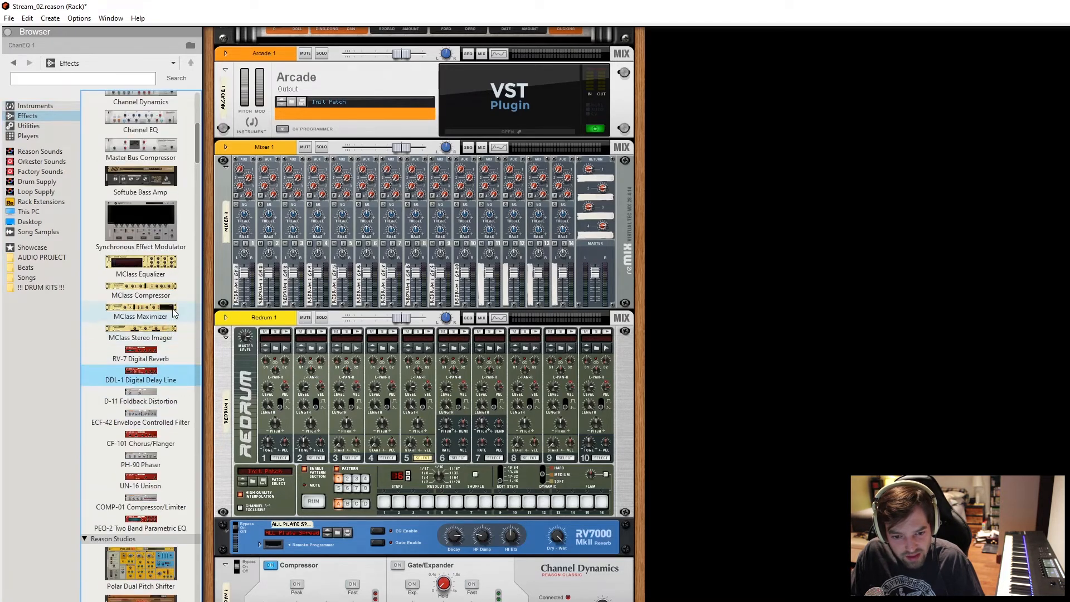
scroll(160, 286, up, 2)
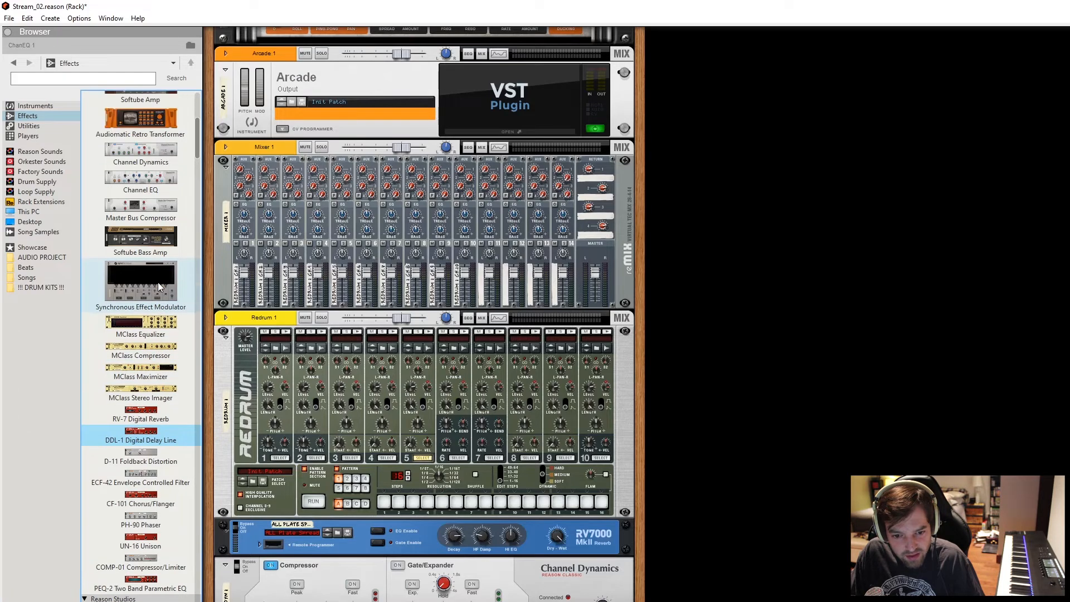
scroll(160, 287, up, 6)
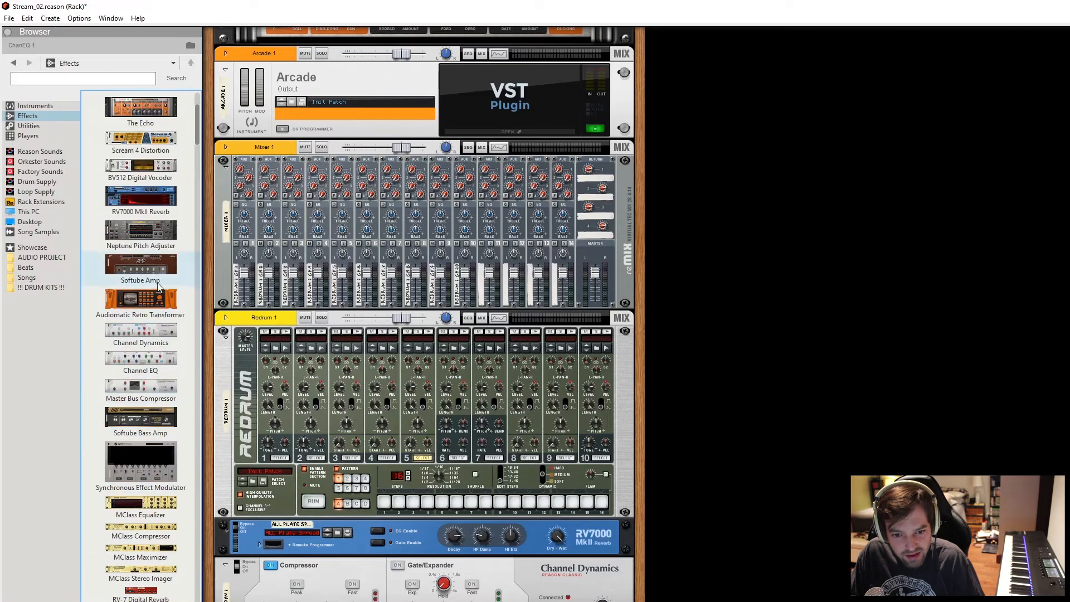
scroll(164, 225, up, 2)
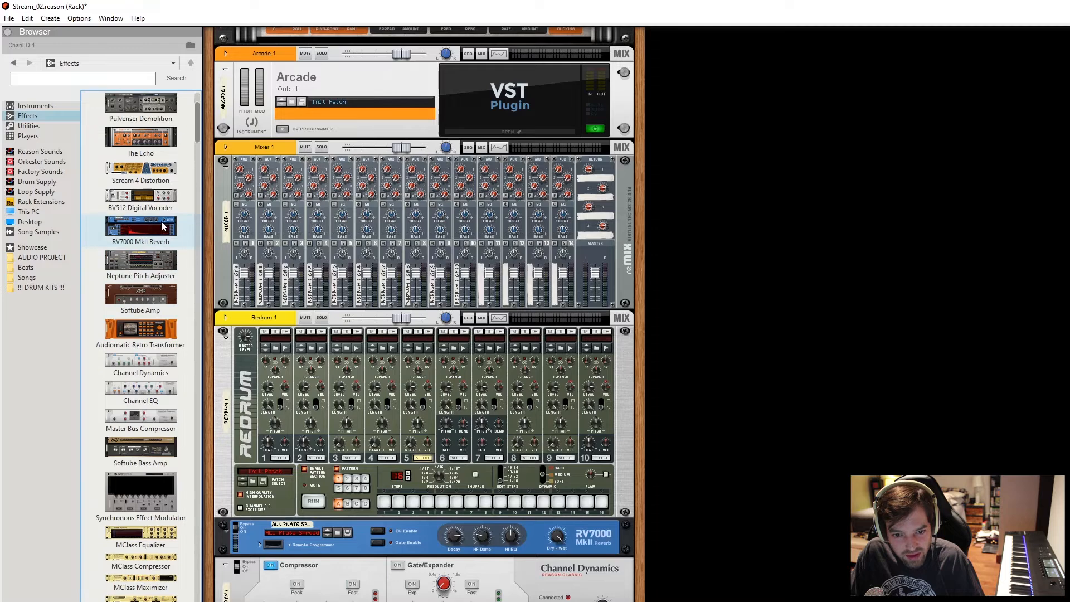
scroll(163, 226, up, 3)
scroll(149, 387, down, 10)
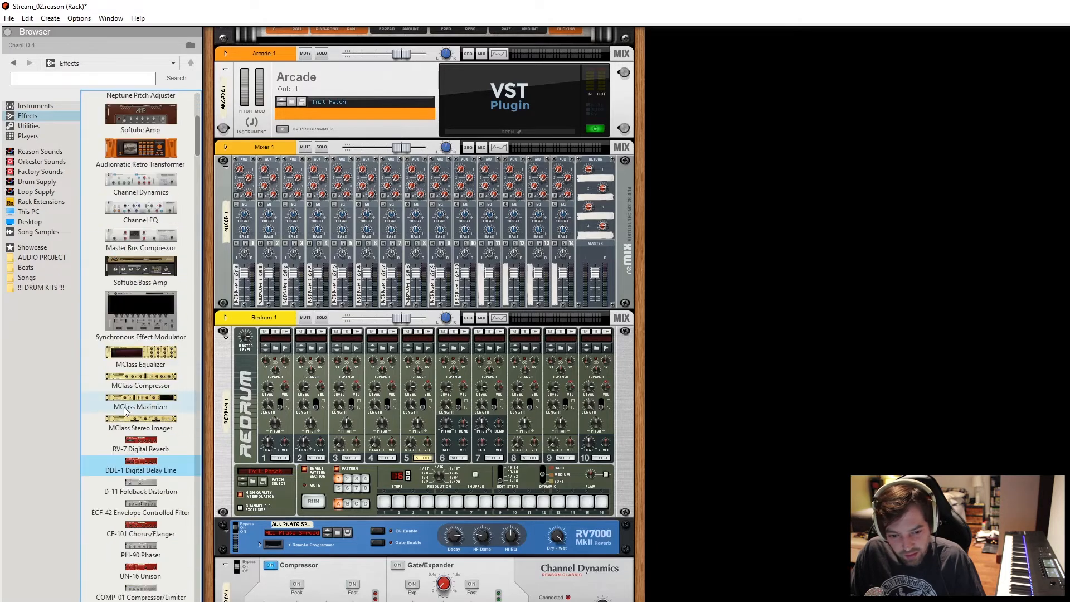
drag(163, 464, 303, 584)
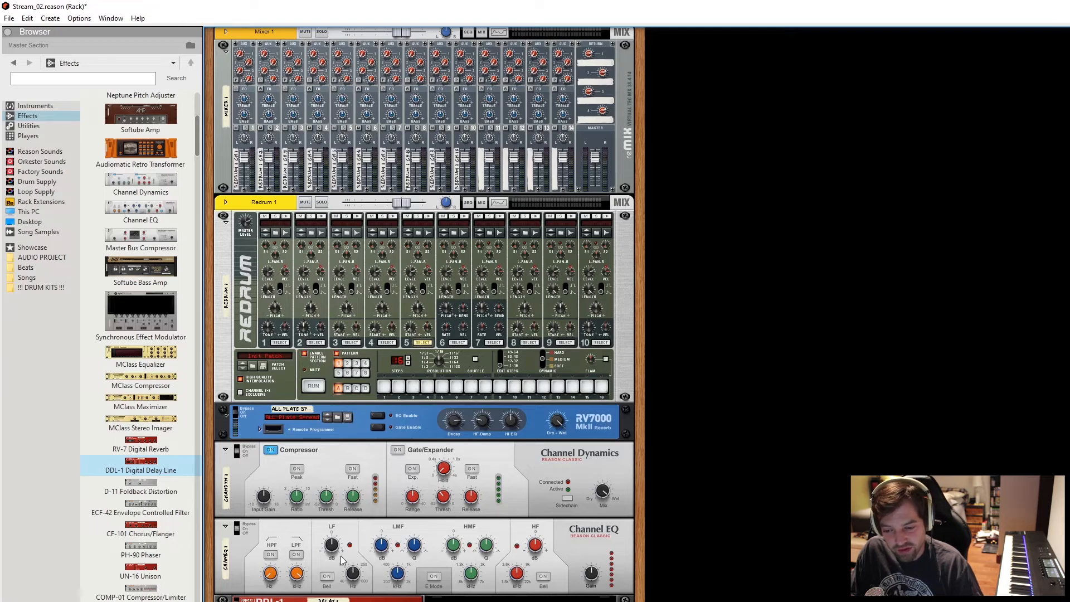
Disconnect Redrum's left and right stereo outputs from the RV7000 reverb on the back of the rack.
key(Tab)
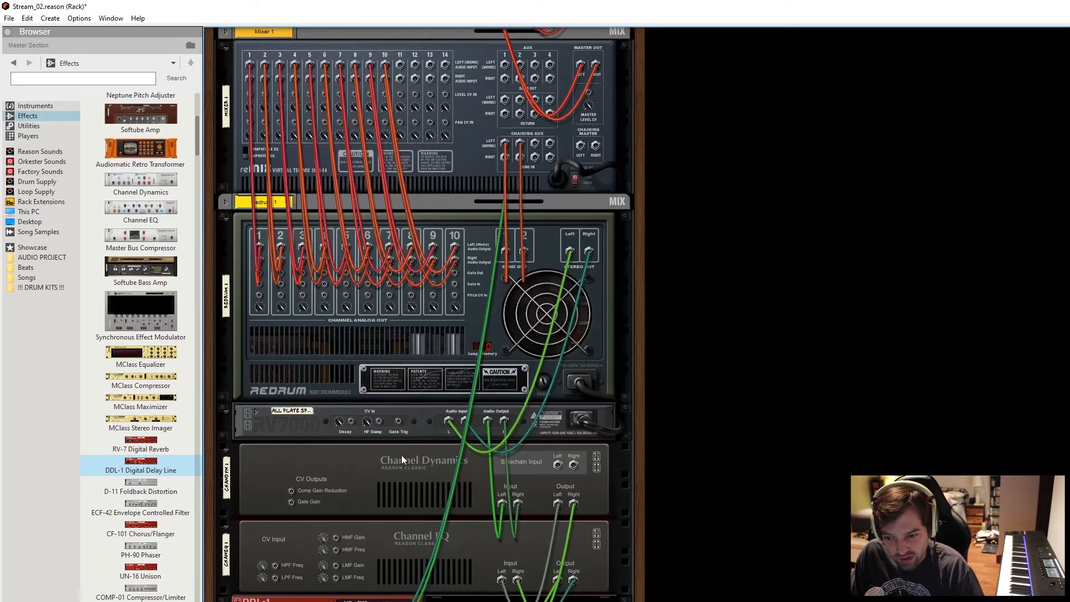
right_click(570, 255)
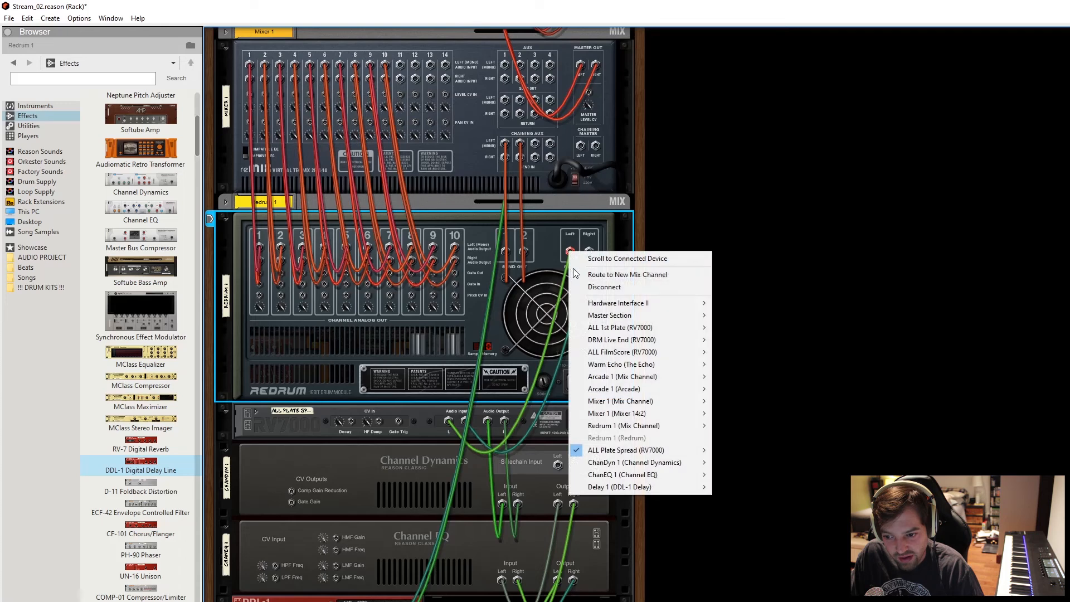
click(584, 289)
right_click(588, 254)
click(607, 292)
Disconnect the left and right audio outputs of both the RV7000 reverb and the Channel Dynamics.
right_click(487, 421)
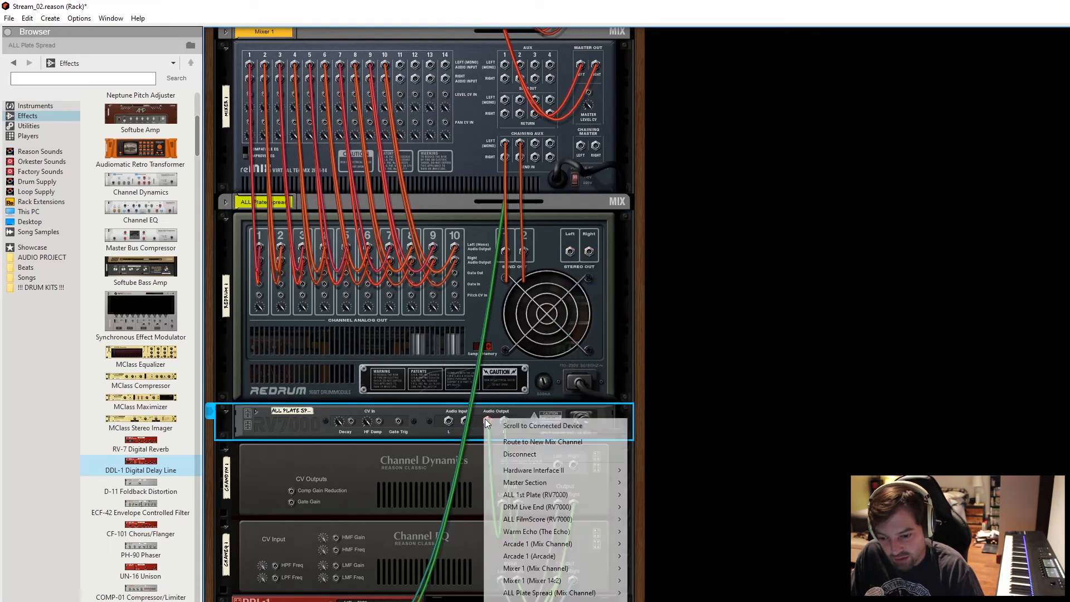
click(524, 454)
right_click(505, 422)
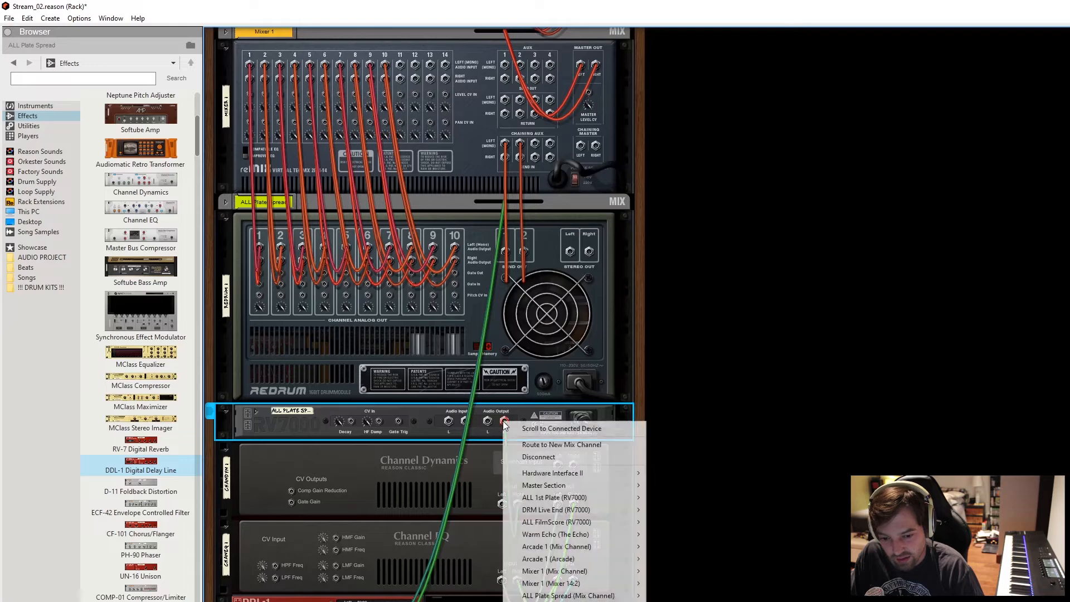
click(539, 457)
right_click(553, 507)
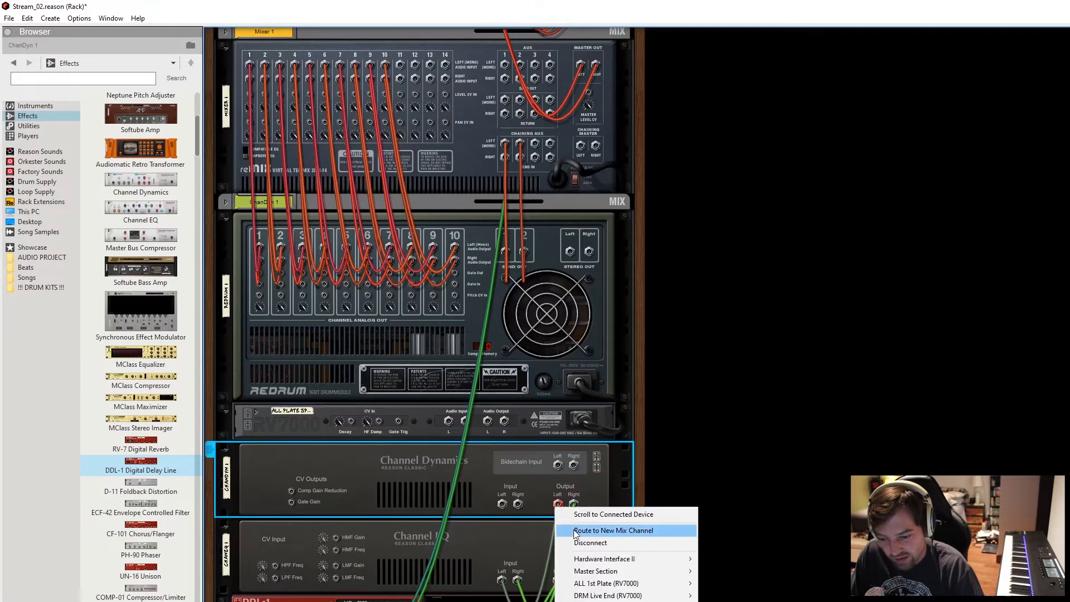
click(590, 538)
right_click(577, 507)
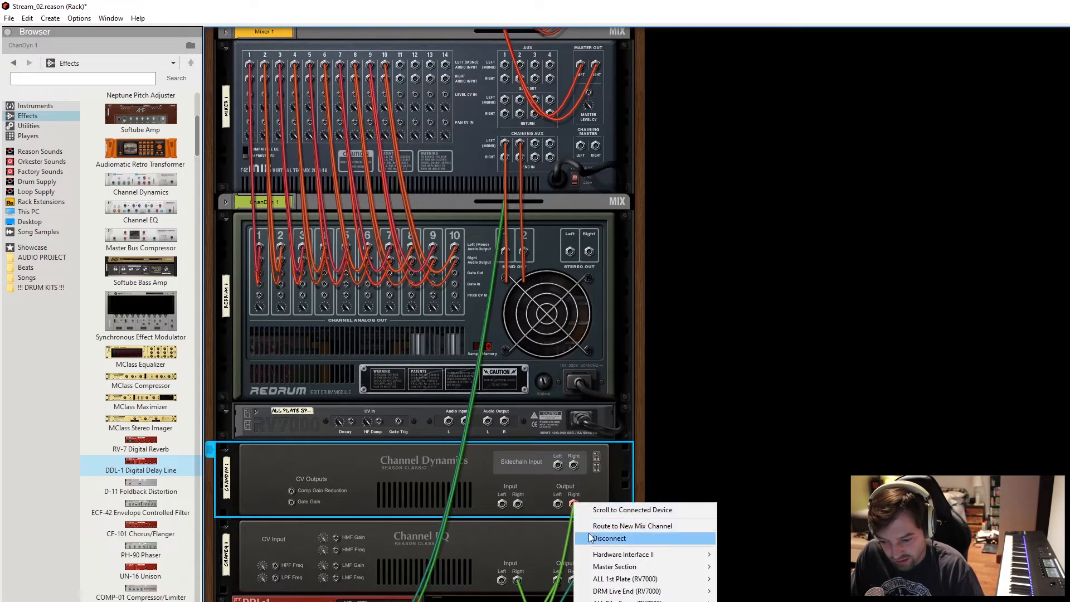
click(609, 538)
Disconnect the left and right outputs of the Channel EQ and of the DDL-1 delay.
right_click(557, 580)
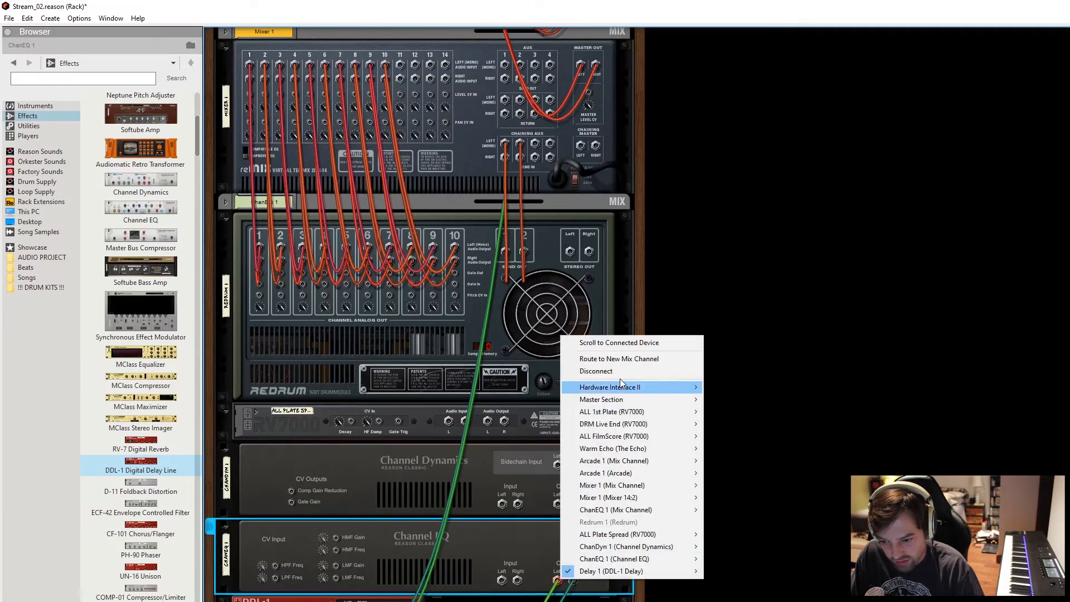
click(596, 372)
right_click(574, 581)
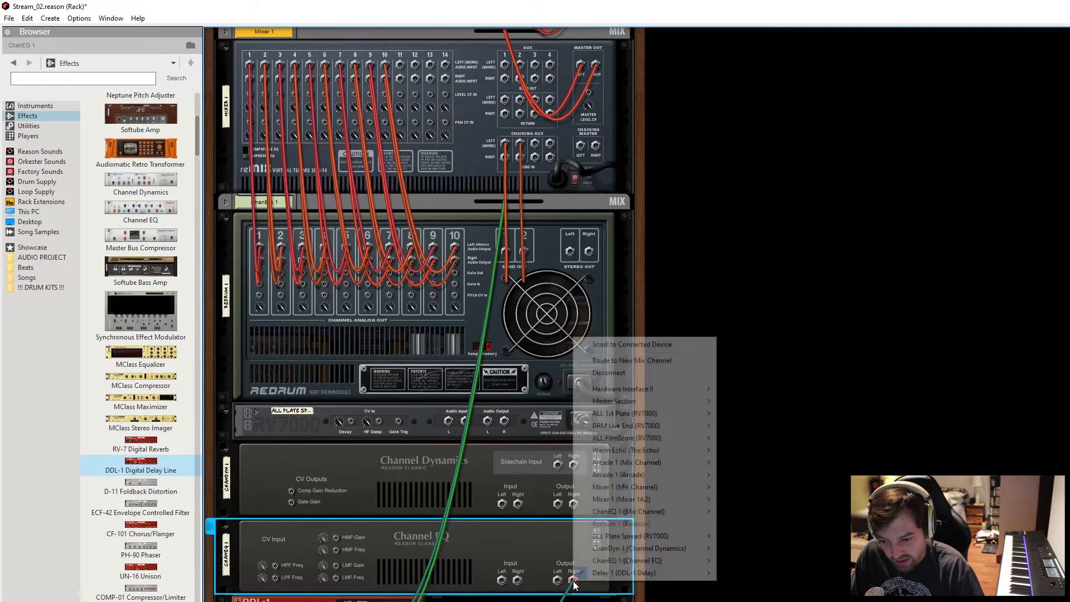
click(596, 371)
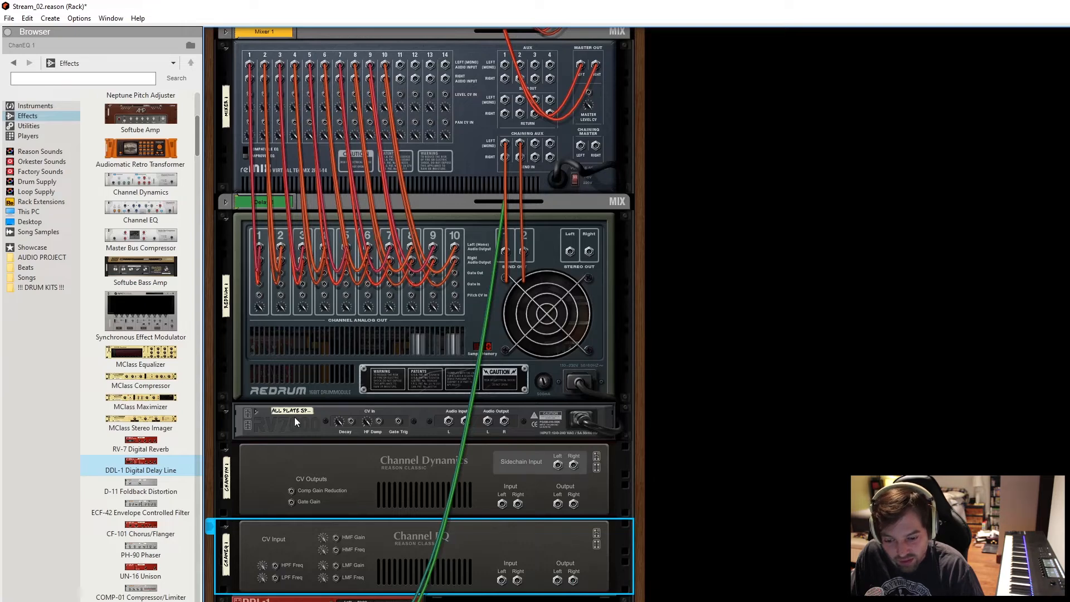
right_click(350, 601)
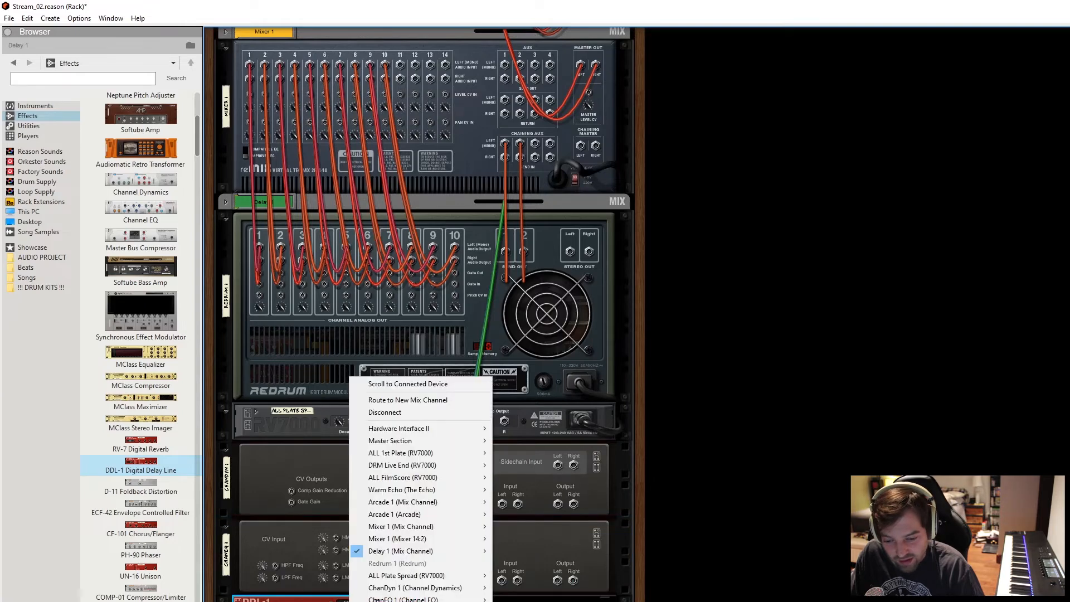
click(432, 414)
right_click(366, 601)
click(402, 412)
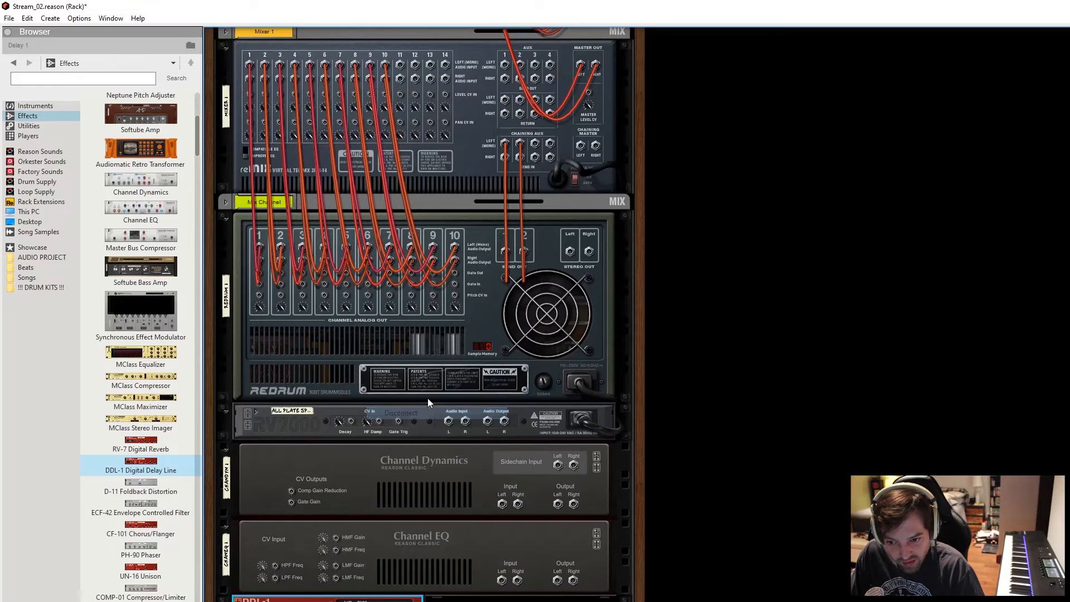
Connect Mixer 1's aux send 1 to the RV7000 reverb's inputs and patch its outputs to aux return 1.
scroll(504, 308, up, 3)
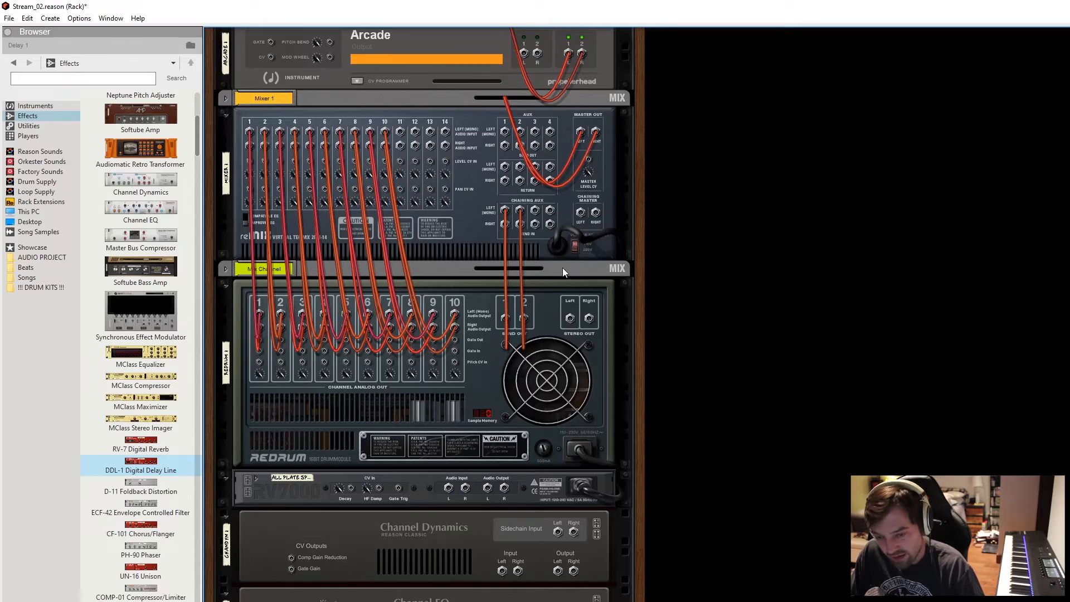
key(Tab)
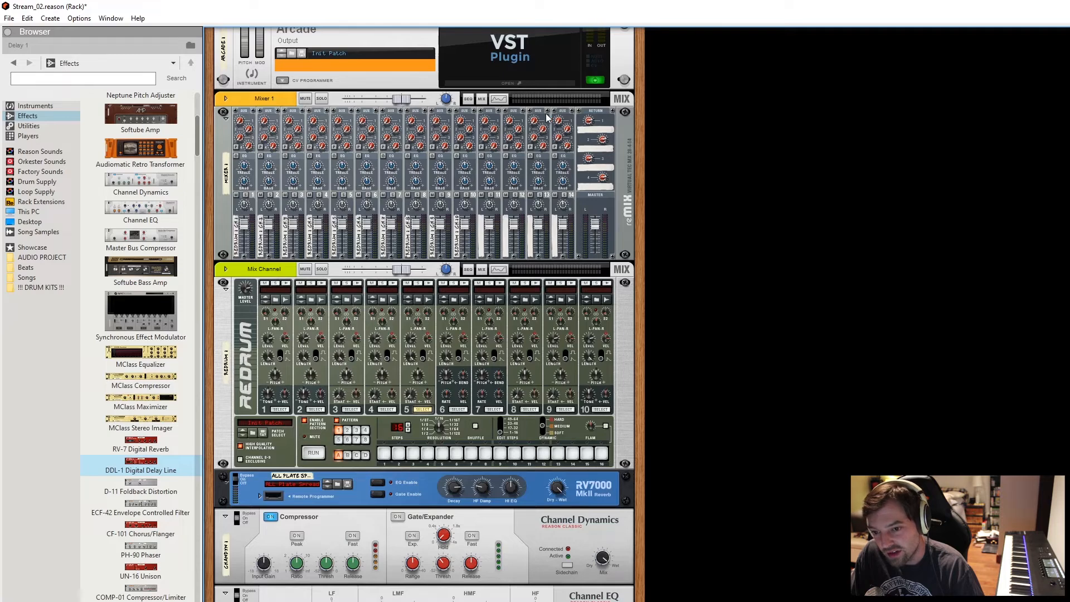
click(239, 125)
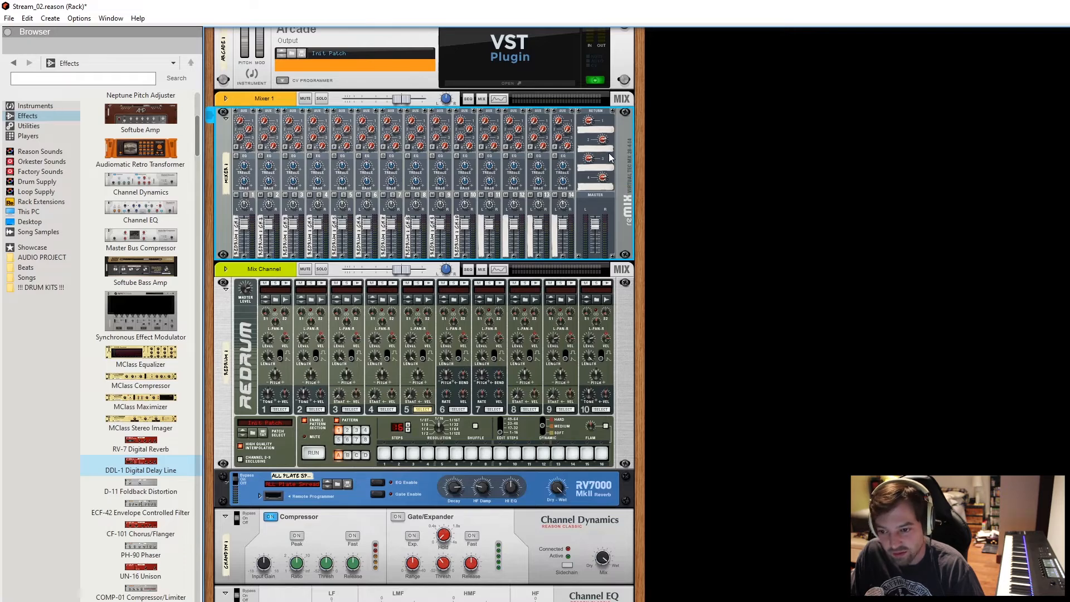
key(Tab)
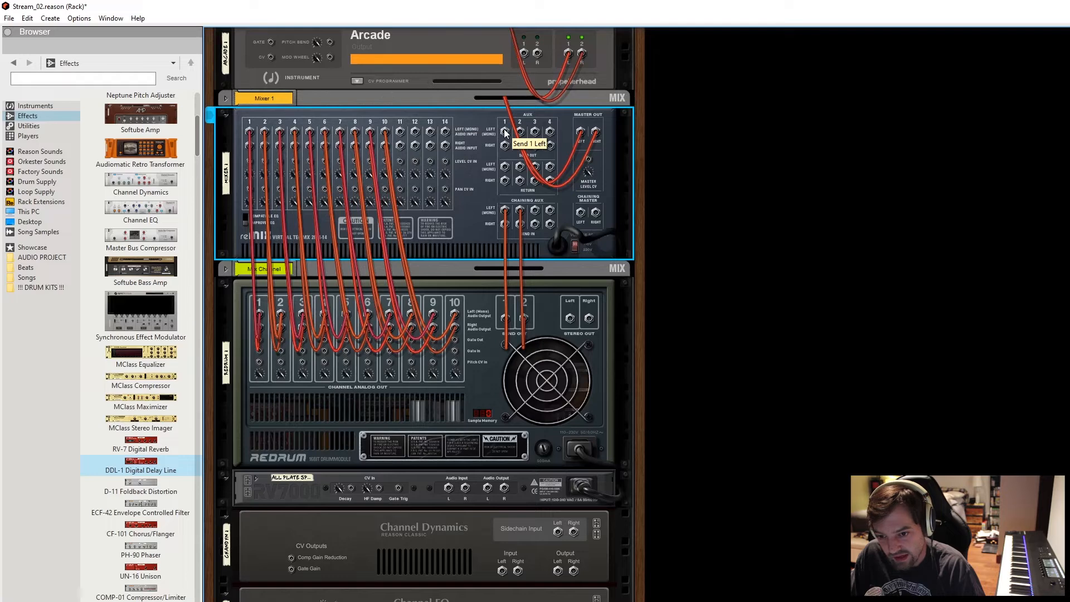
drag(504, 128, 451, 493)
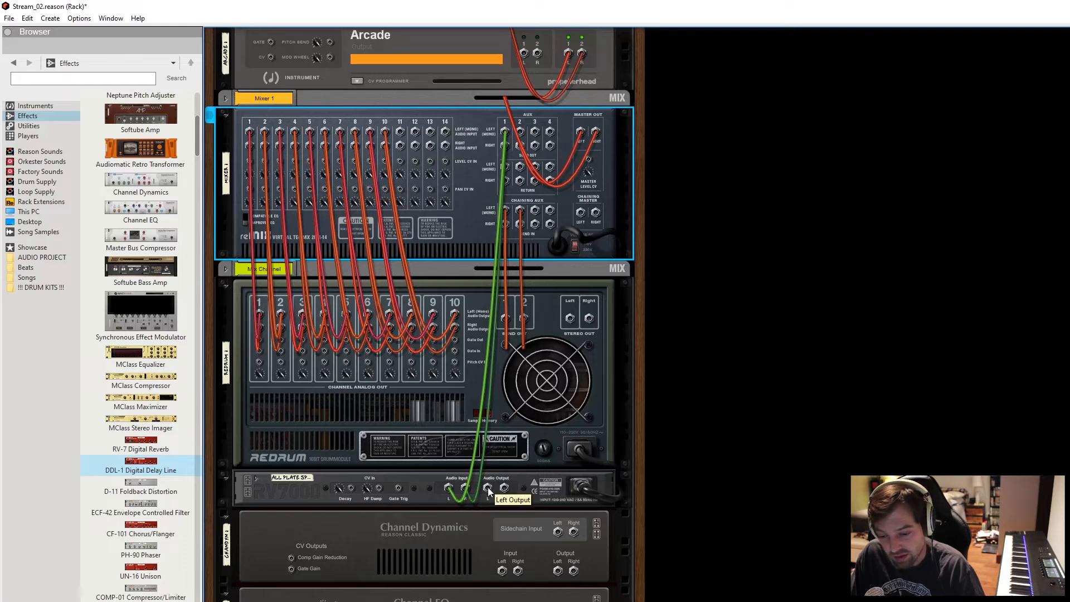
drag(486, 488, 506, 171)
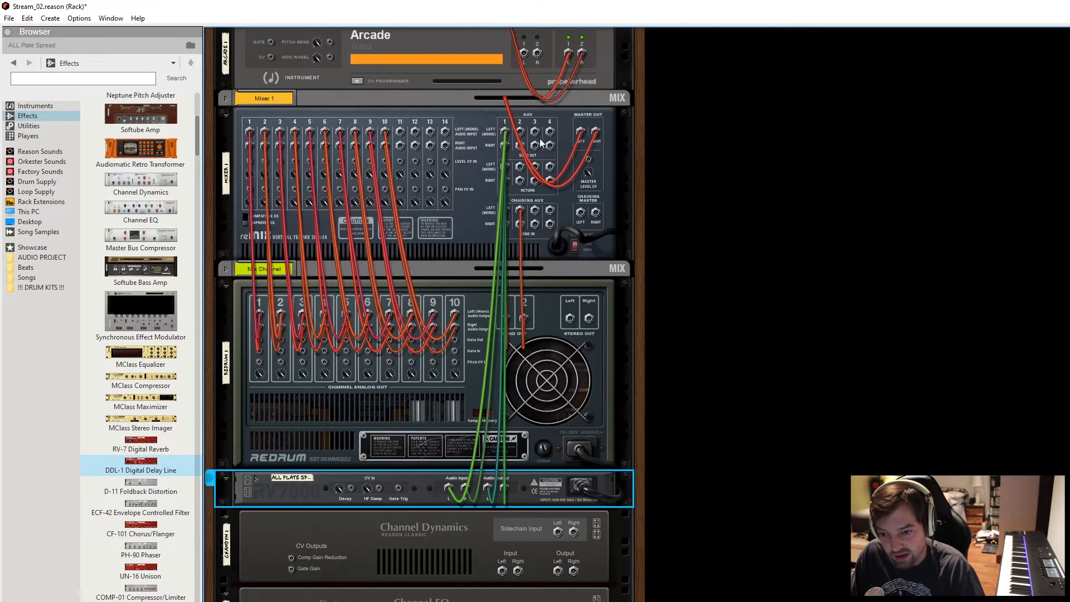
Patch the Channel Dynamics, Channel EQ and DDL-1 delay to Mixer 1's aux sends and returns 2, 3 and 4 respectively.
drag(521, 133, 551, 155)
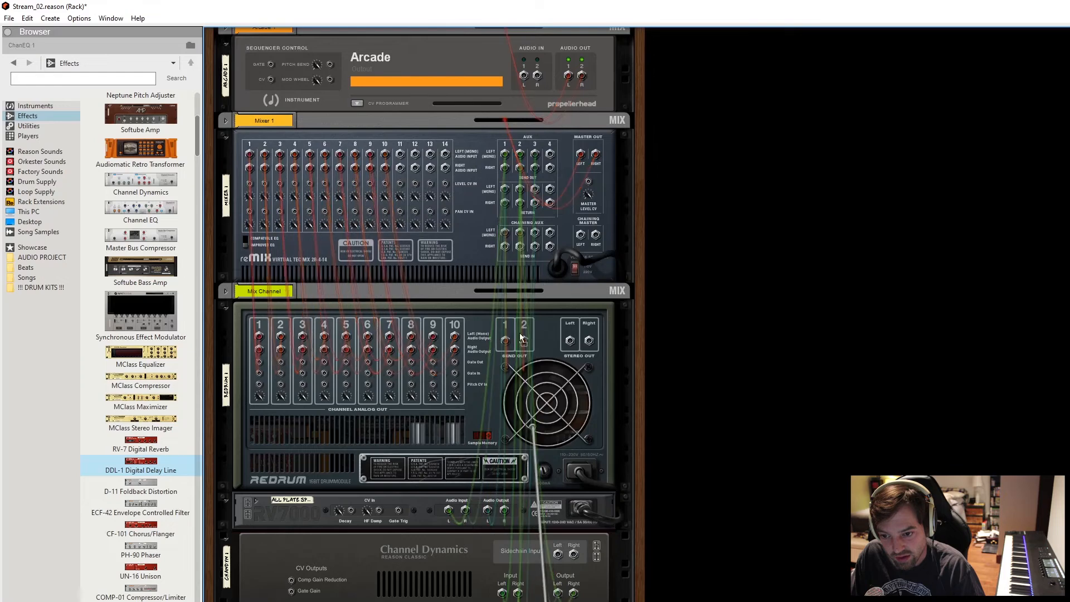
scroll(584, 251, down, 3)
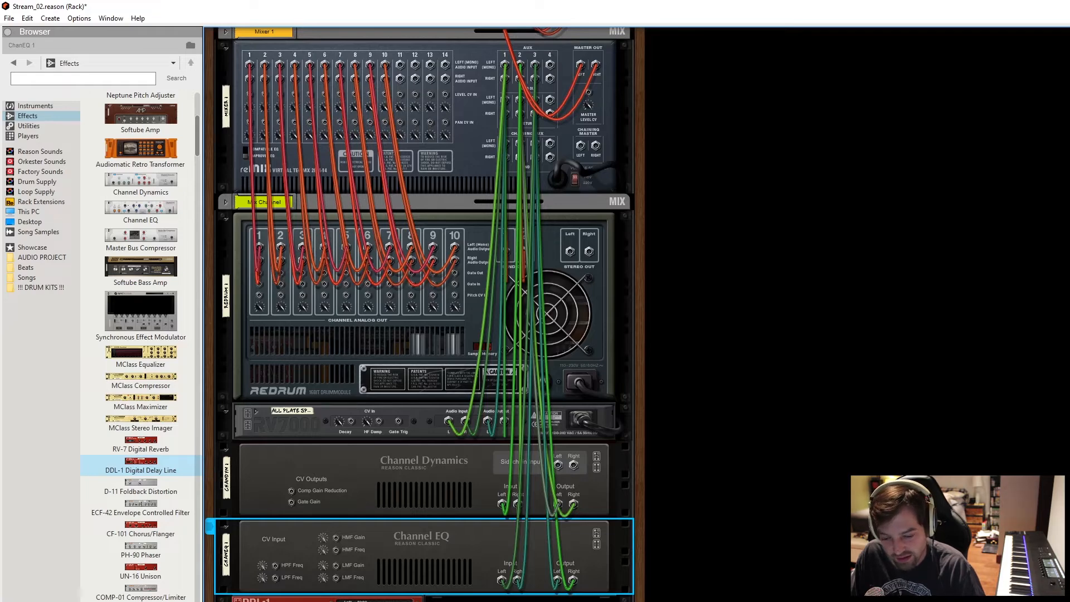
drag(432, 599, 550, 124)
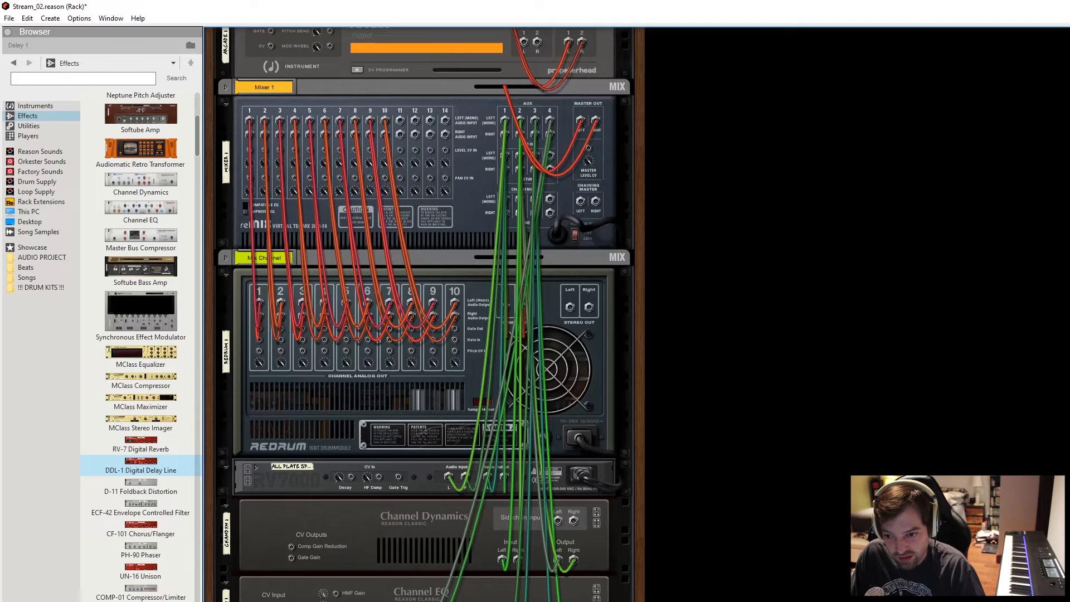
drag(444, 600, 550, 157)
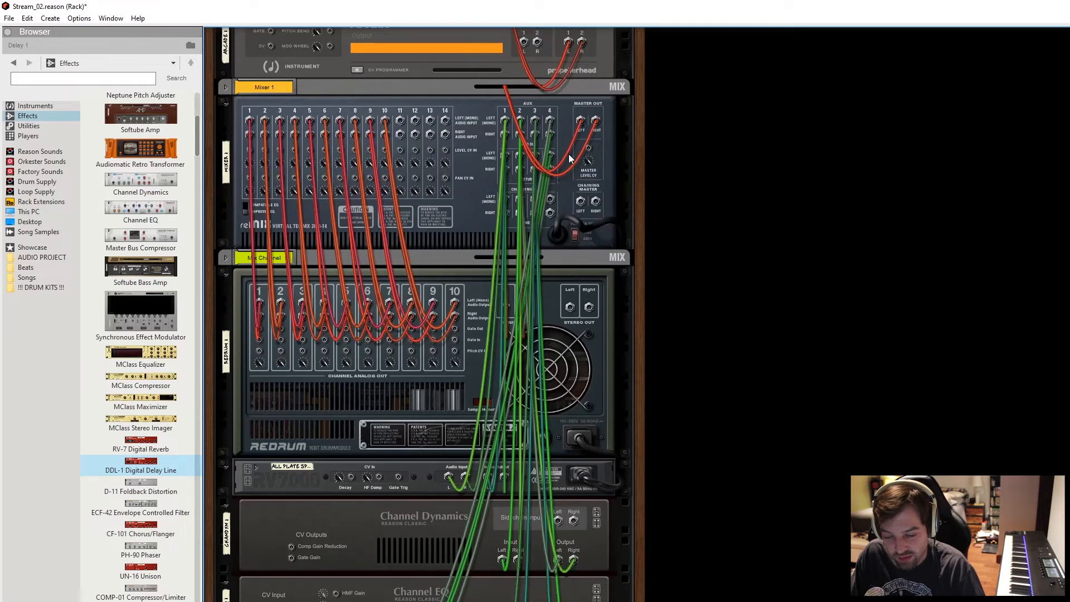
key(Tab)
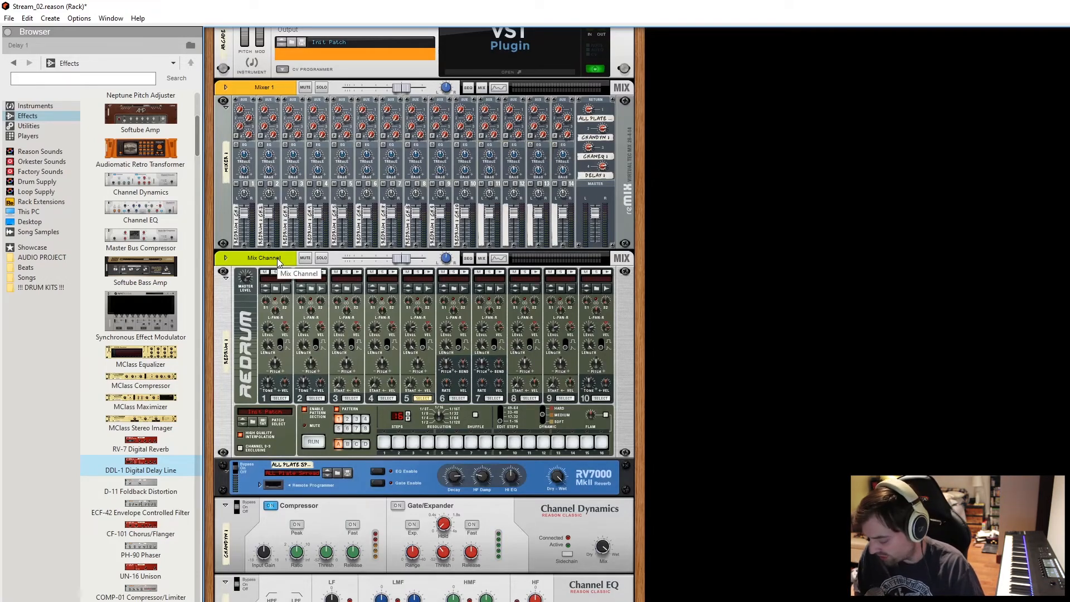
Start playback and open the DILLZEDD DRUM KIT snare folder within Individual Samples of the !!! DRUM KITS !!! location.
key(space)
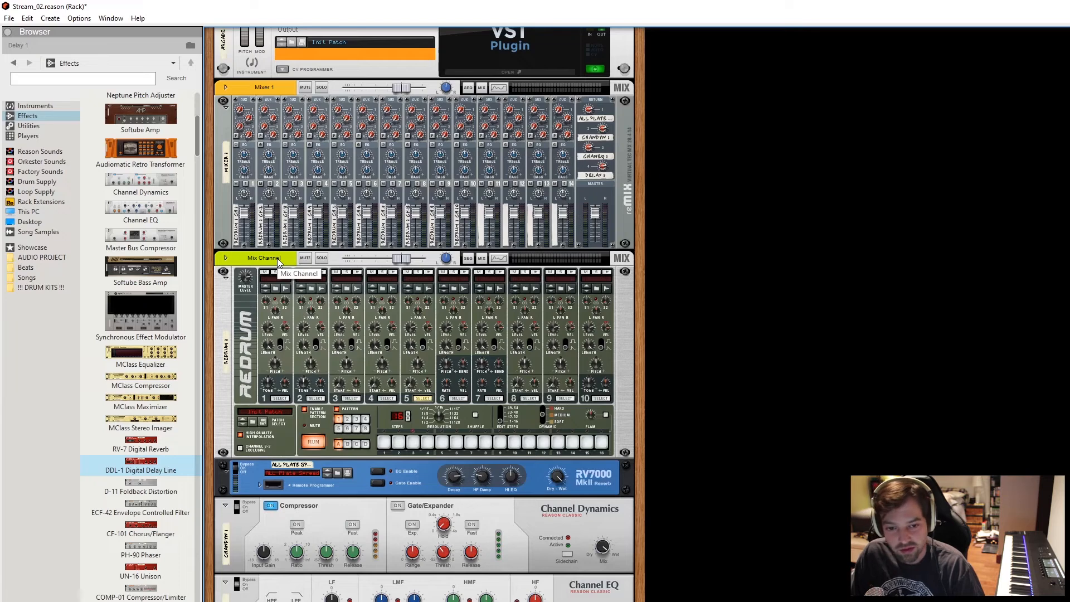
click(47, 105)
click(49, 287)
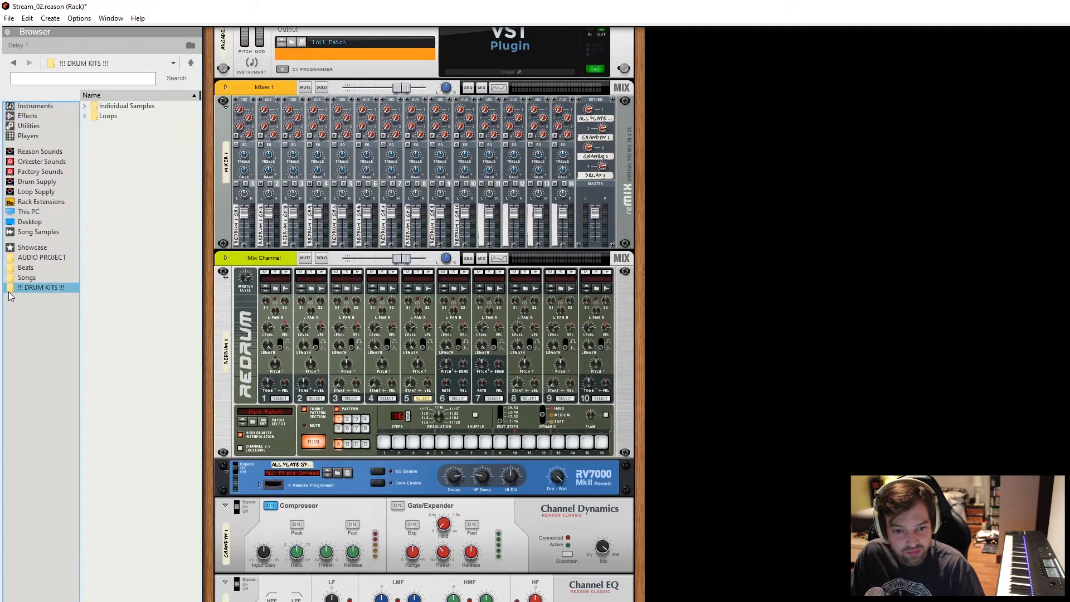
click(85, 106)
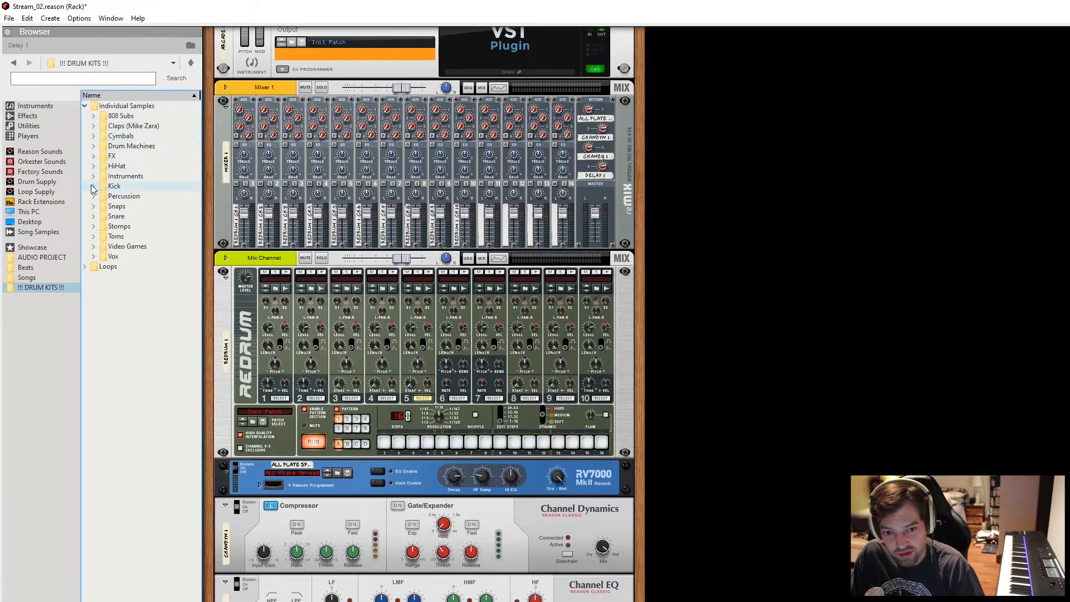
click(93, 216)
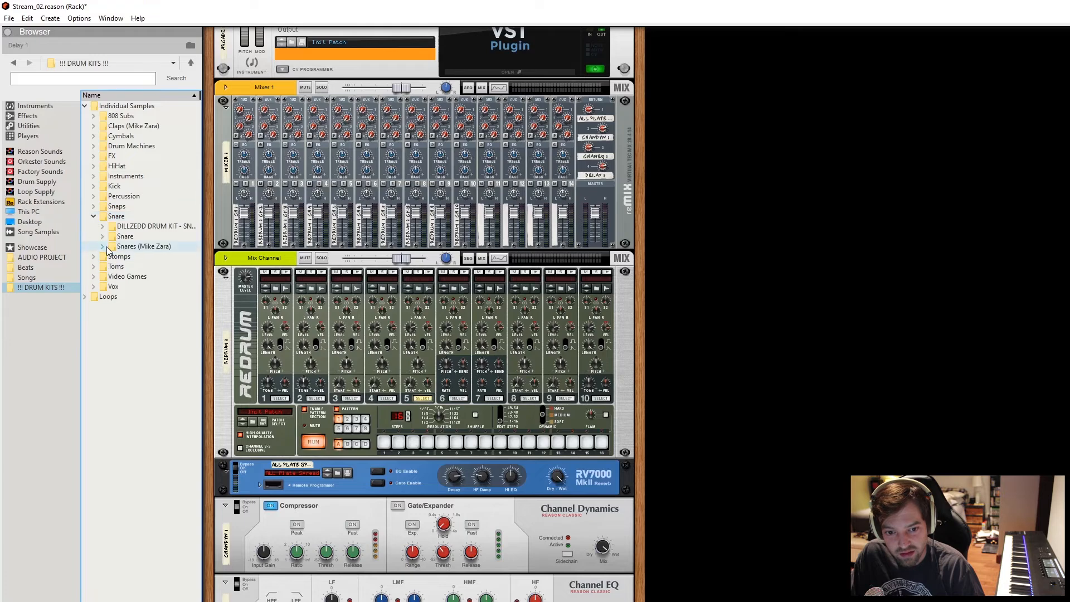
click(103, 237)
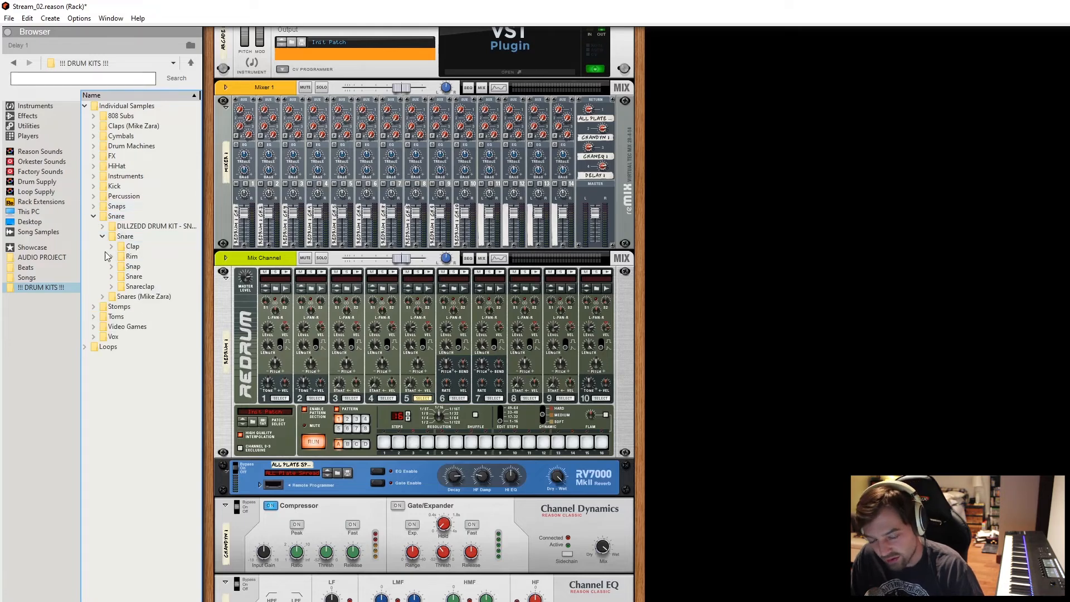
click(46, 289)
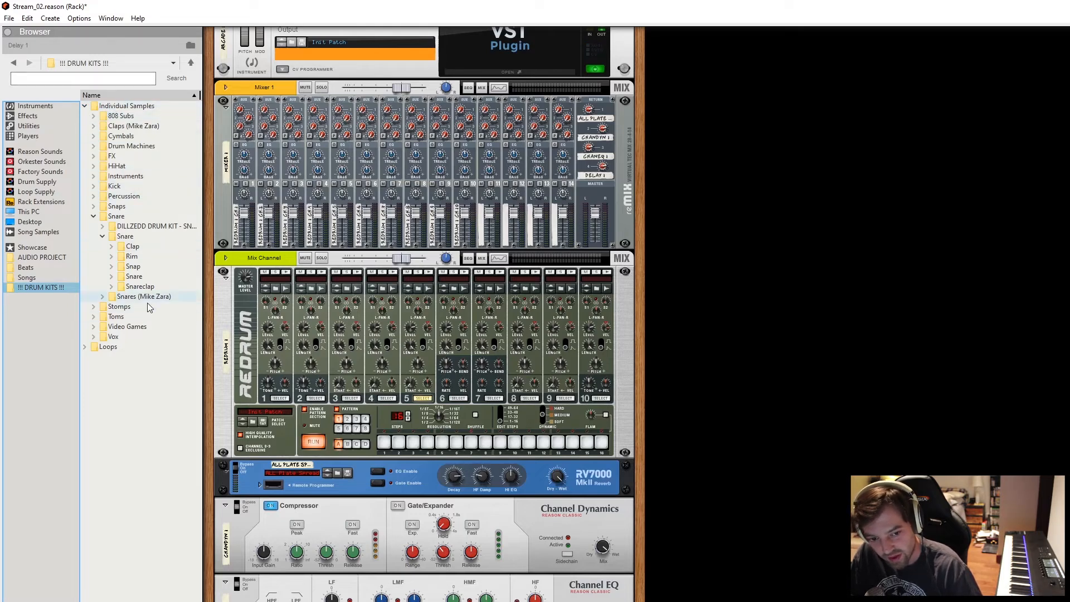
click(102, 226)
Audition the snare samples SNARE (20) to SNARE (24) from the DILLZEDD snare folder against the playing track.
click(120, 216)
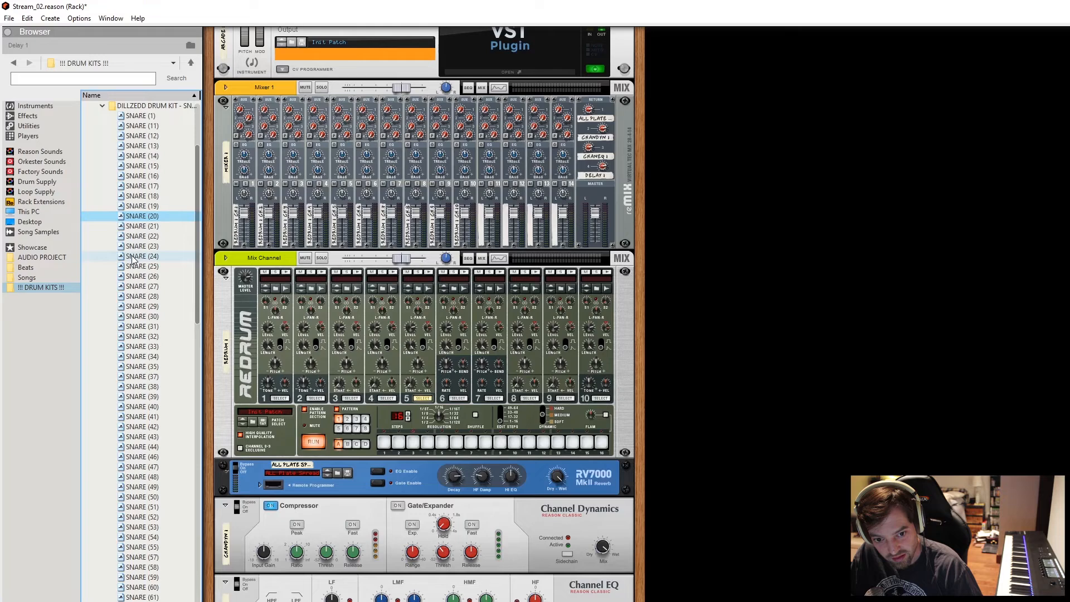
click(139, 256)
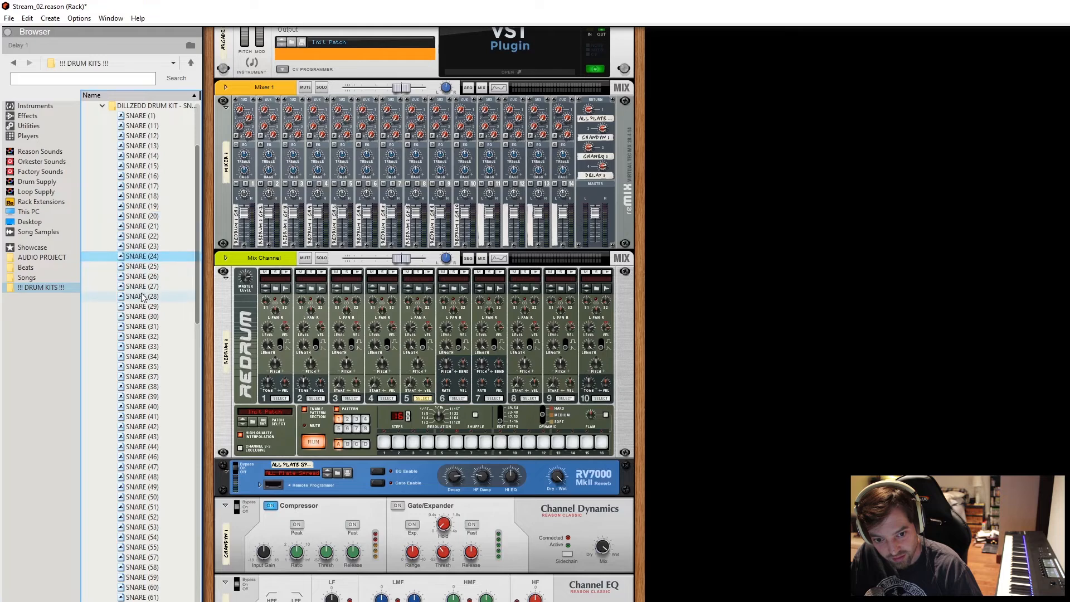
click(142, 246)
click(142, 237)
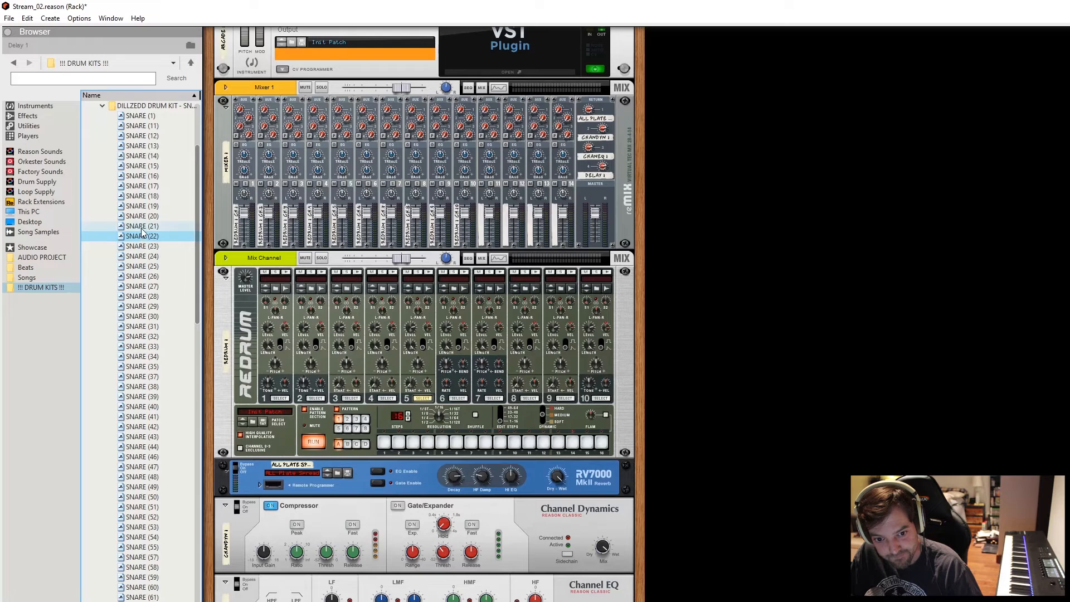
click(142, 226)
click(143, 219)
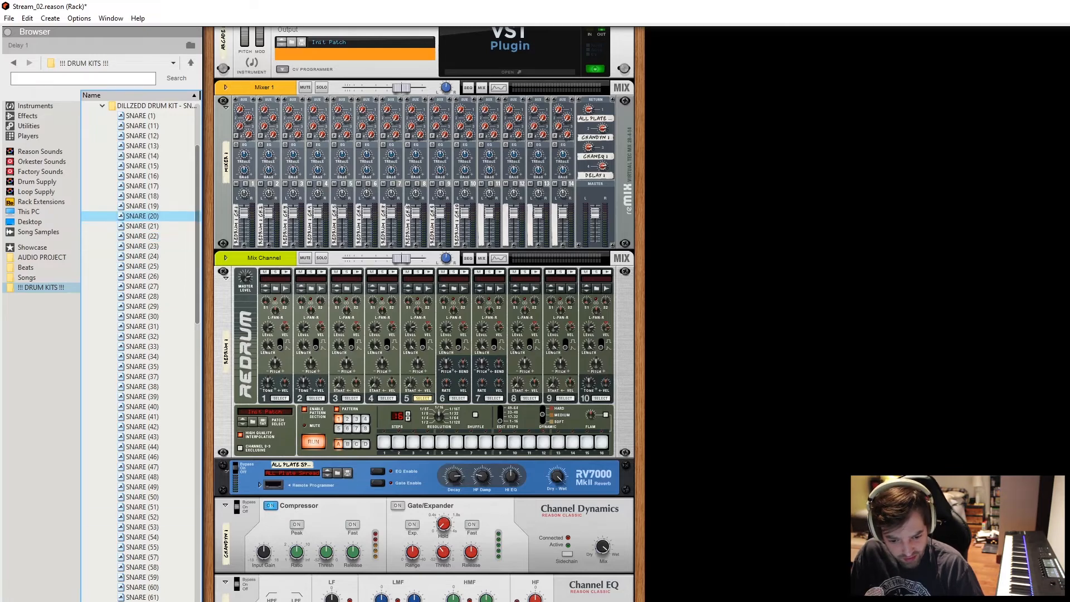
Audition further snares between SNARE (34) and SNARE (59) against the playing track.
click(146, 396)
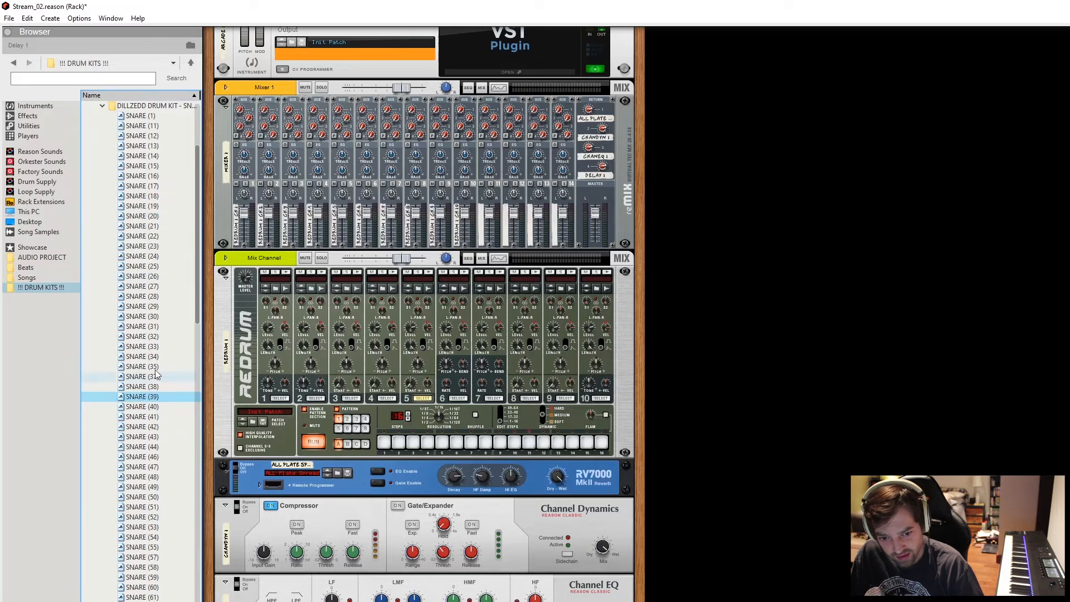
click(156, 356)
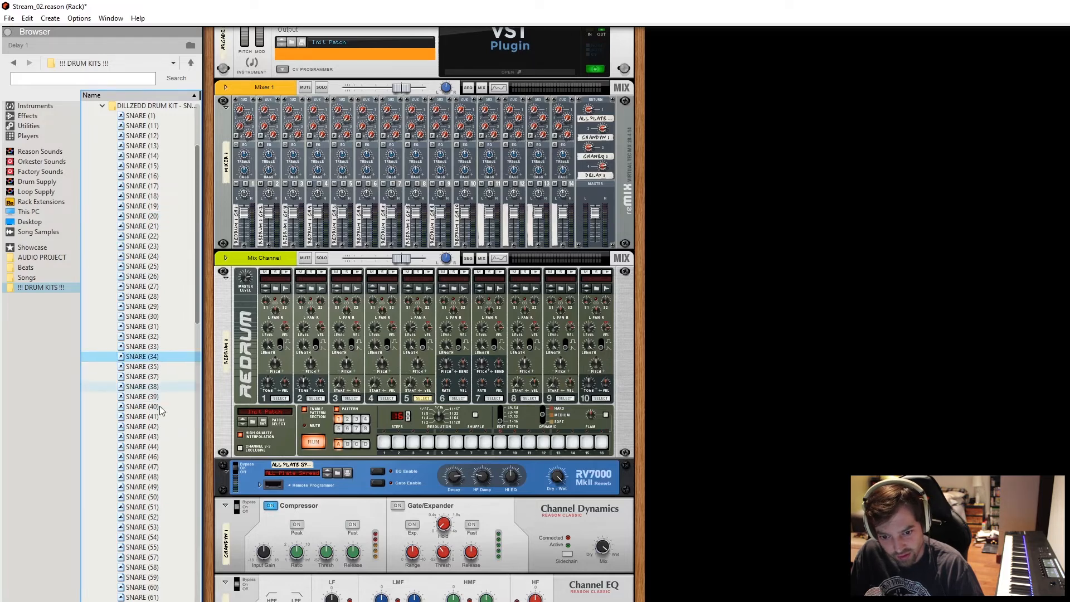
click(162, 467)
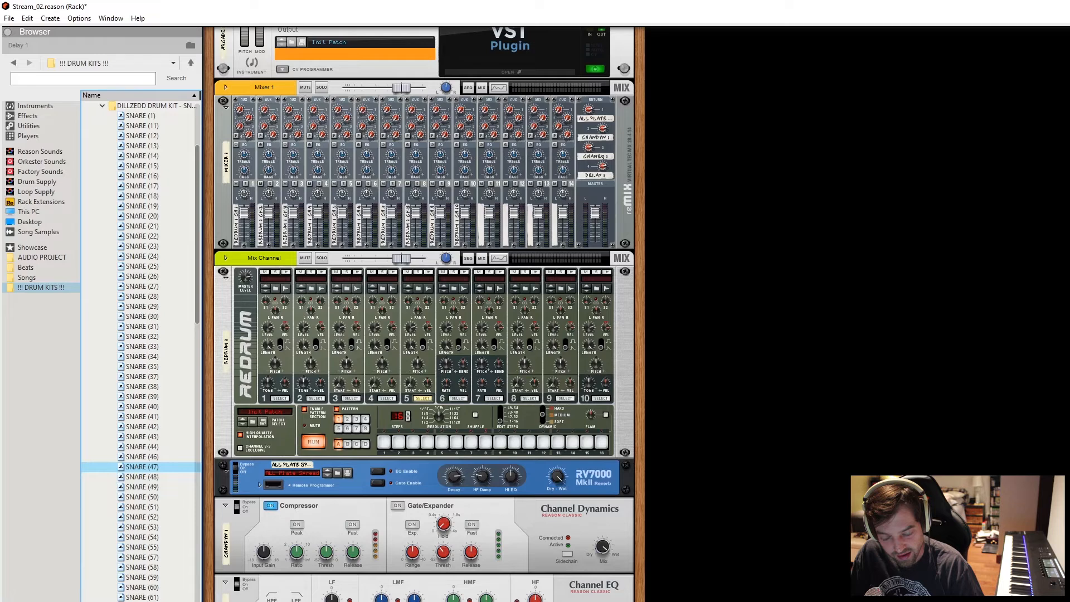
click(168, 487)
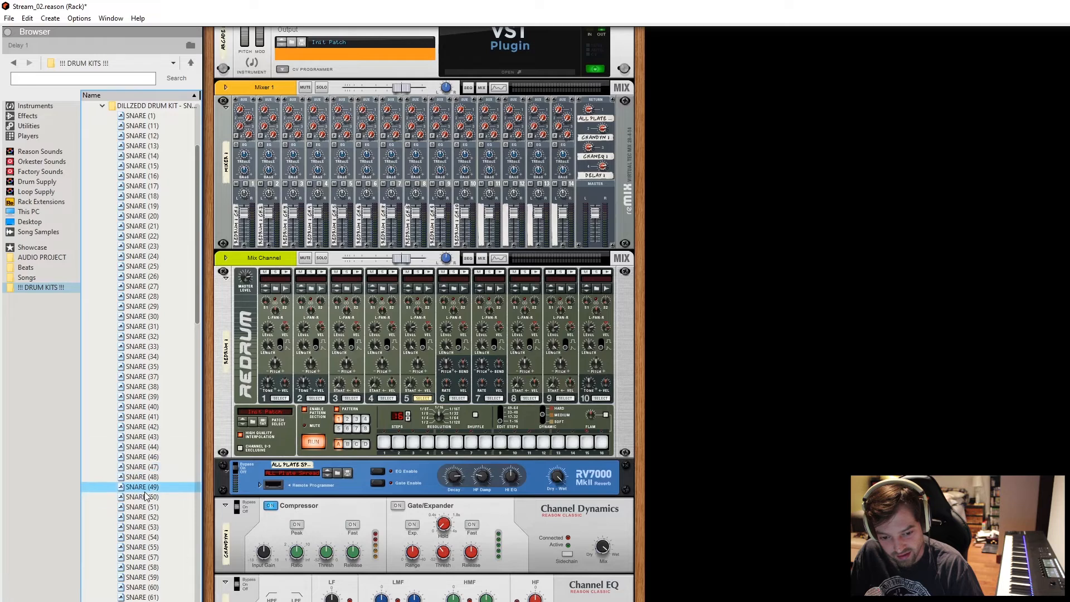
click(149, 557)
key(Down)
key(Down)
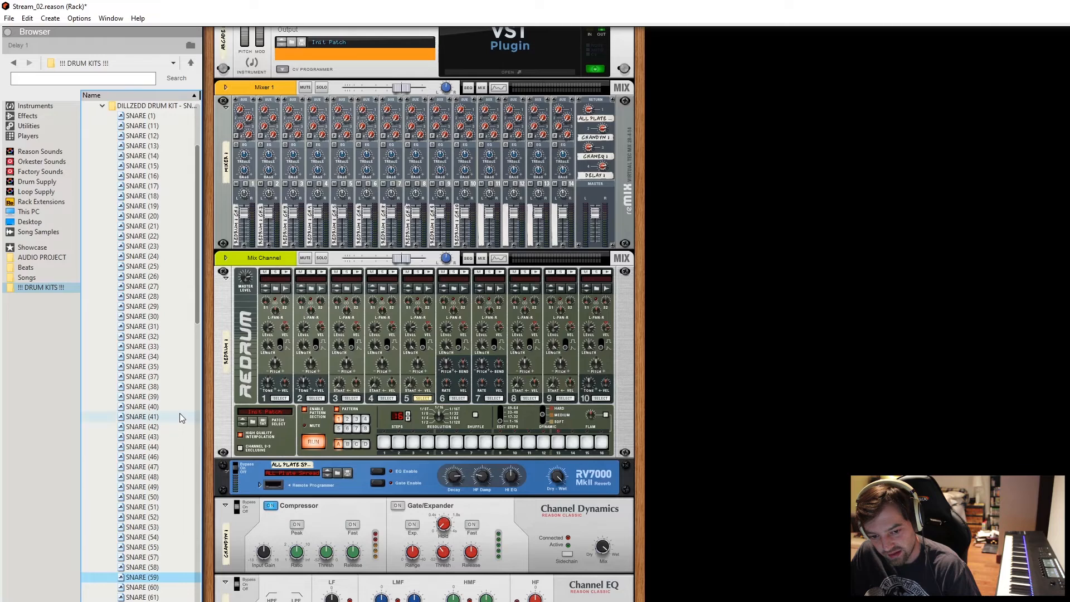
Stop playback and compare the snares from SNARE (50) to SNARE (60) on their own.
key(space)
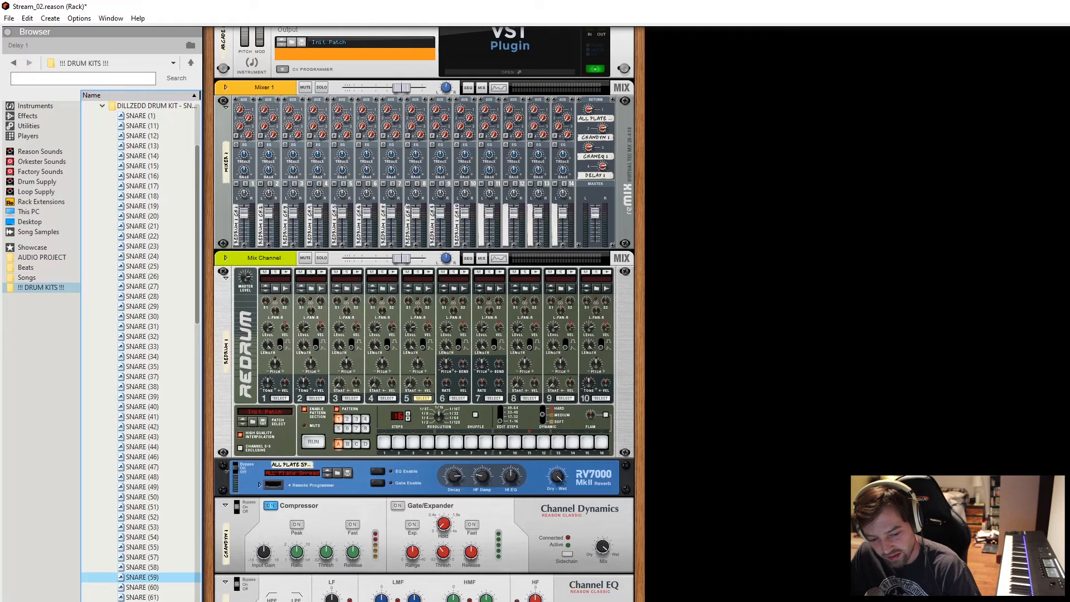
click(148, 587)
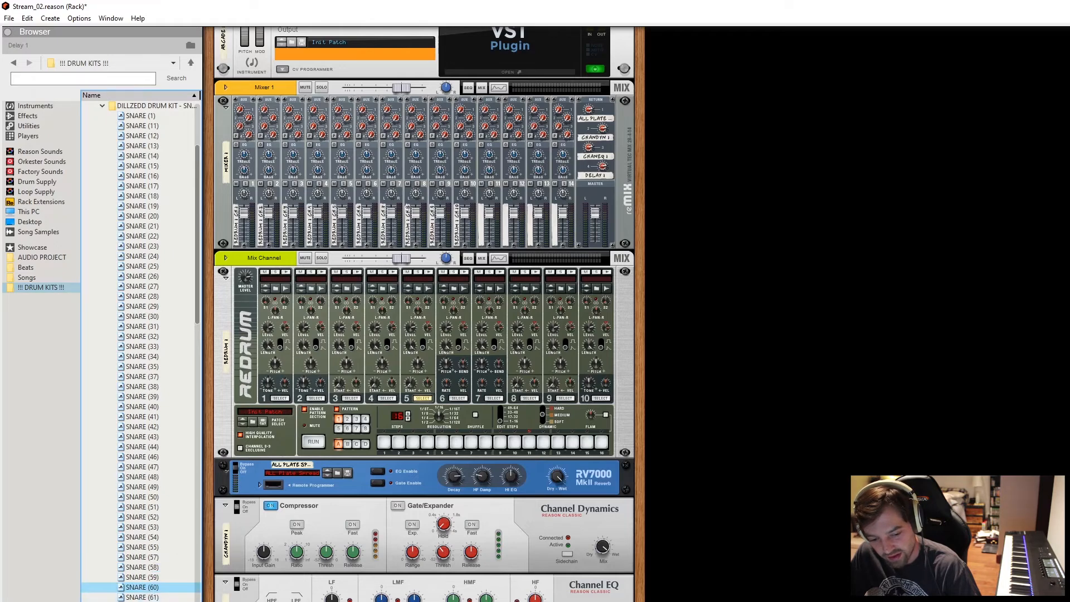
click(144, 566)
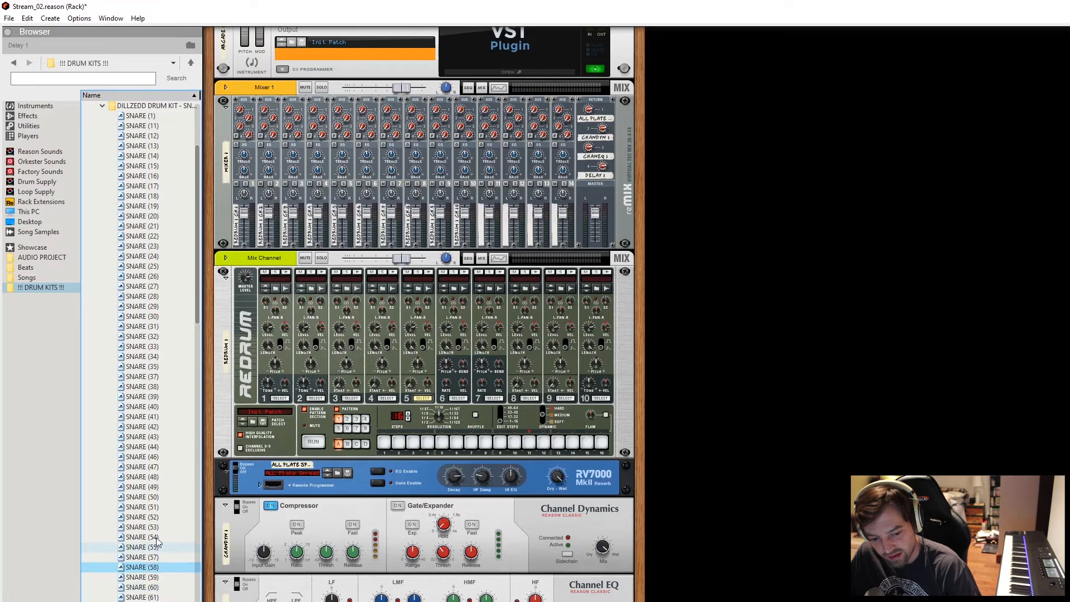
click(156, 538)
click(152, 567)
click(164, 497)
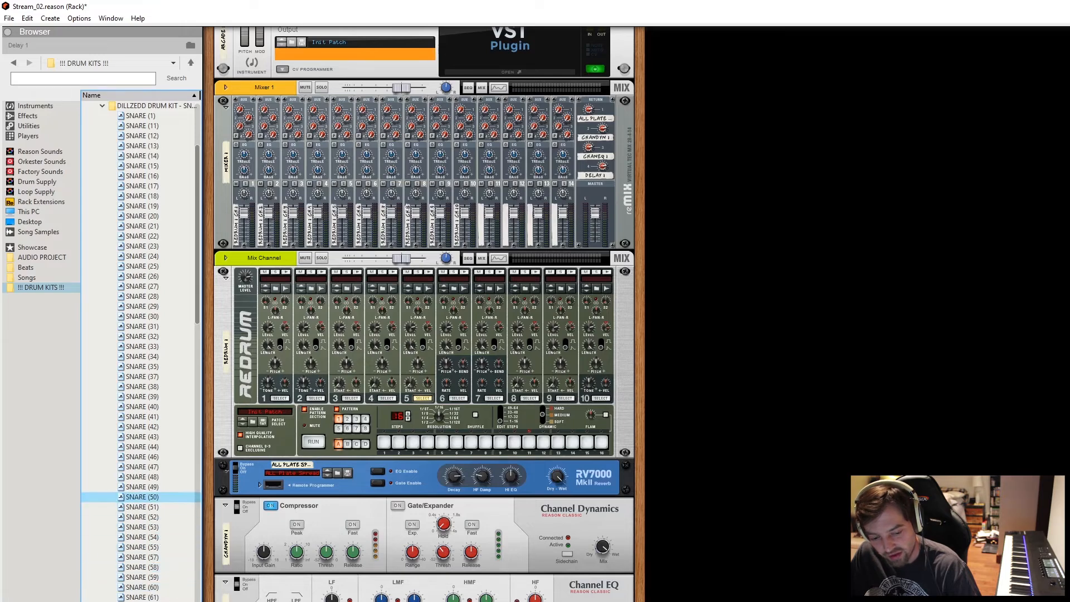
click(157, 525)
click(157, 509)
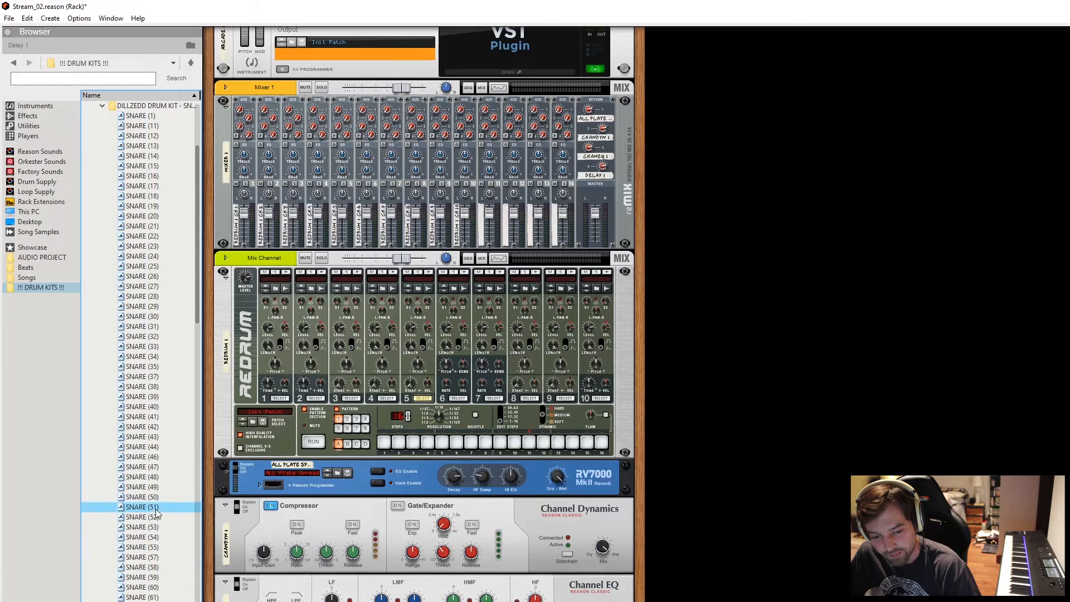
click(159, 499)
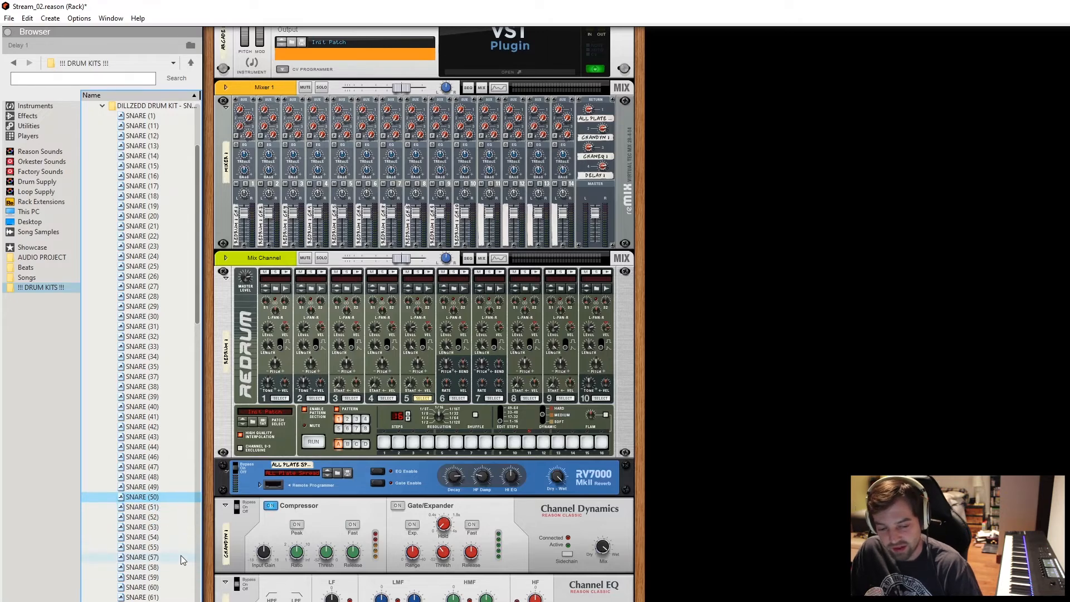
Select Redrum 1 and audition the snares following SNARE (50) one by one, ending on SNARE (64).
click(267, 333)
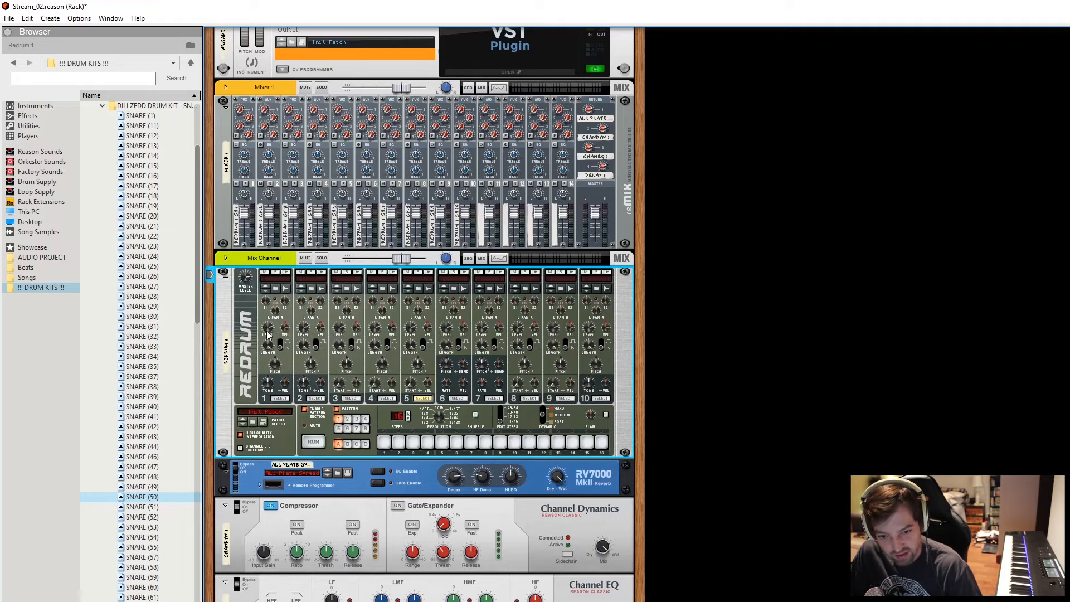
key(Down)
key(Down)
key(Down)
key(Down)
scroll(141, 409, down, 5)
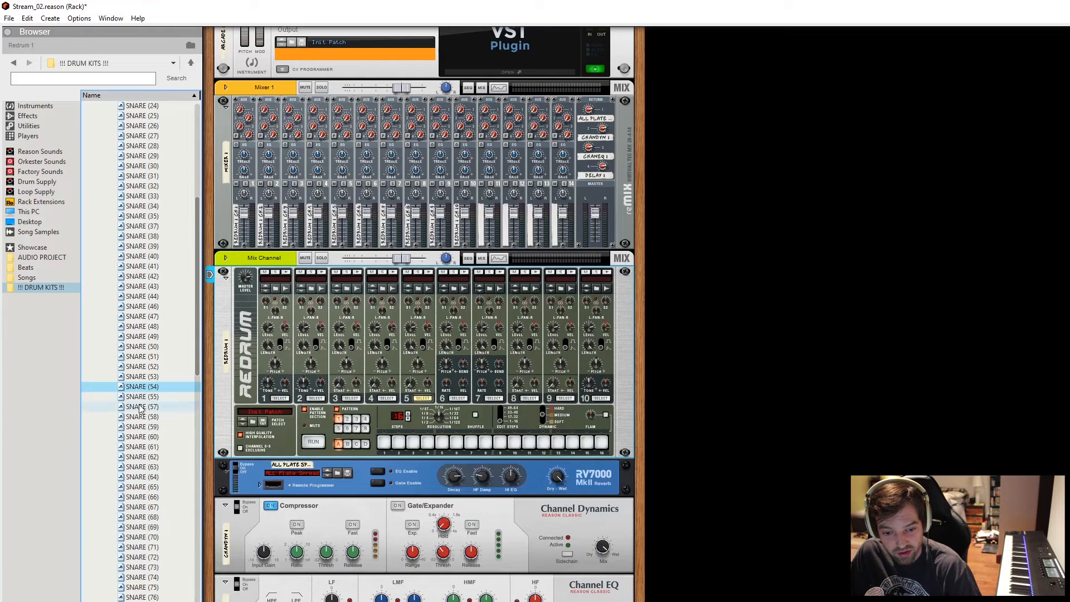
key(Down)
key(Down)
key(Down)
key(Down)
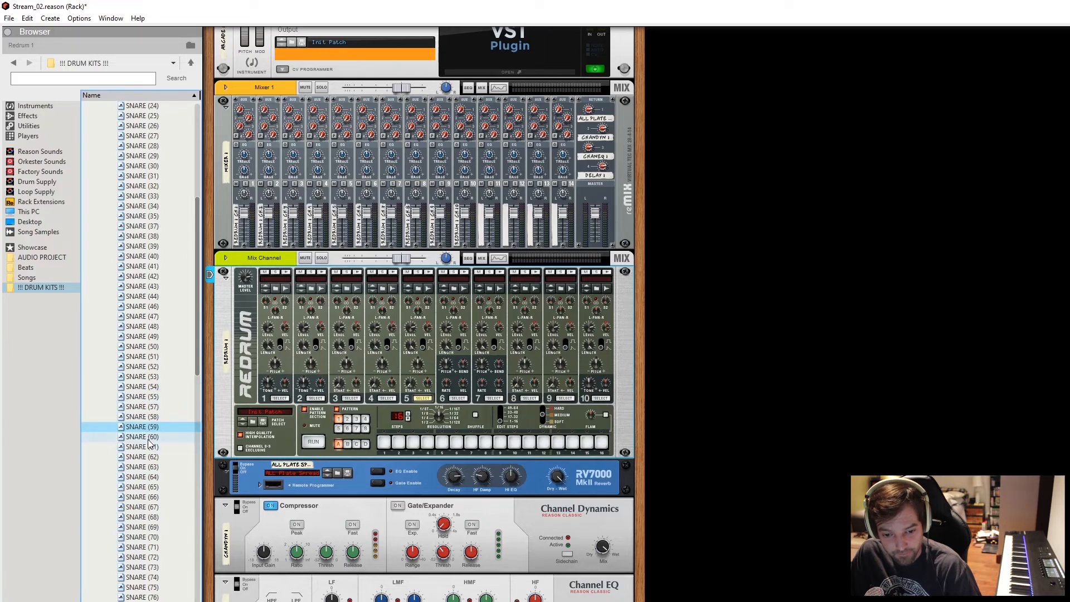
key(Down)
key(Down)
key(Down)
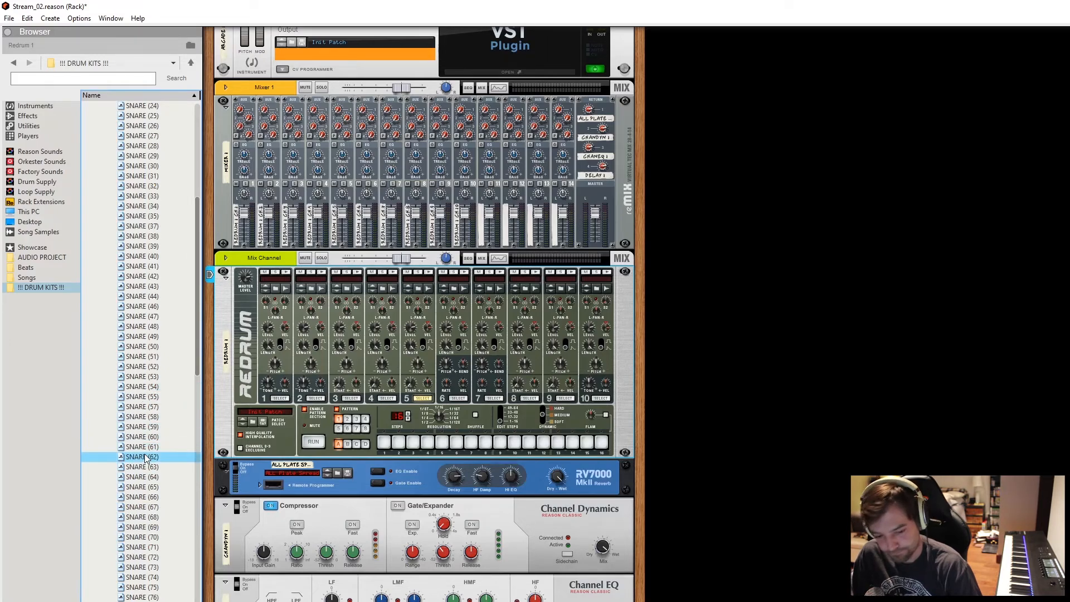
key(Down)
key(Down)
key(Down)
key(Up)
Restart playback and audition the snares from SNARE (66) to SNARE (75) over the track.
key(space)
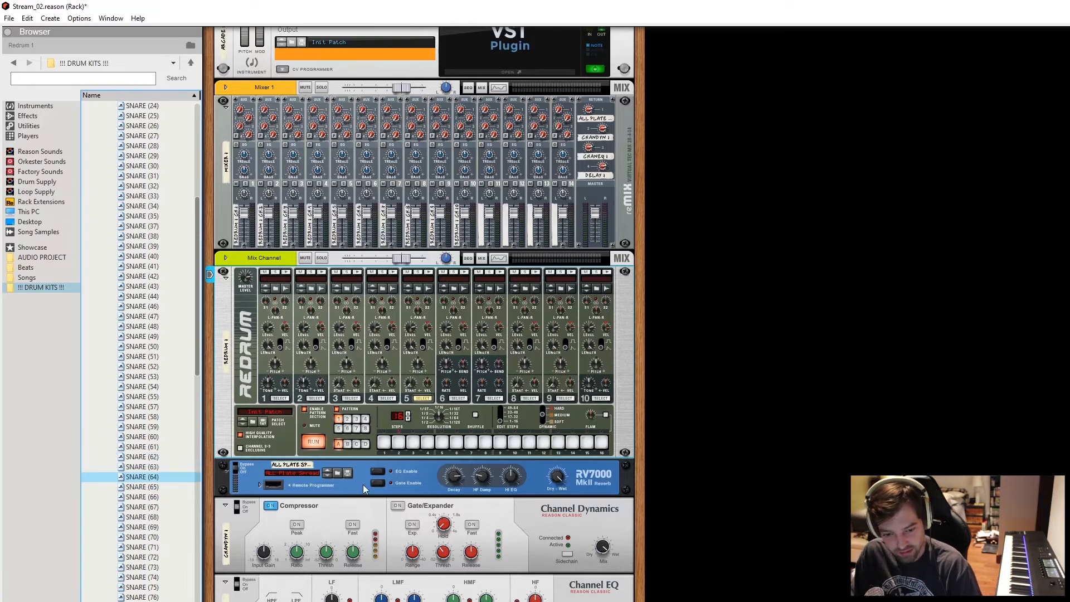
click(137, 506)
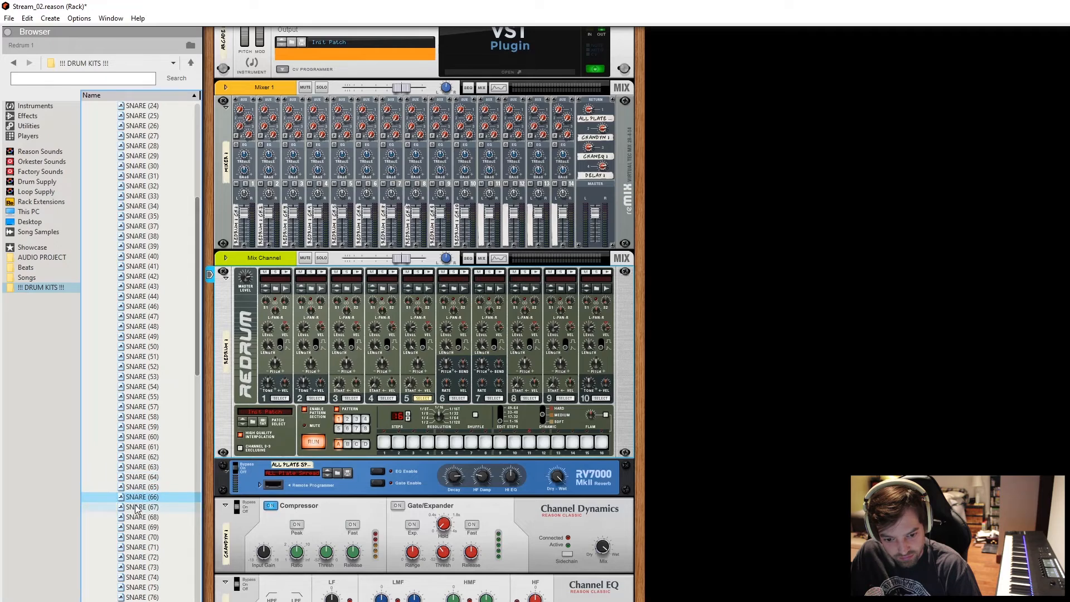
key(Down)
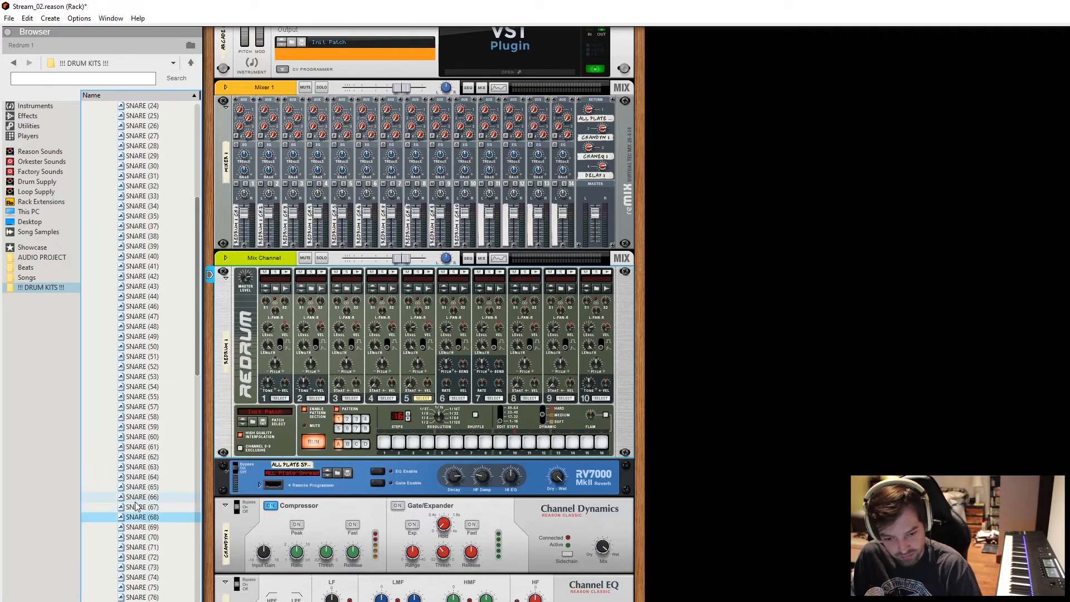
key(Down)
key(Down)
key(Down)
key(Down)
key(Down)
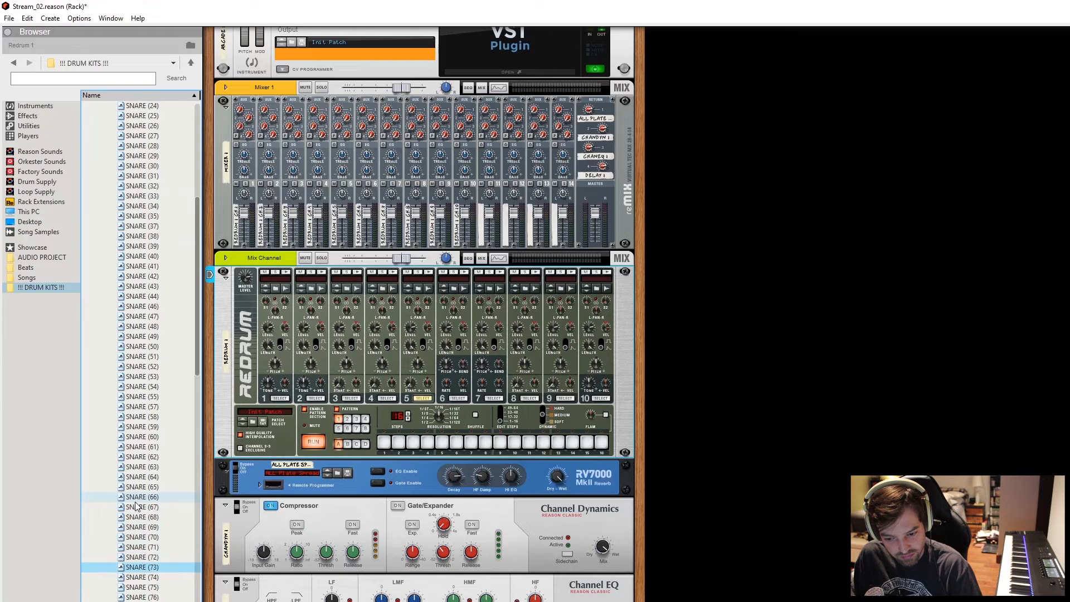
key(Down)
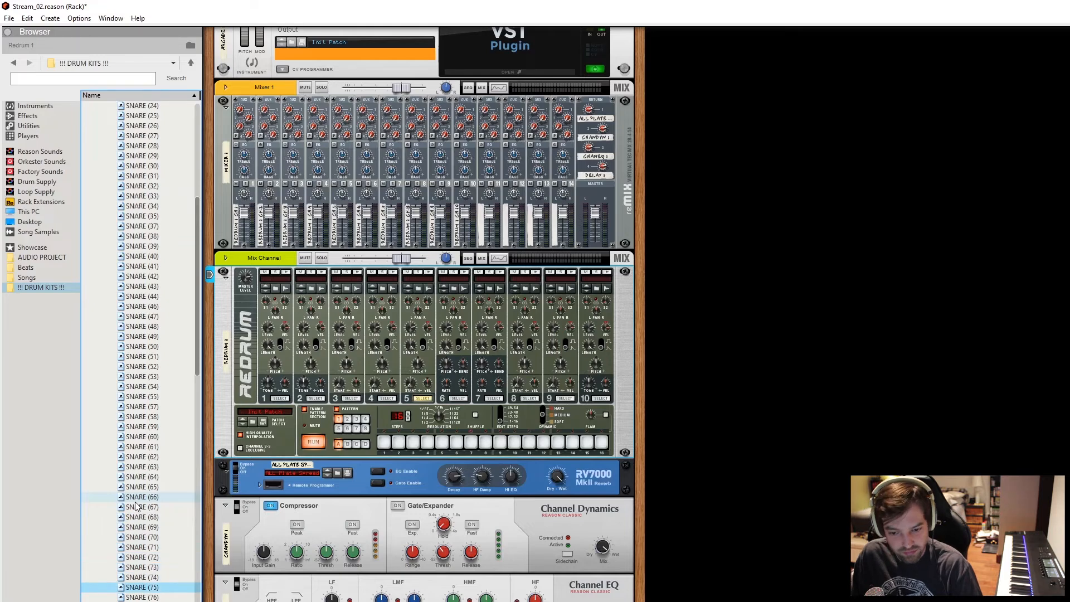
Collapse the Snare folder and open the Snare_Clap Layers folder inside the claps folder.
scroll(136, 230, up, 9)
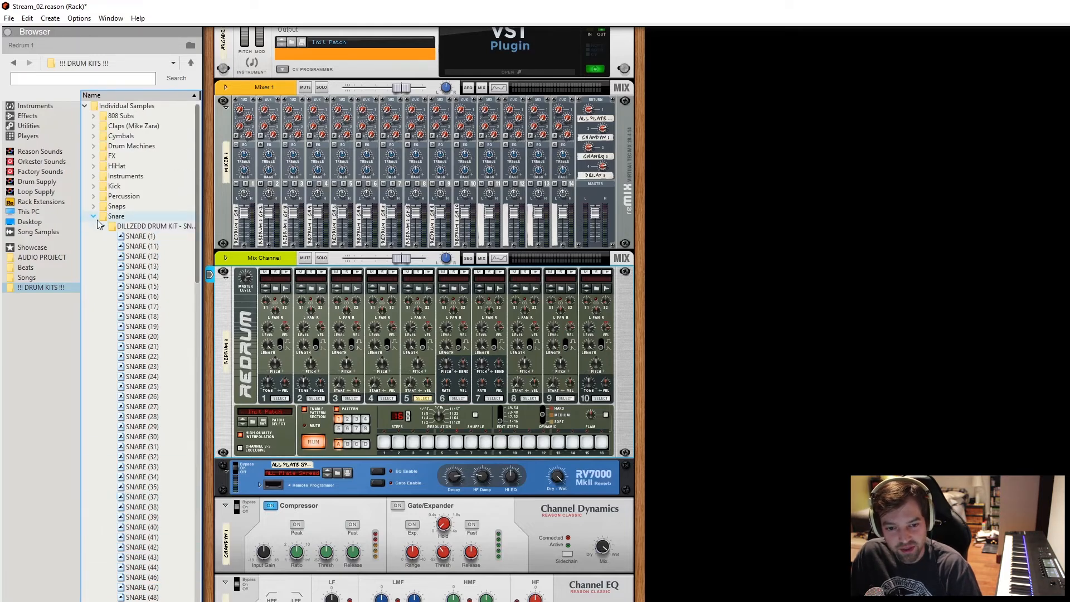
click(93, 217)
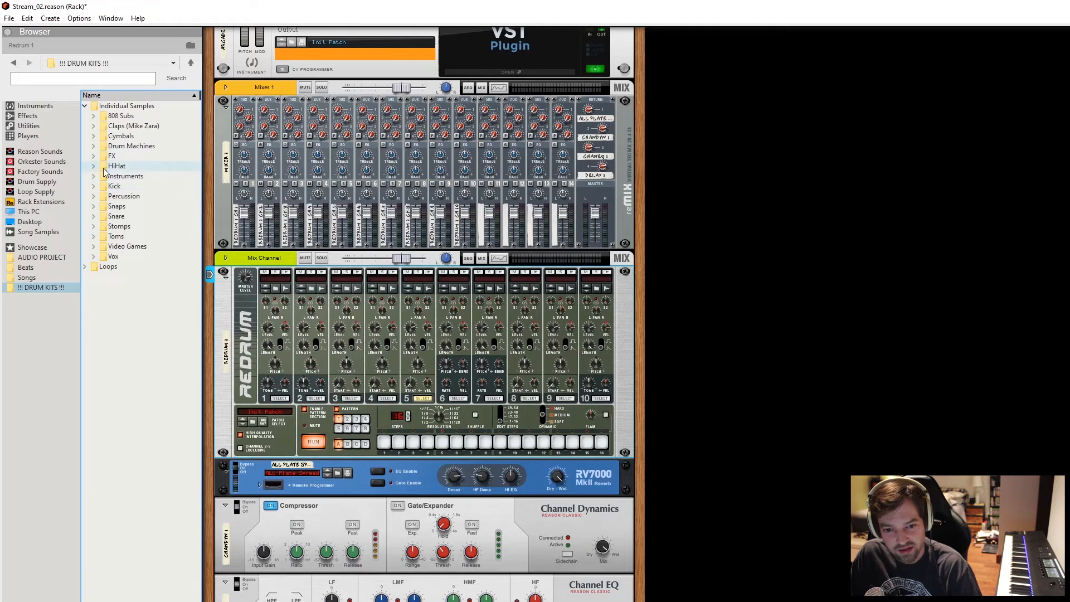
click(94, 127)
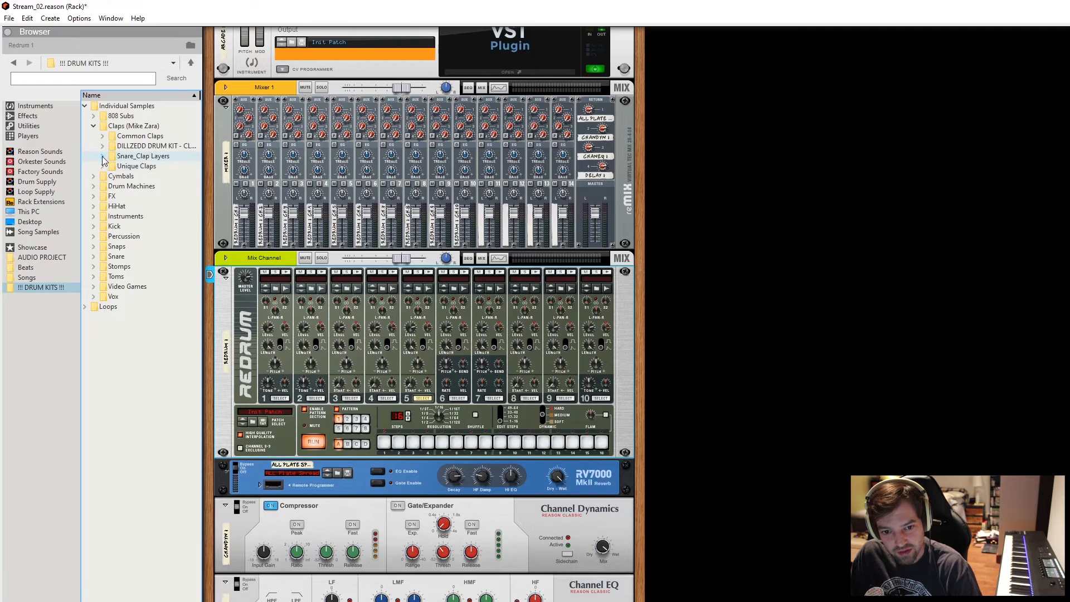
click(103, 158)
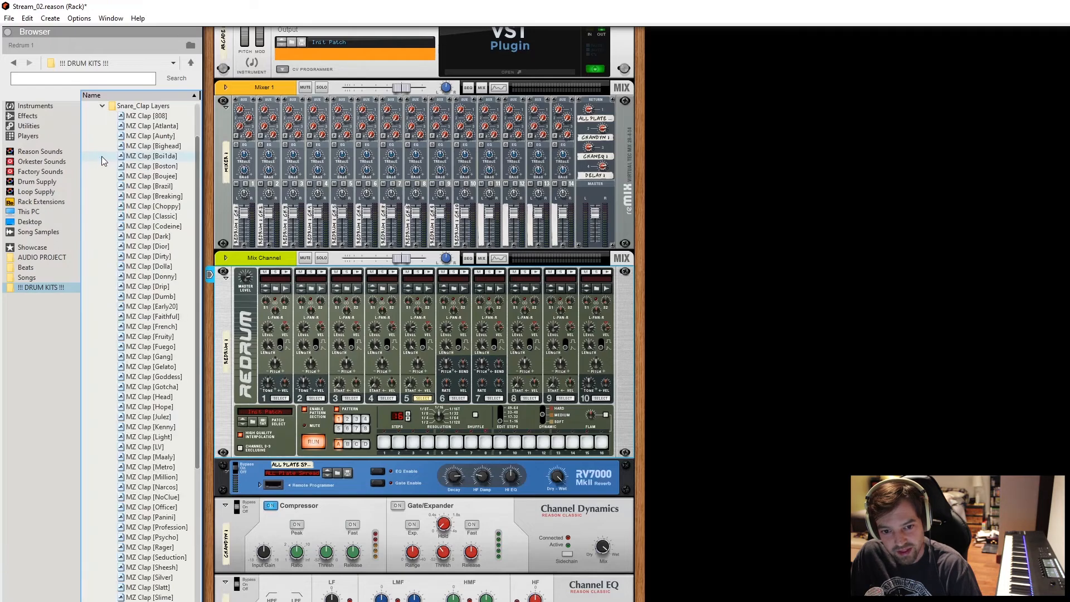
Audition the Snare_Clap Layers samples one after another from MZ Clap [Brazil] to MZ Clap [Head] over the track.
click(133, 187)
key(Down)
key(Down)
key(Down)
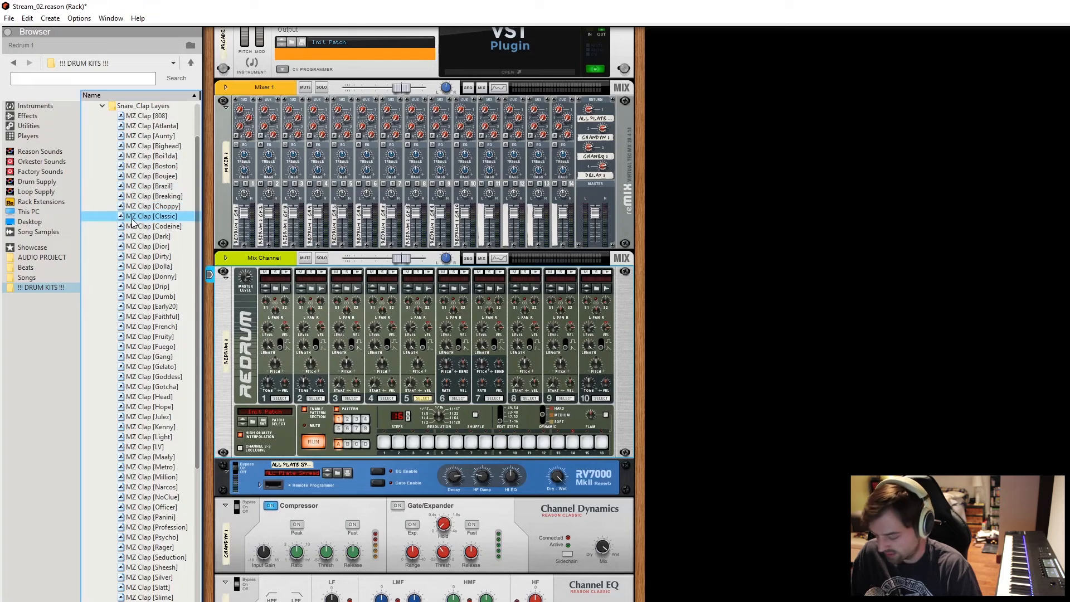
key(Down)
key(Down)
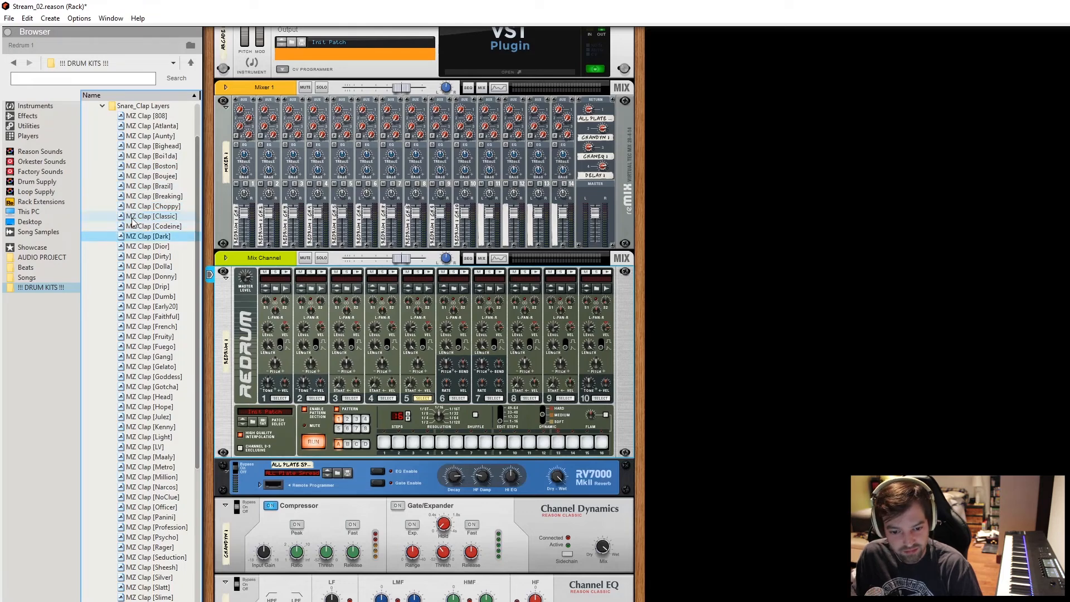
key(Down)
key(Down)
key(Down)
key(Down)
key(Down)
key(Down)
key(Down)
key(Down)
key(Down)
key(Down)
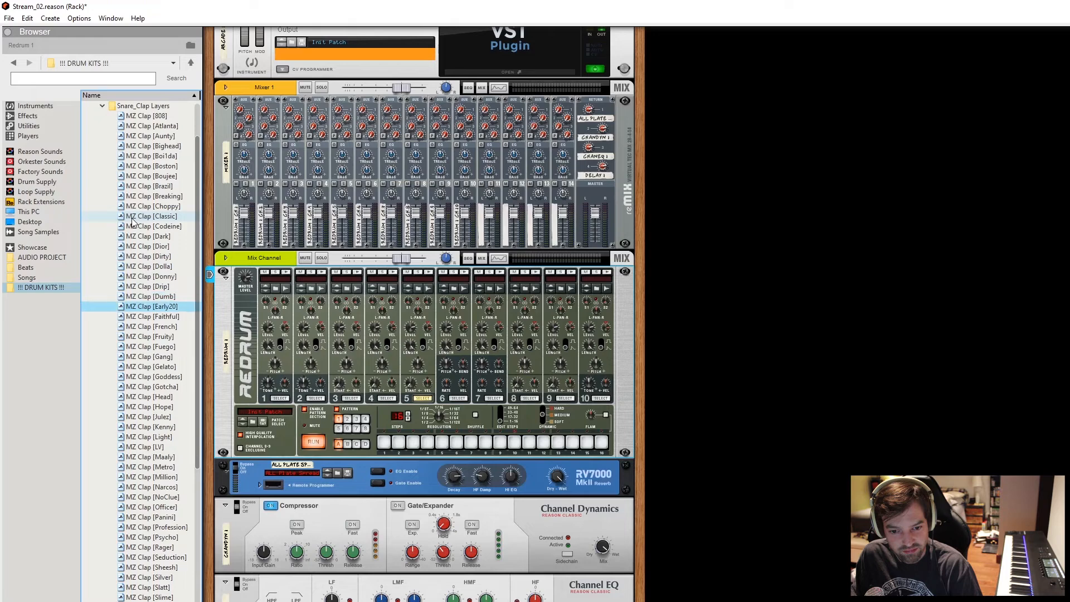
key(Down)
key(Down)
key(Down)
key(Down)
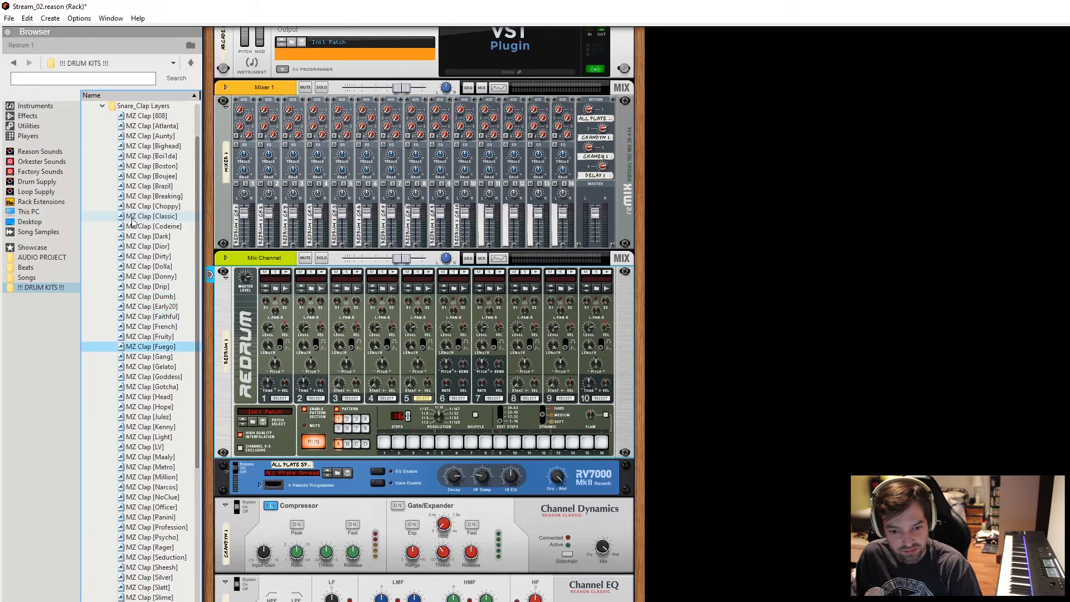
key(Down)
key(Down)
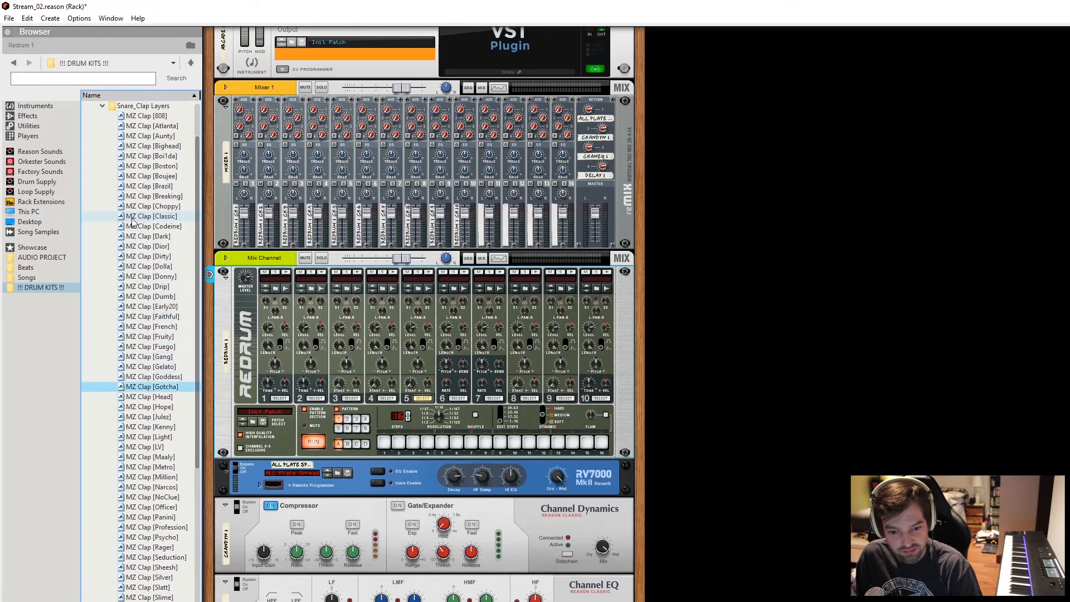
Open the DILLZEDD DRUM KIT folder inside the claps folder and audition CLAP (8) and CLAP (5).
scroll(117, 117, up, 2)
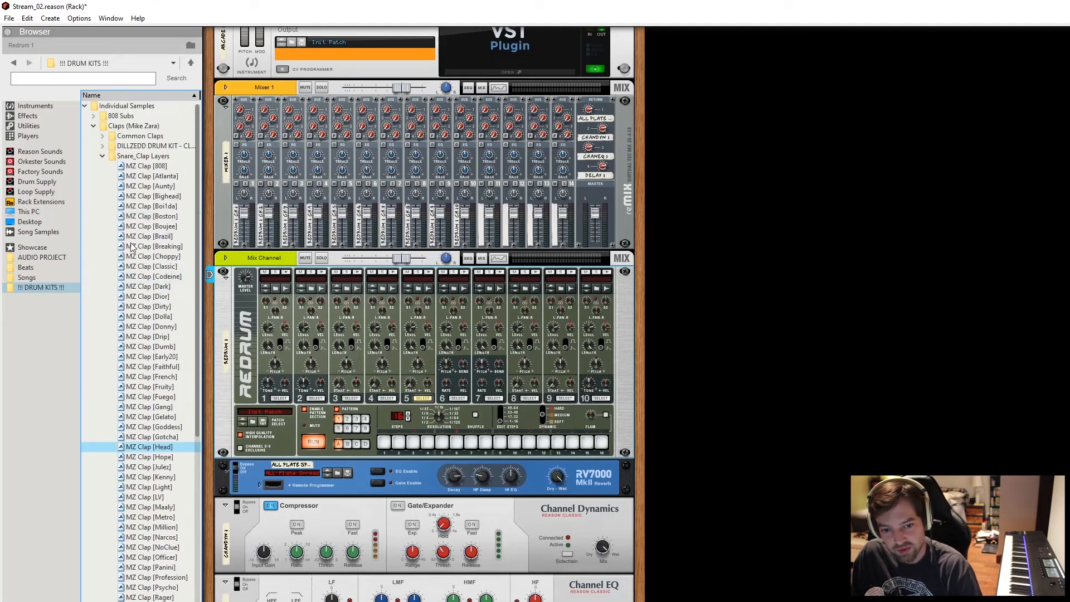
click(104, 146)
click(119, 146)
click(134, 187)
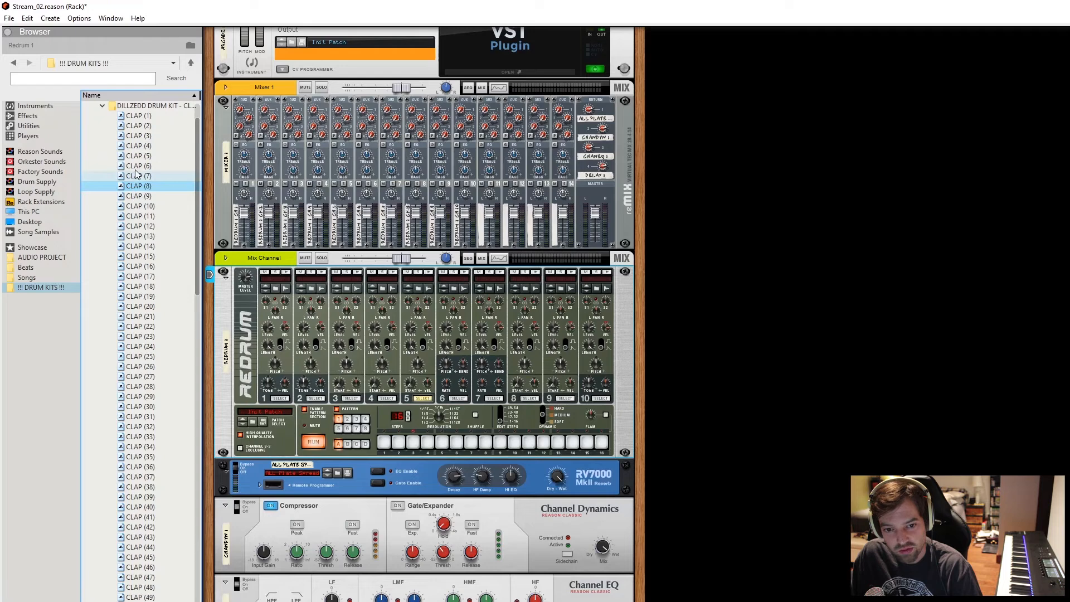
click(143, 157)
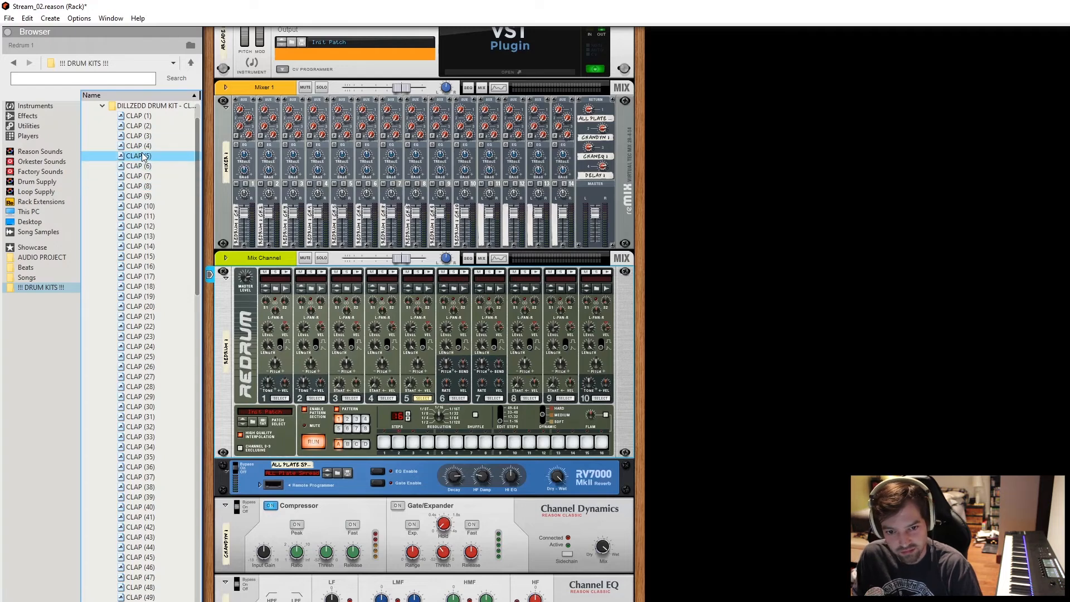
Audition the claps between CLAP (2) and CLAP (6) over the track, ending on CLAP (4).
key(Up)
key(Up)
key(Up)
key(Down)
key(Down)
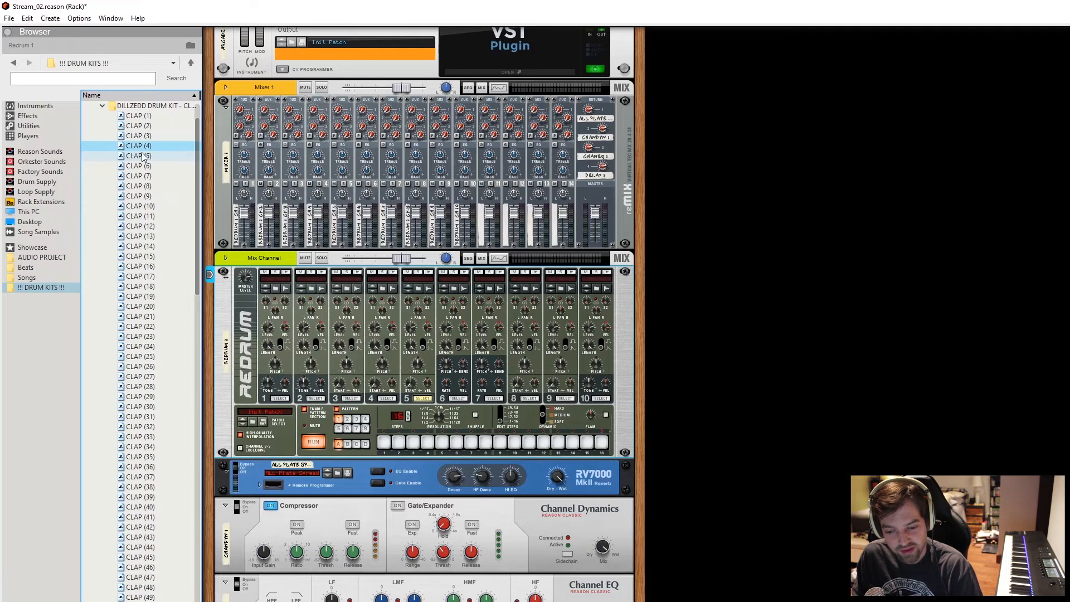
key(Down)
key(Down)
key(Up)
key(Up)
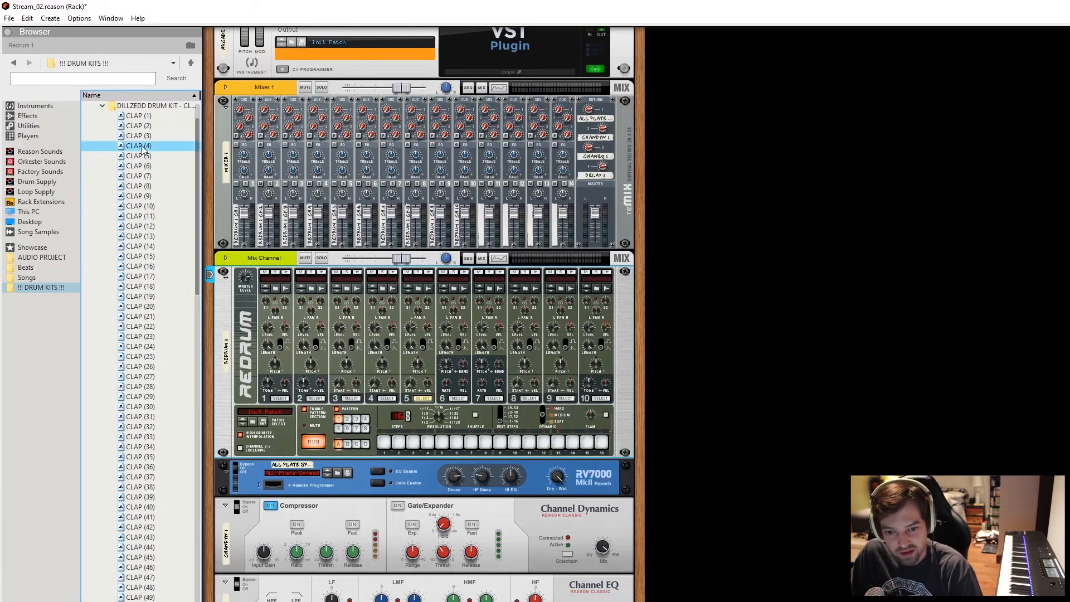
Load CLAP (4) into drum channel 2 of Redrum 1.
drag(140, 148, 268, 285)
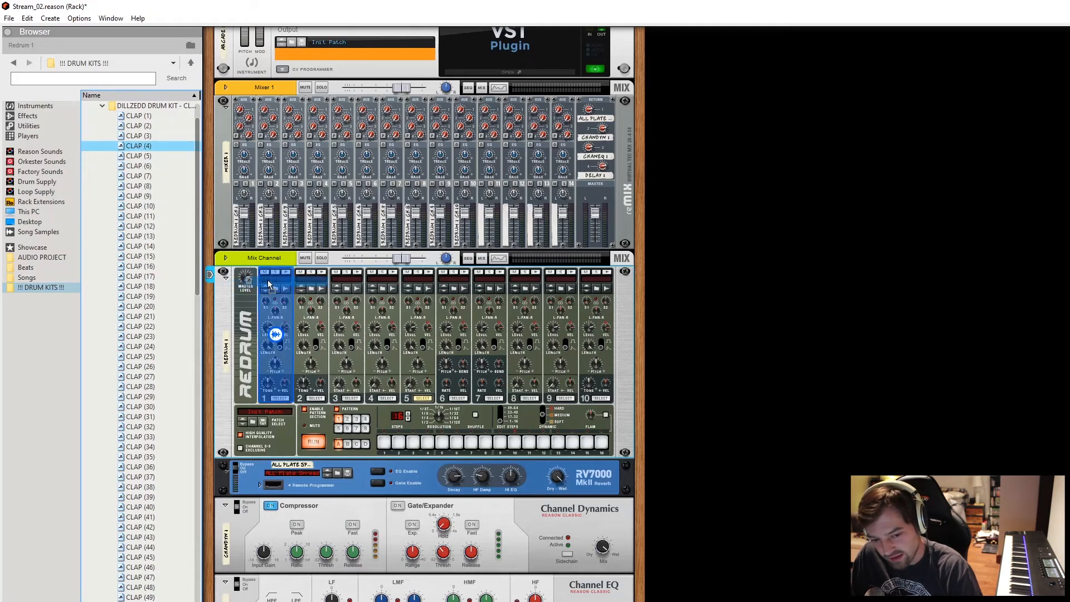
drag(268, 285, 298, 284)
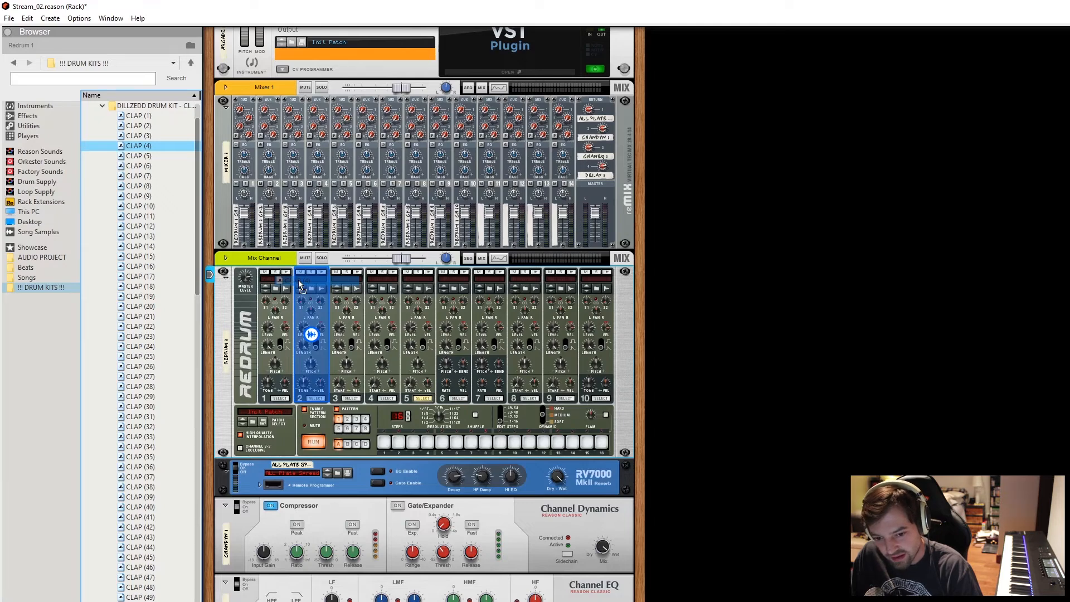
drag(299, 285, 300, 284)
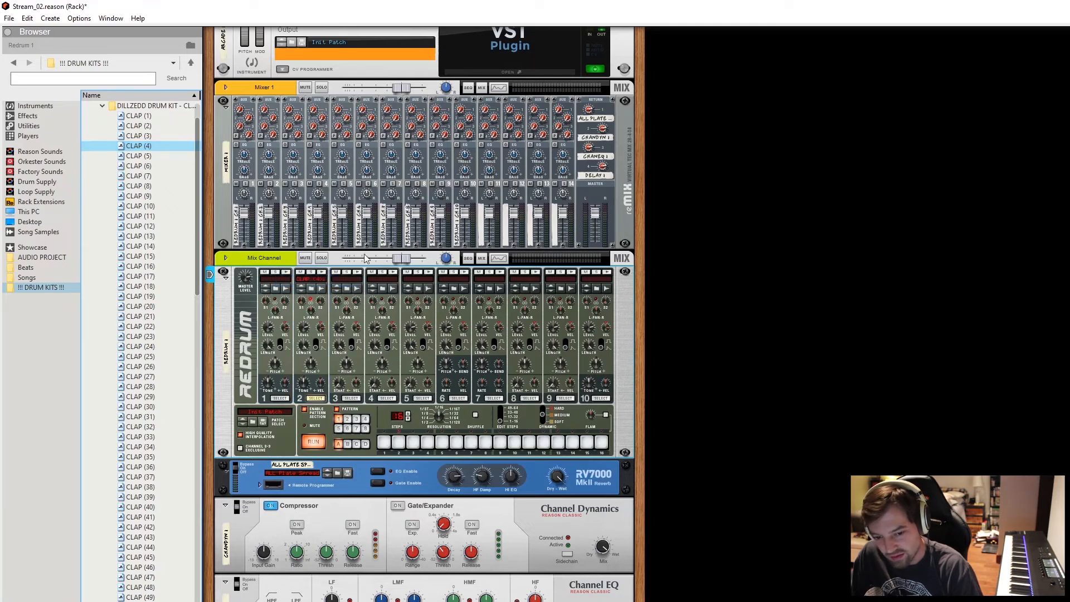
Trigger Redrum's drum 2 repeatedly to check the sound of the loaded clap.
click(325, 272)
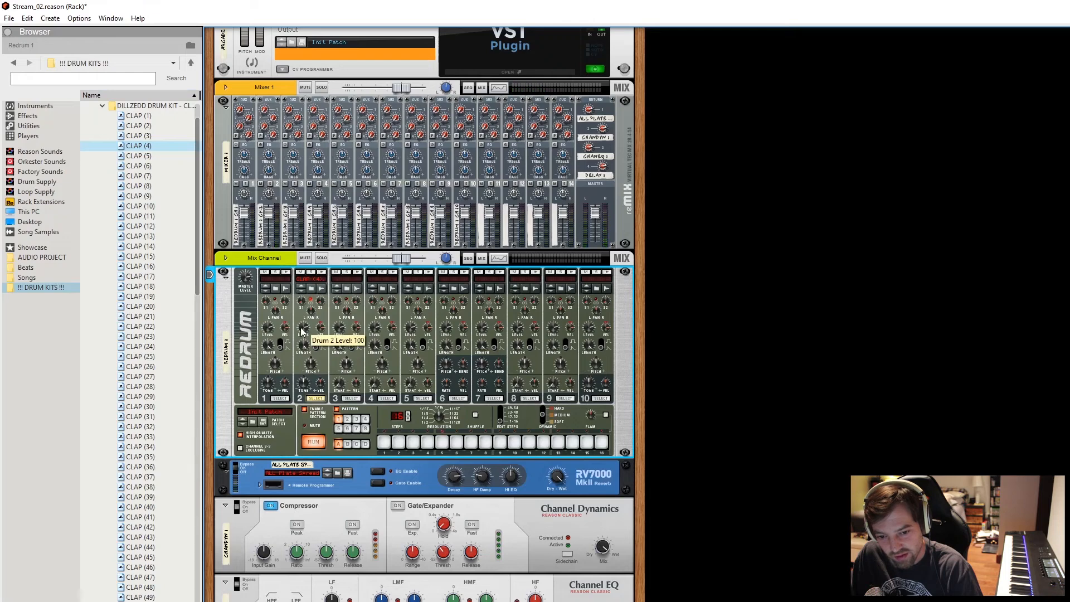
click(322, 272)
click(322, 271)
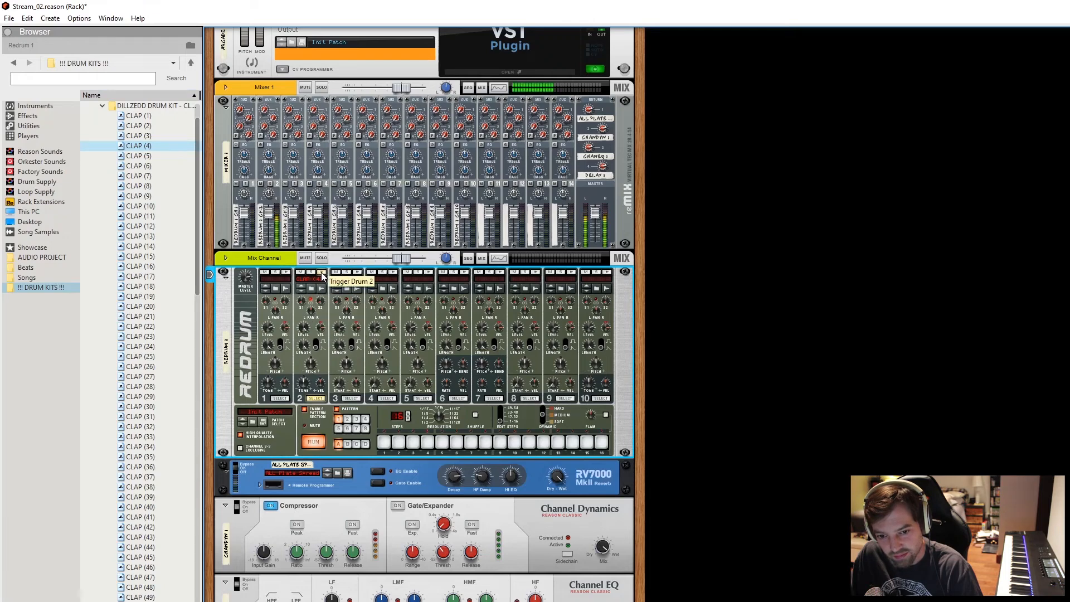
click(321, 272)
click(321, 272)
click(321, 272)
click(323, 272)
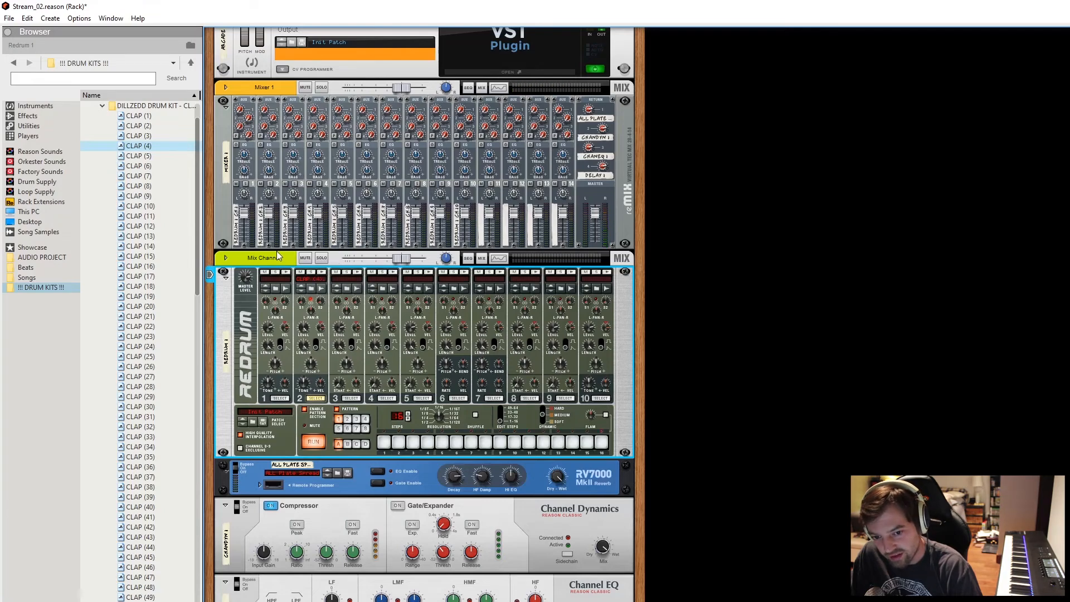
Examine the Redrum-to-mixer cabling on the back of the rack, return to the front and trigger drum 2 again.
key(Tab)
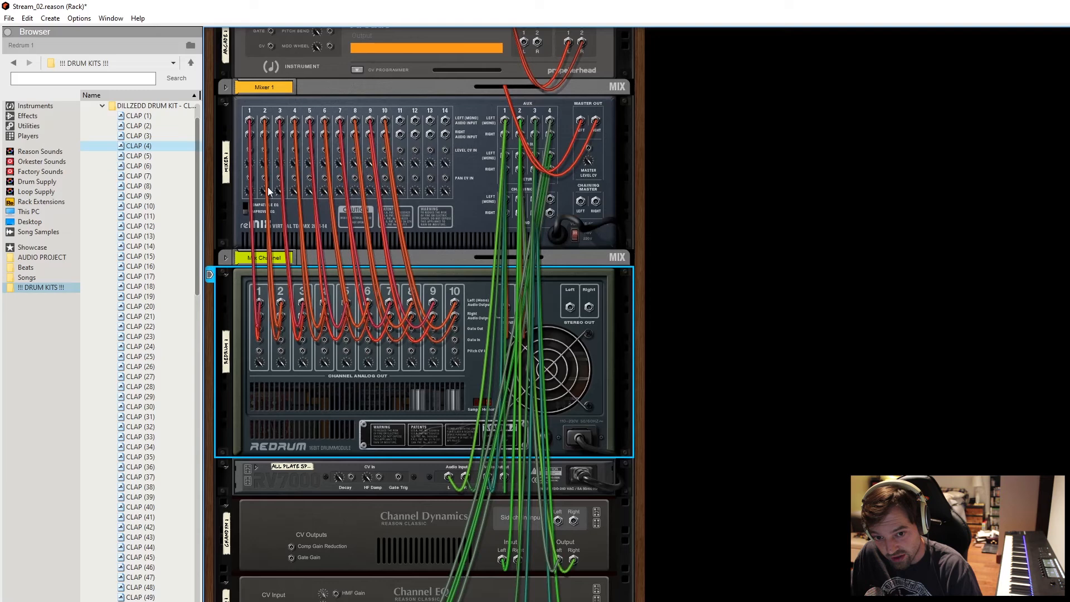
key(Tab)
click(321, 273)
click(321, 273)
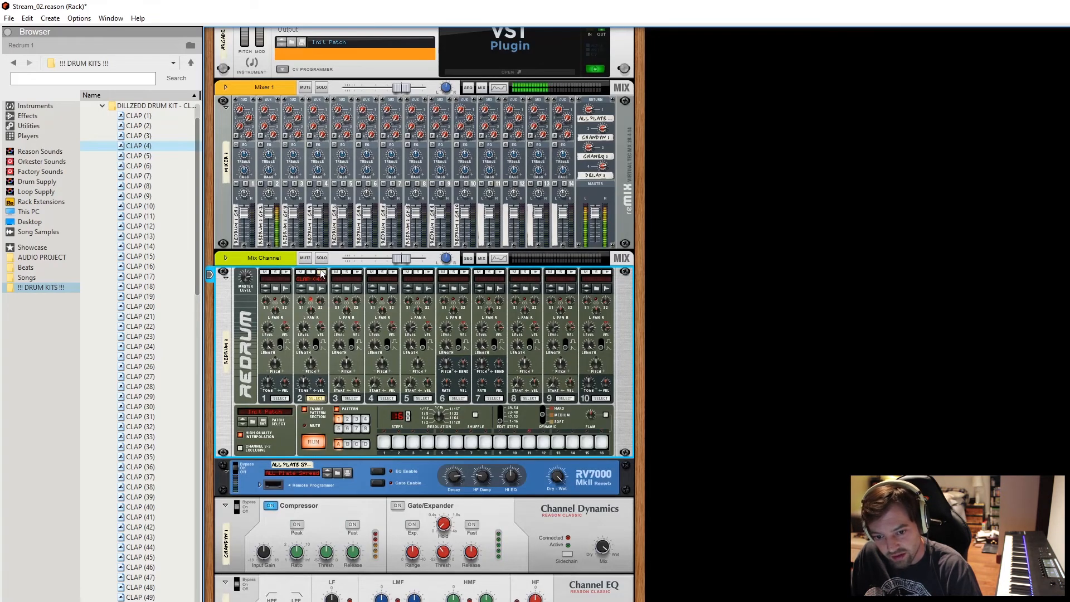
key(Up)
click(322, 273)
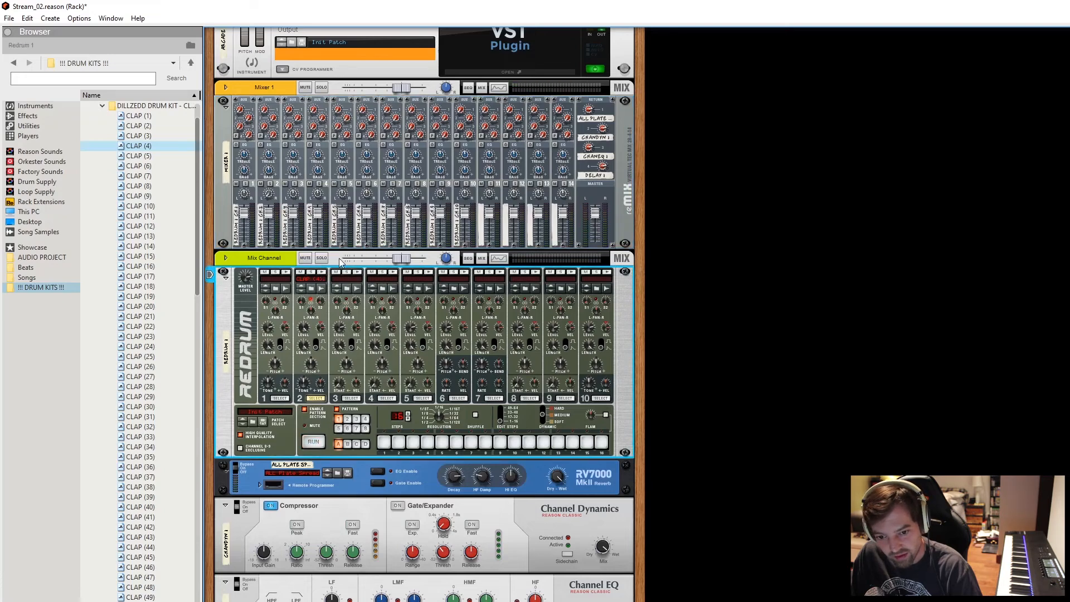
click(322, 273)
Adjust the bass of mixer channel 2 and switch on that channel's EQ.
click(267, 180)
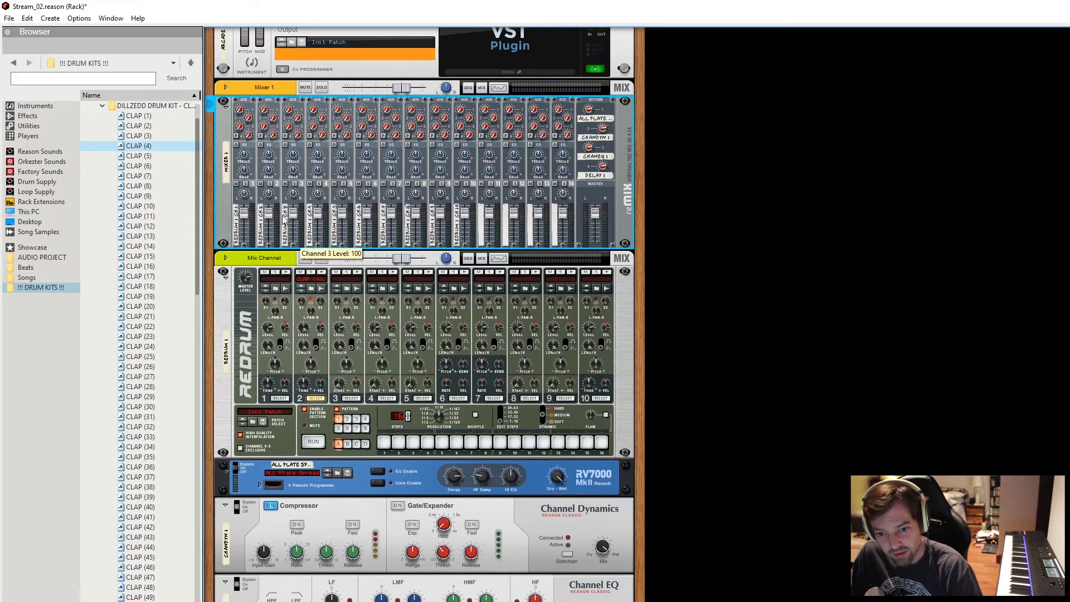
drag(268, 172, 269, 157)
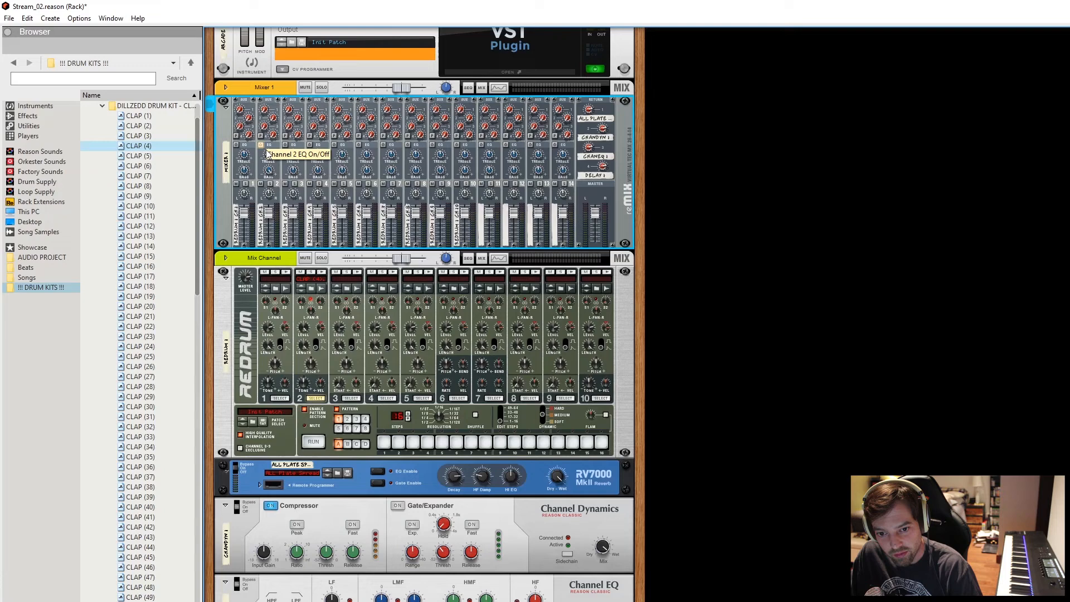
click(260, 146)
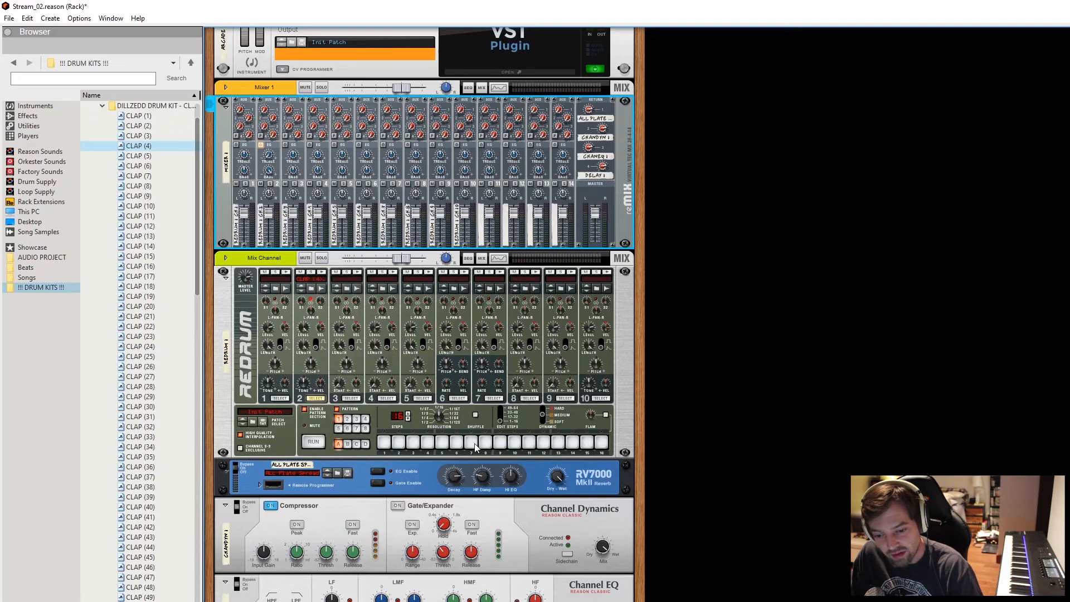
Program drum 2 hits on steps 5 and 13 and run the Redrum pattern to hear the clap.
click(441, 443)
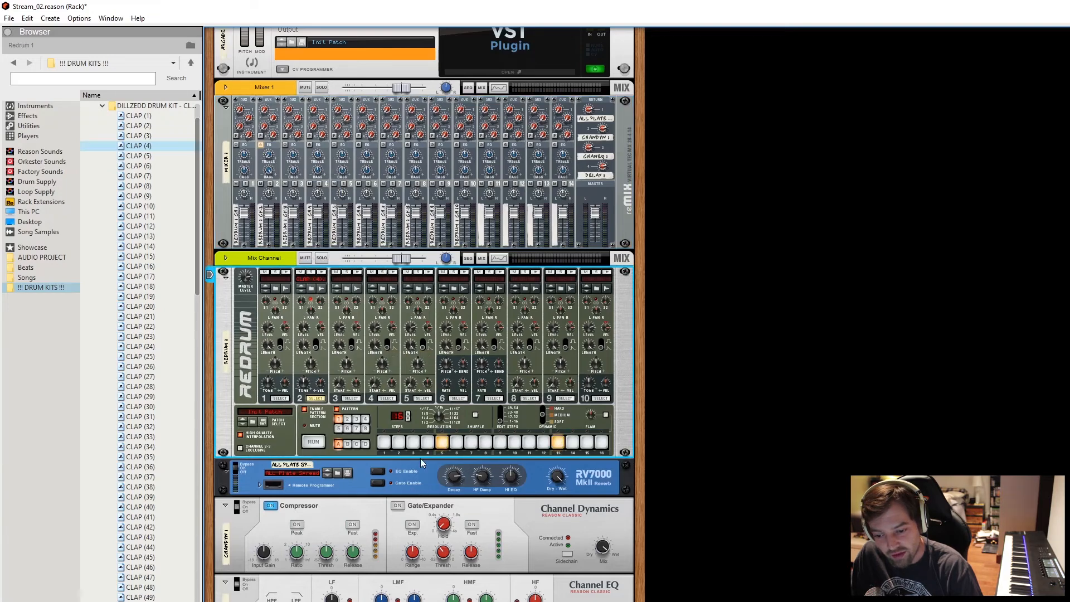
click(311, 443)
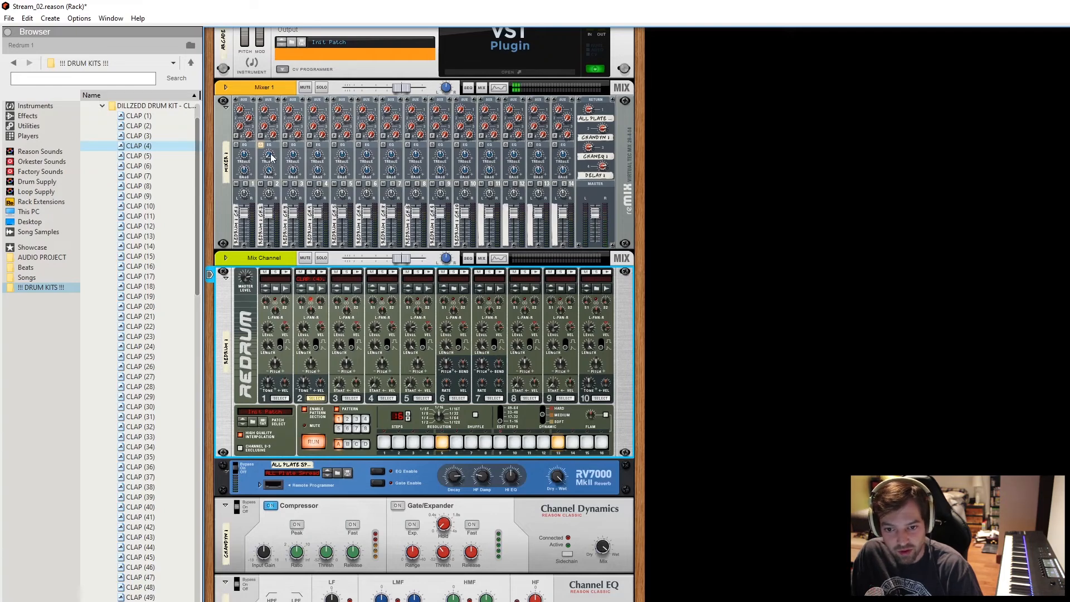
click(275, 178)
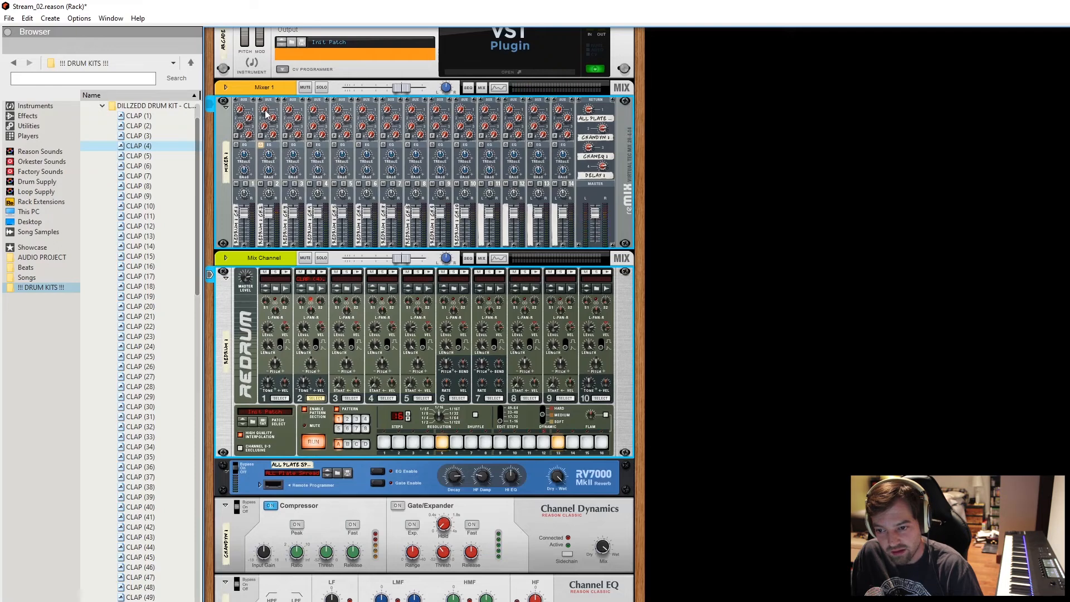
click(443, 442)
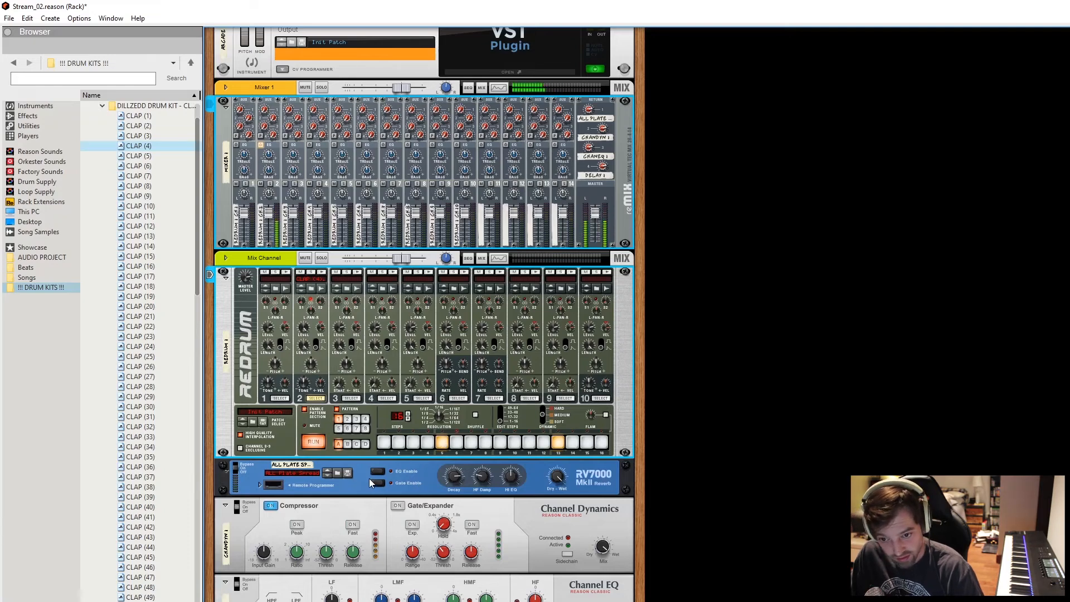
key(space)
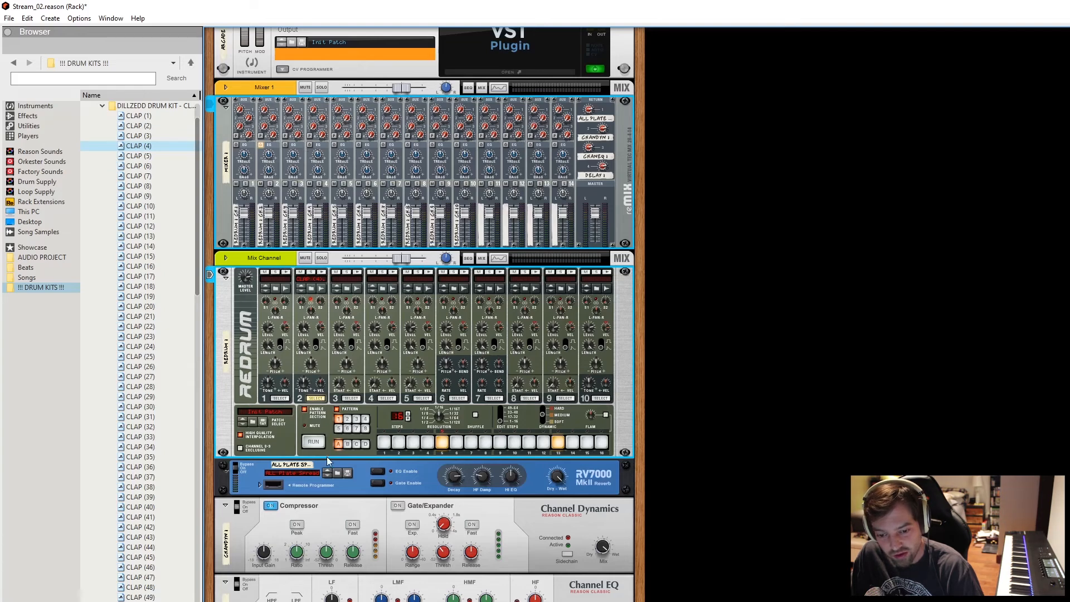
click(314, 443)
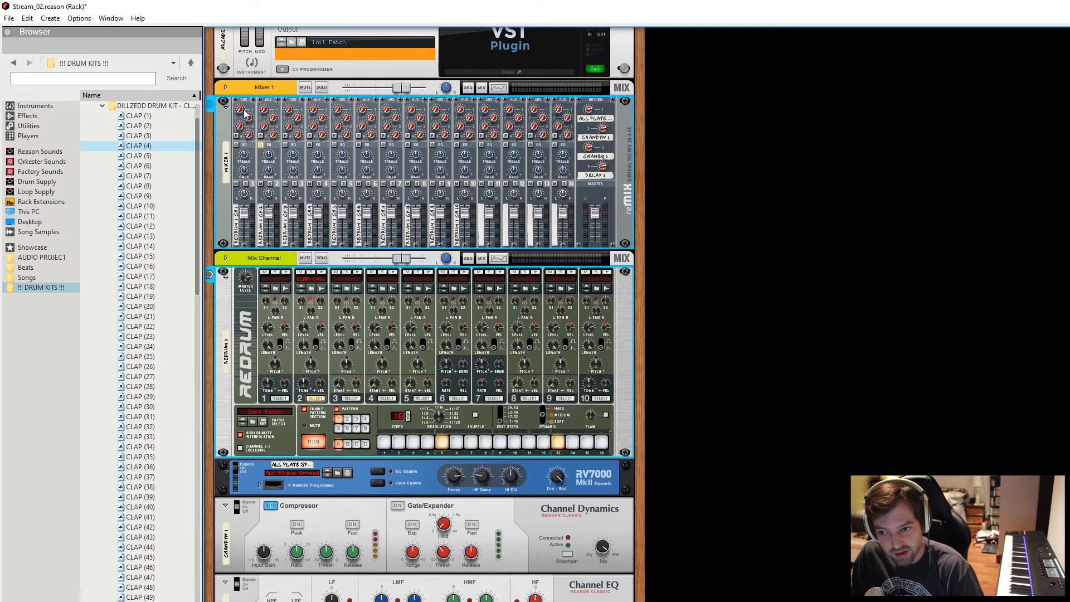
Set the Aux 1 send of mixer channel 2 to 83 to feed the clap into the reverb.
drag(241, 112, 245, 87)
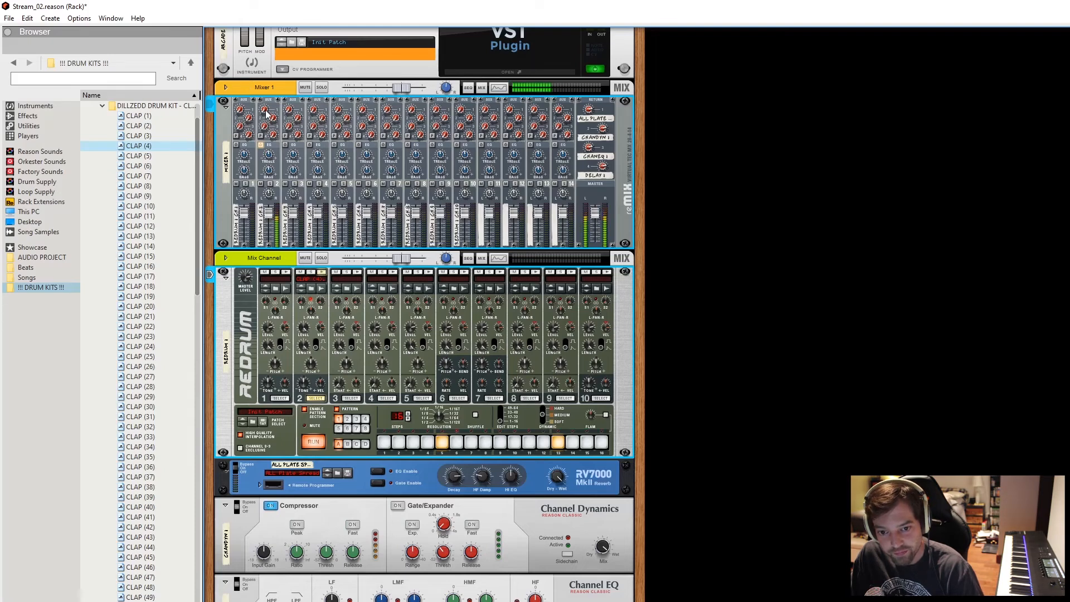
drag(264, 108, 264, 100)
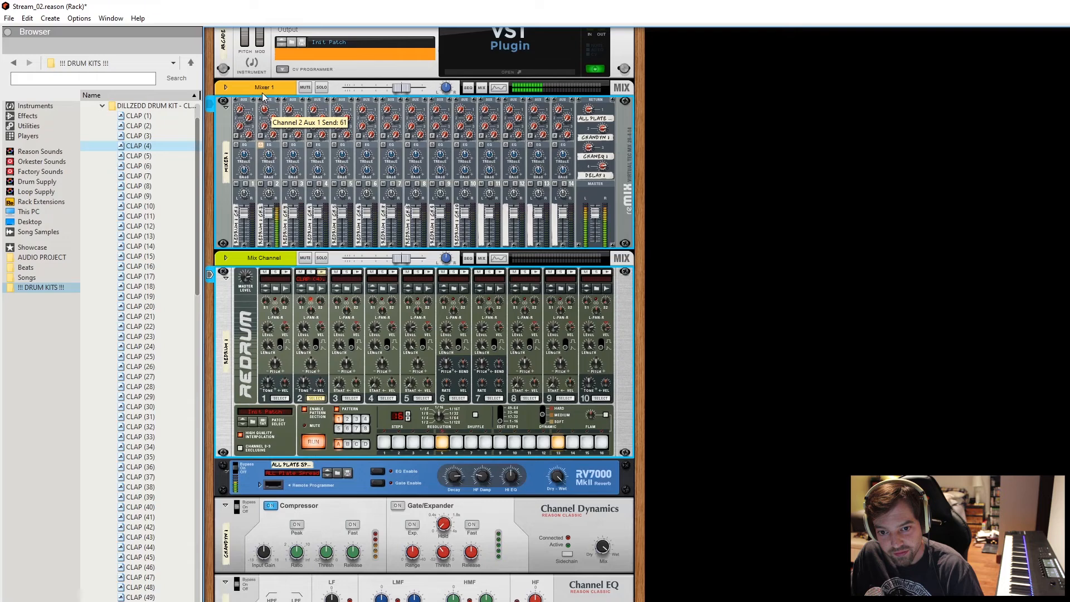
drag(264, 90, 265, 89)
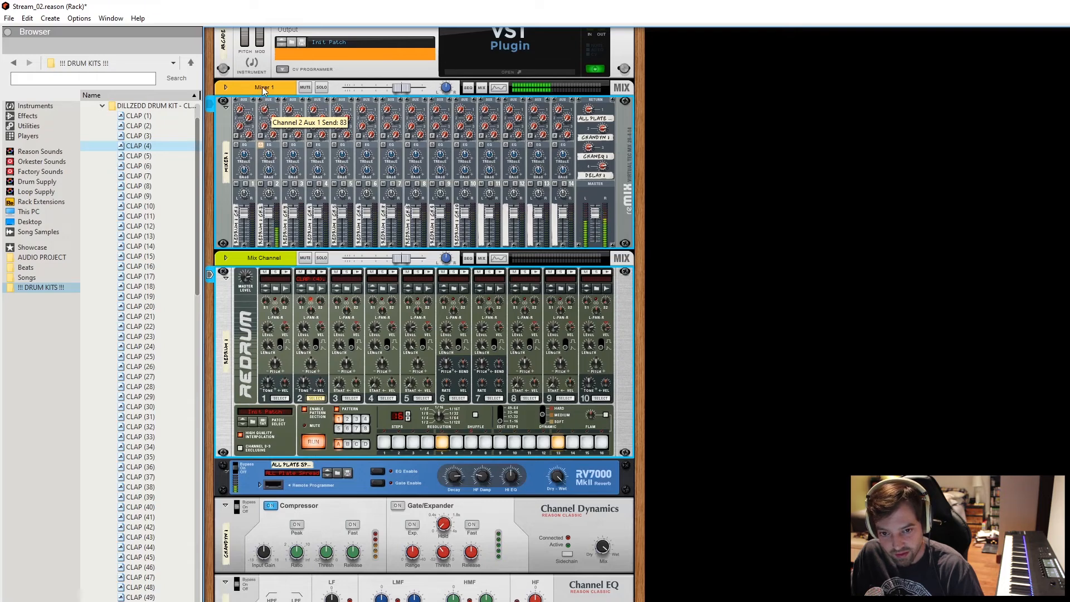
Adjust the dry/wet balance and the decay of the RV7000 reverb while the clap pattern plays.
click(555, 481)
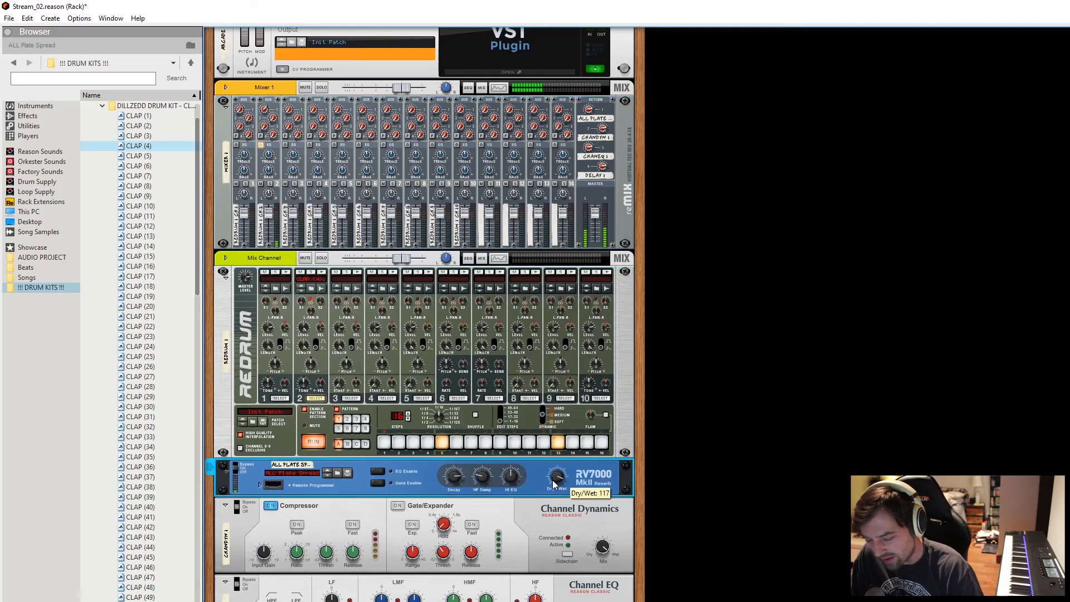
drag(555, 486, 555, 506)
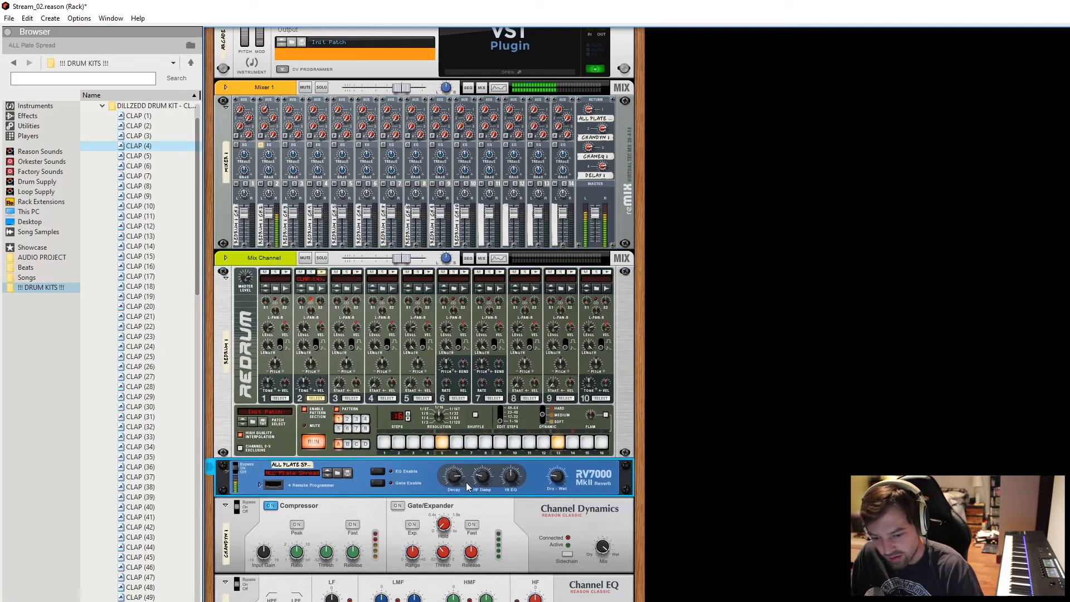
scroll(455, 489, down, 3)
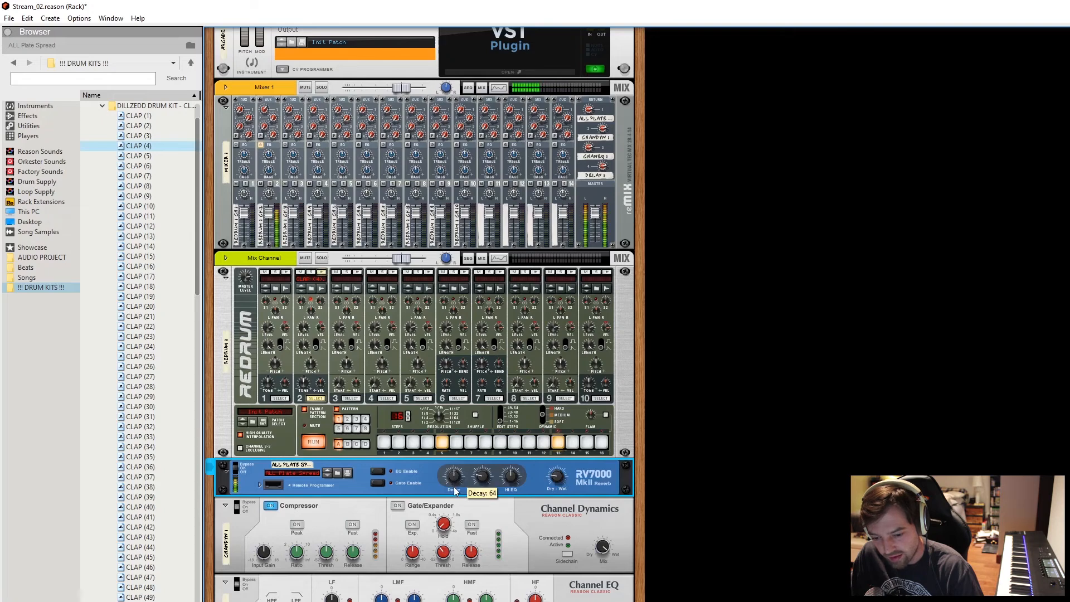
scroll(454, 489, down, 4)
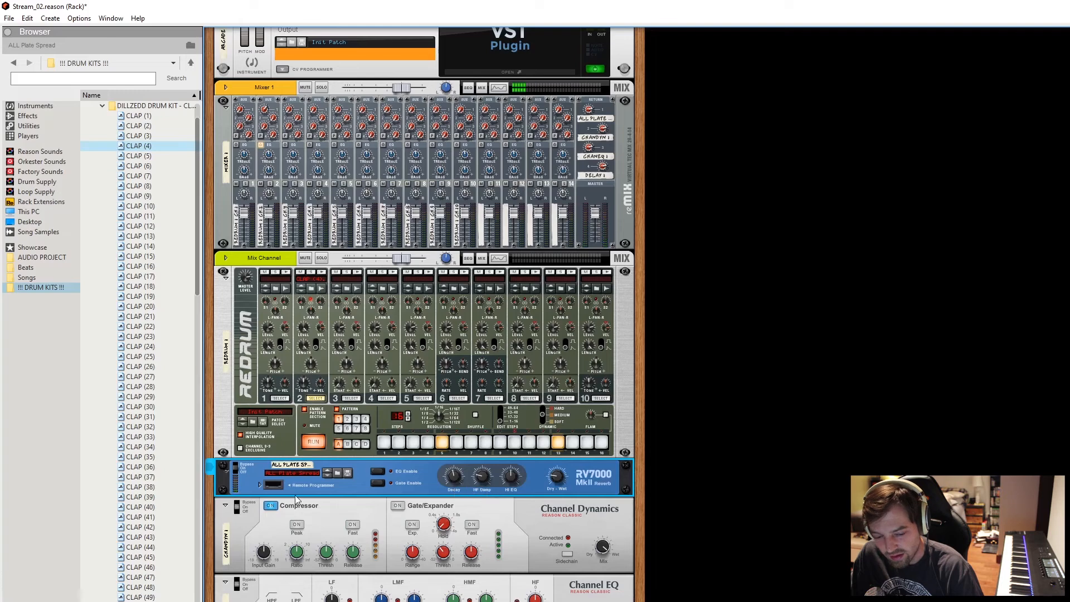
Step through the RV7000 reverb patches while the clap plays and settle on ALL The Church Pulpit.
click(327, 474)
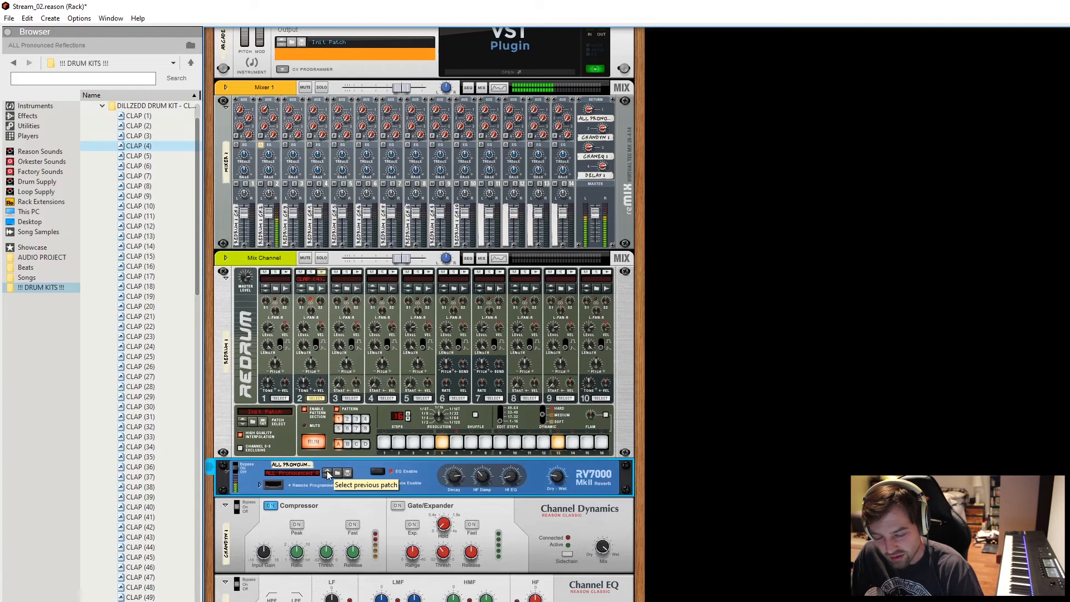
click(327, 476)
click(326, 477)
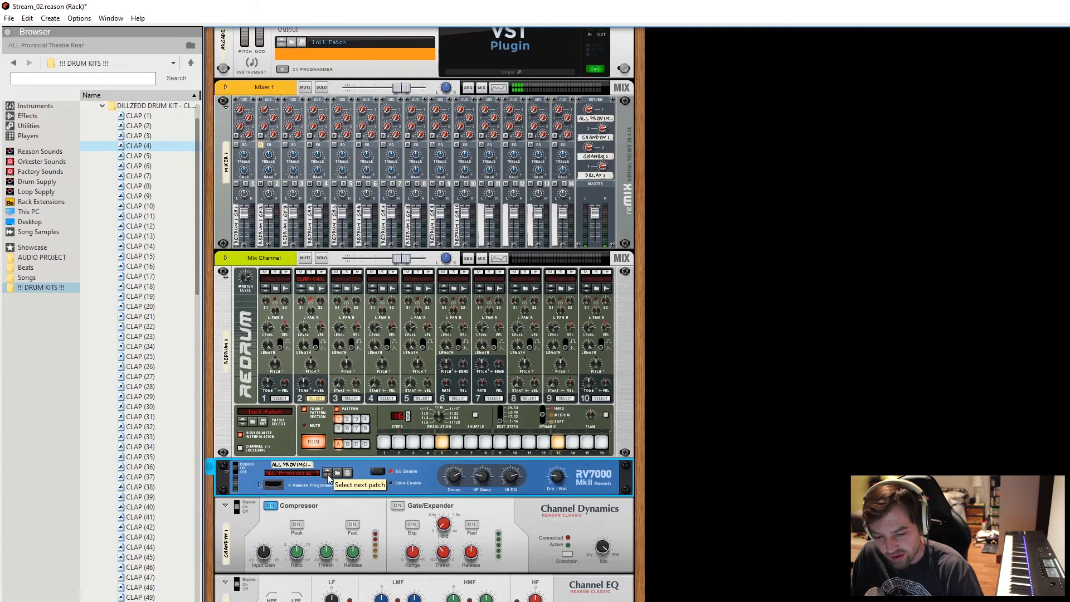
click(328, 478)
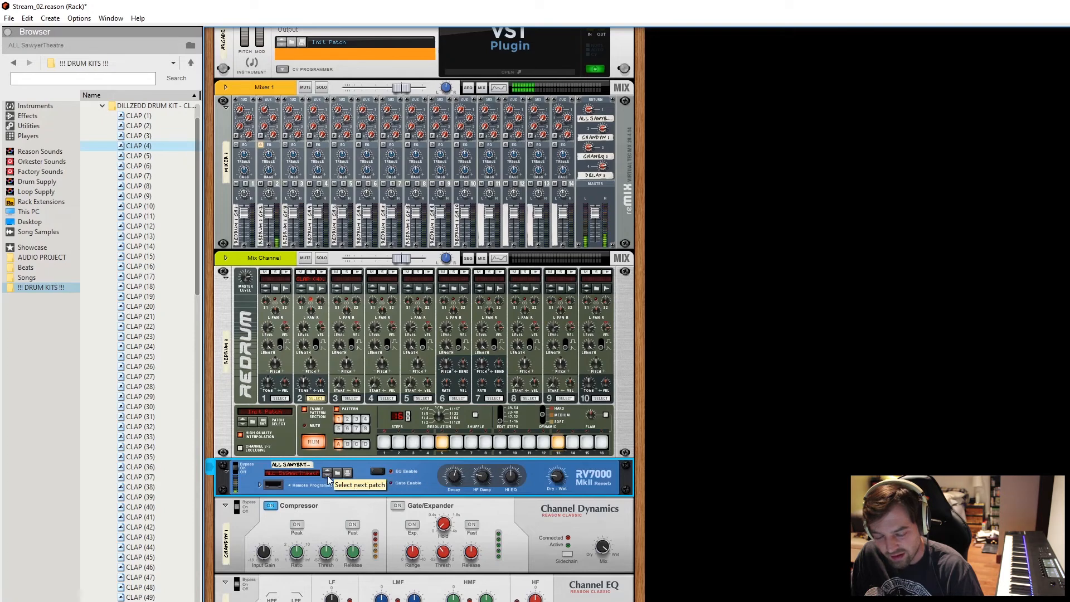
click(328, 478)
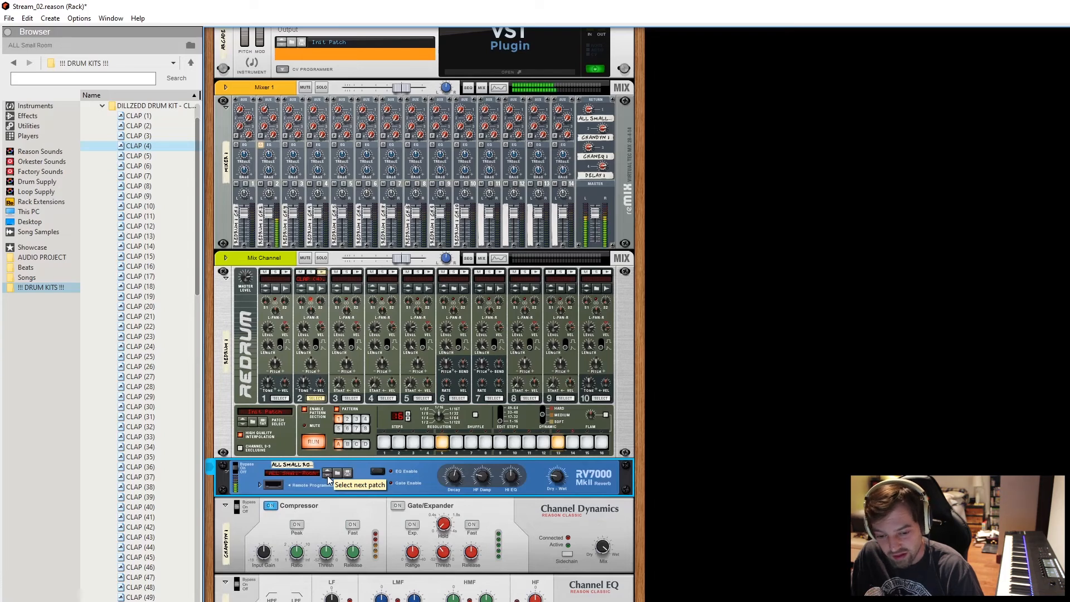
click(328, 478)
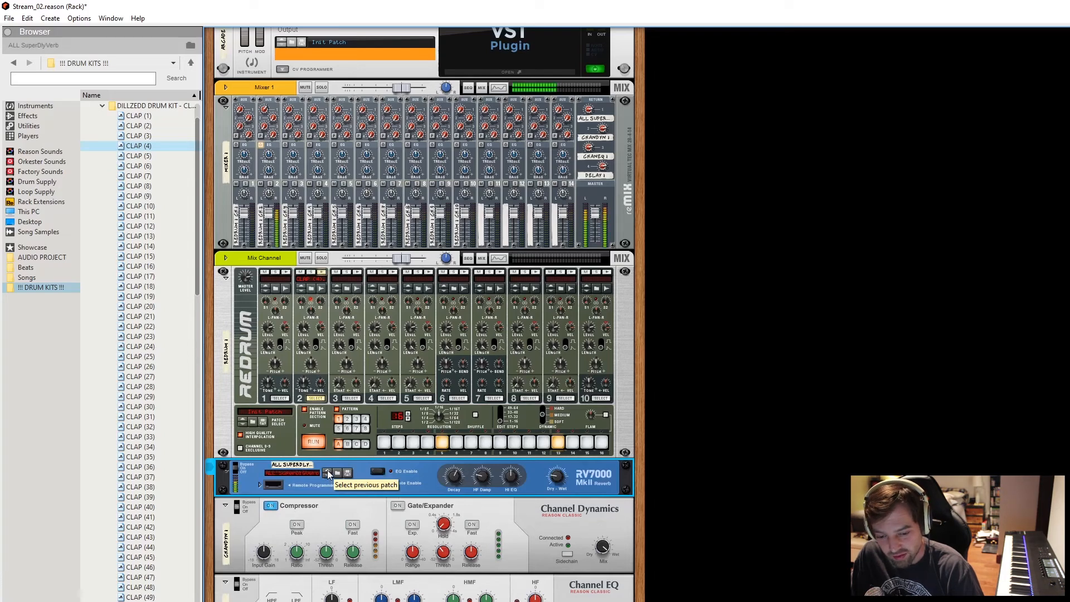
click(328, 478)
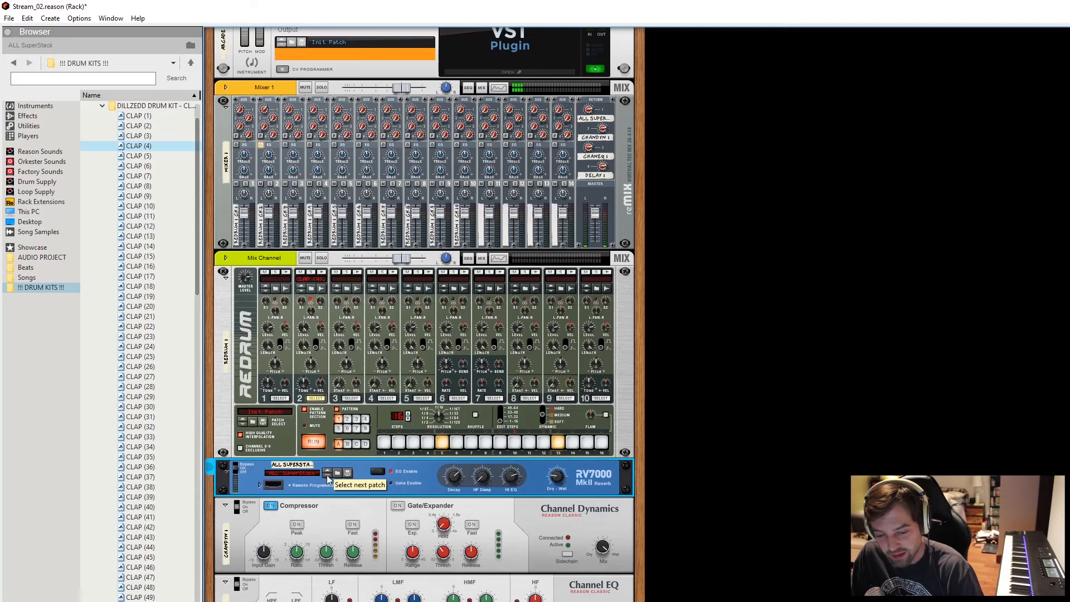
click(328, 478)
click(327, 475)
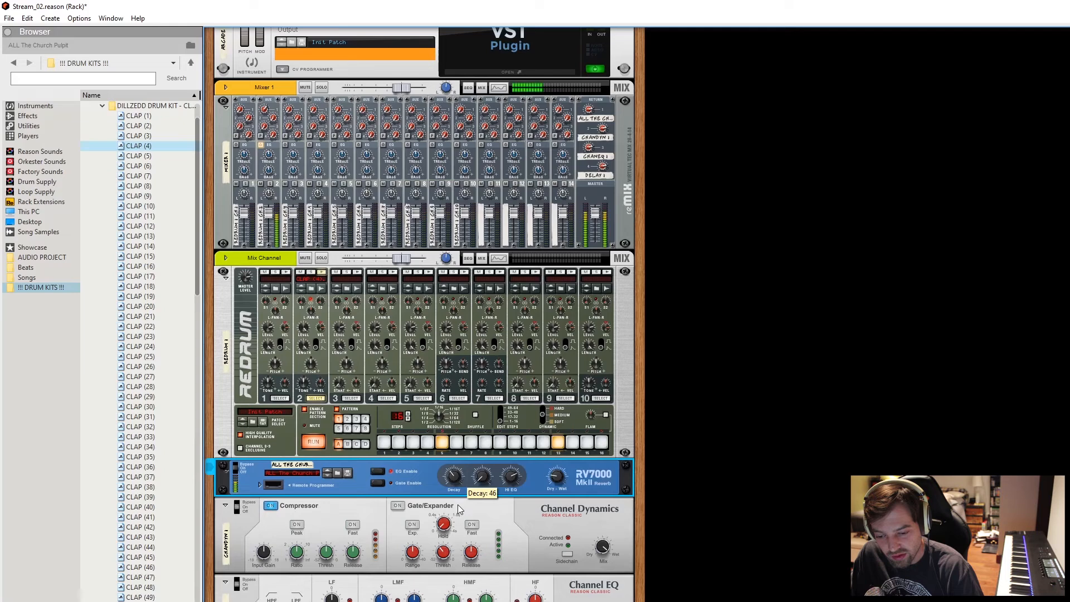
Adjust the RV7000 decay and remove the Redrum drum 2 clap hit from step 5.
drag(509, 477, 456, 478)
drag(457, 481, 457, 484)
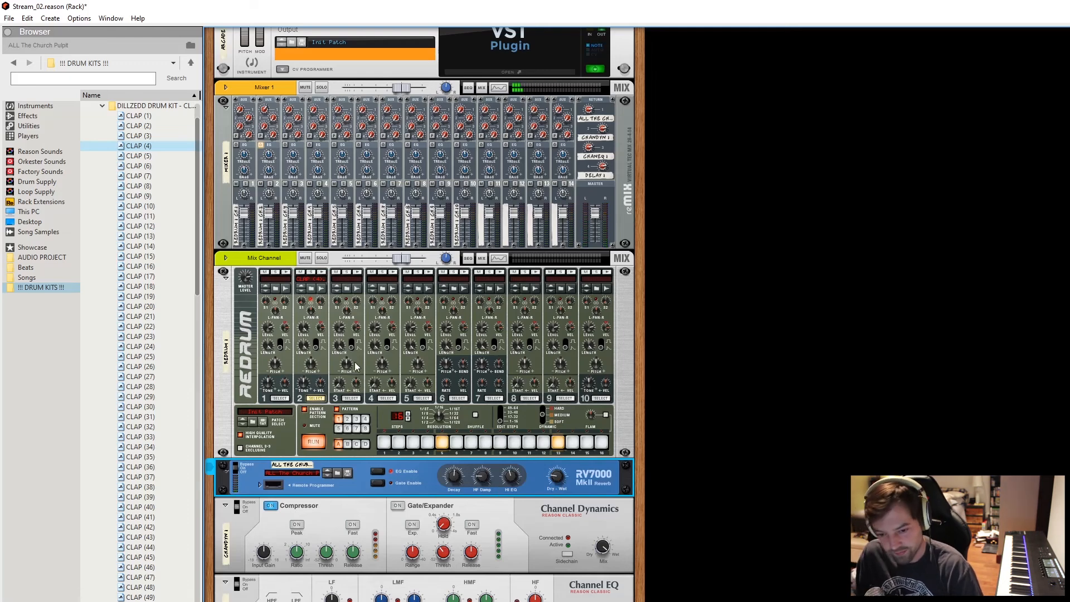
click(442, 442)
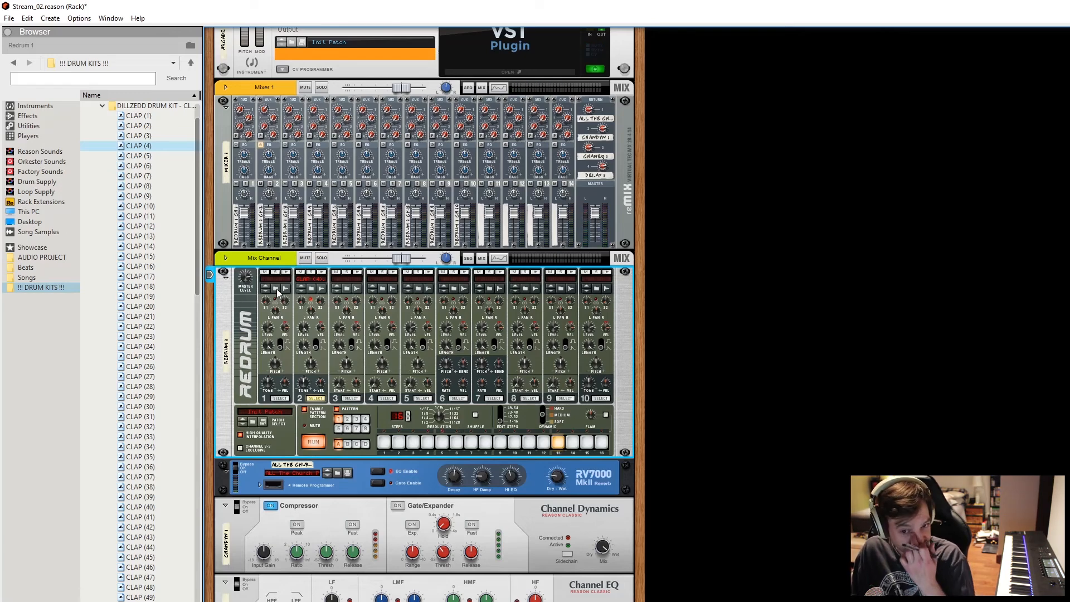
Browse to the Maybach Music kicks and audition the samples around Kick 5_MM for Redrum drum 1.
scroll(146, 270, down, 15)
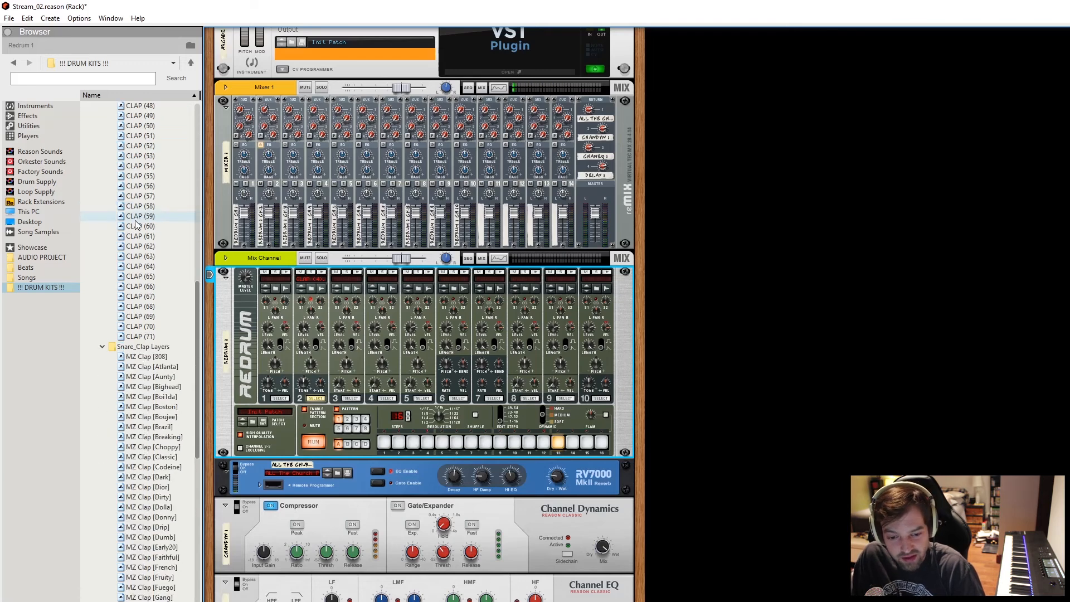
scroll(139, 383, up, 16)
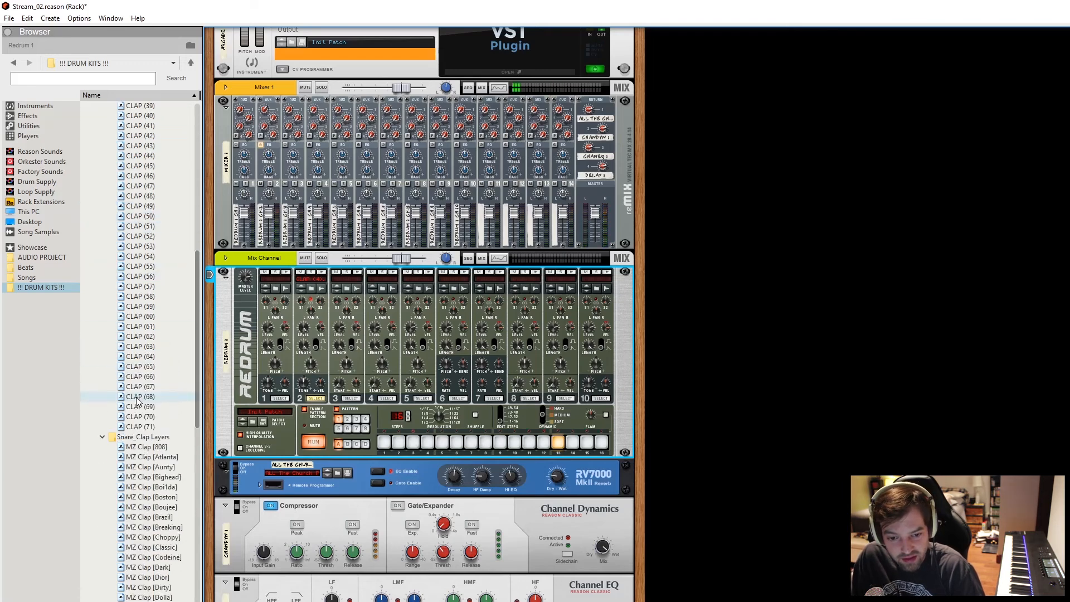
scroll(138, 383, up, 3)
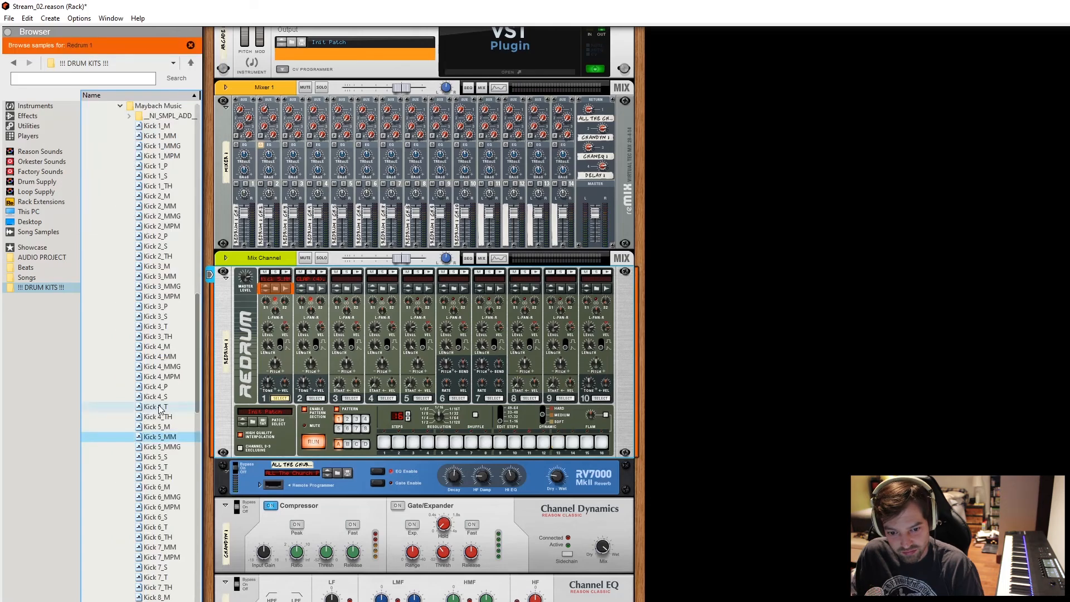
key(Down)
key(Down)
key(Up)
key(Down)
key(Up)
key(Down)
key(Up)
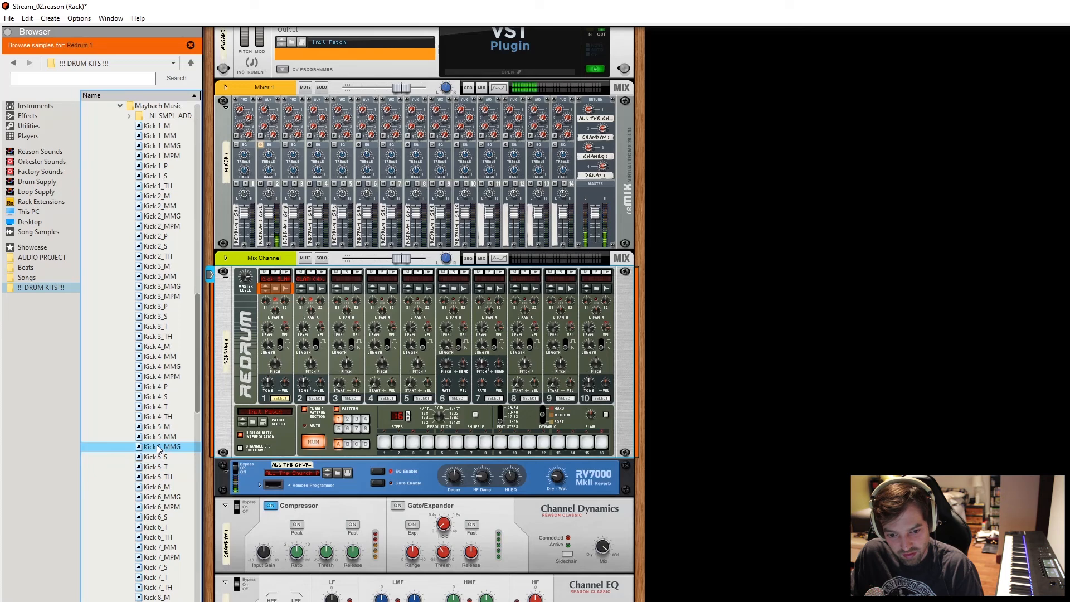
Load the Kick 5_MMG sample into Redrum drum 1.
key(Up)
key(Down)
click(161, 448)
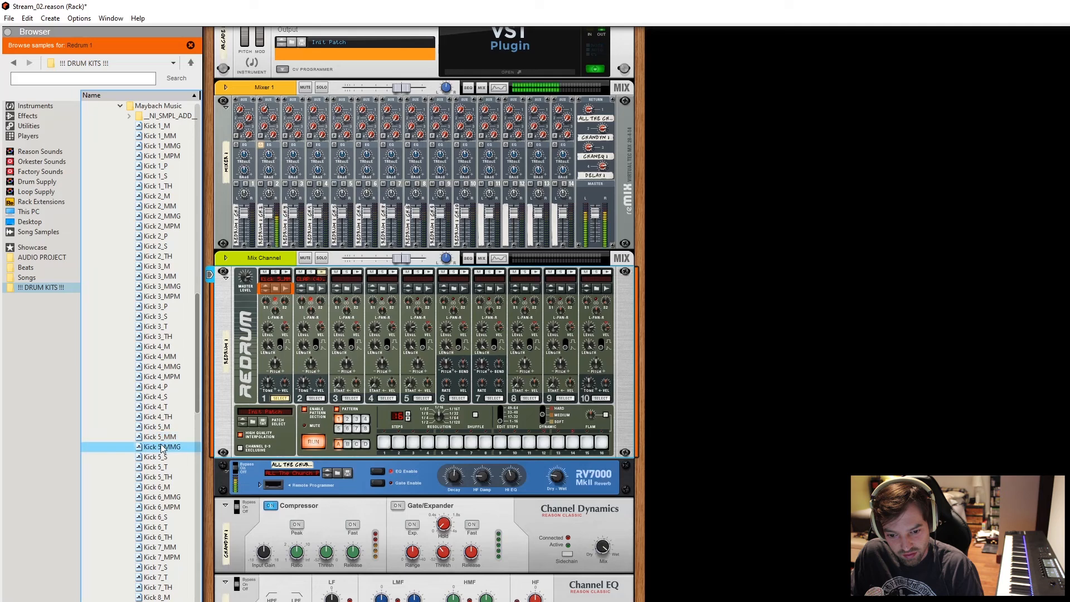
drag(161, 448, 280, 282)
click(286, 274)
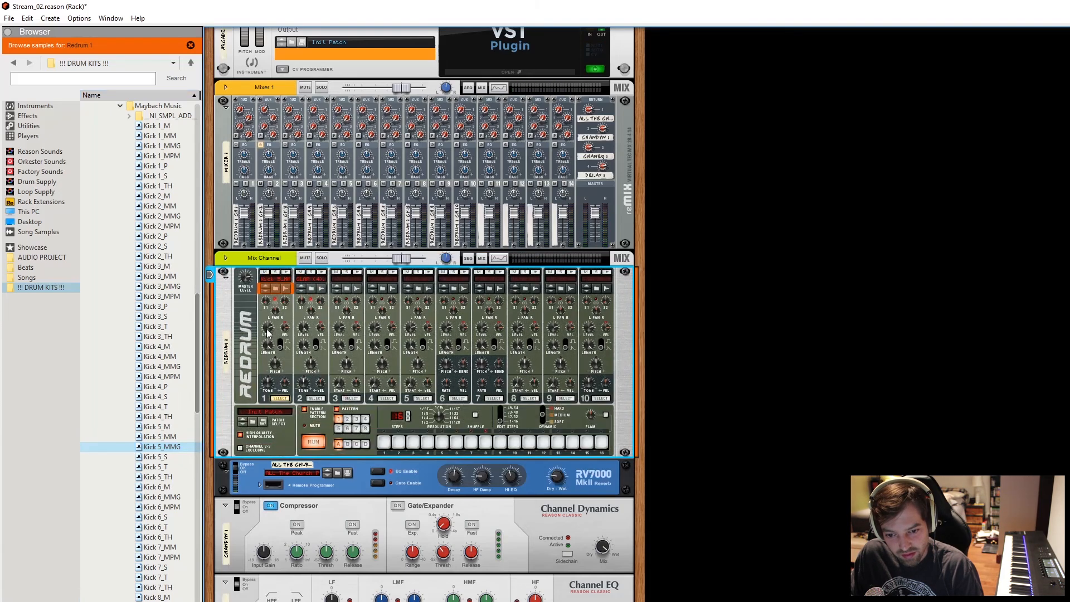
Program drum 1 kick hits on steps 1, 7 and 11, trying out steps 4, 5, 9 and 10 in between.
click(383, 441)
click(427, 442)
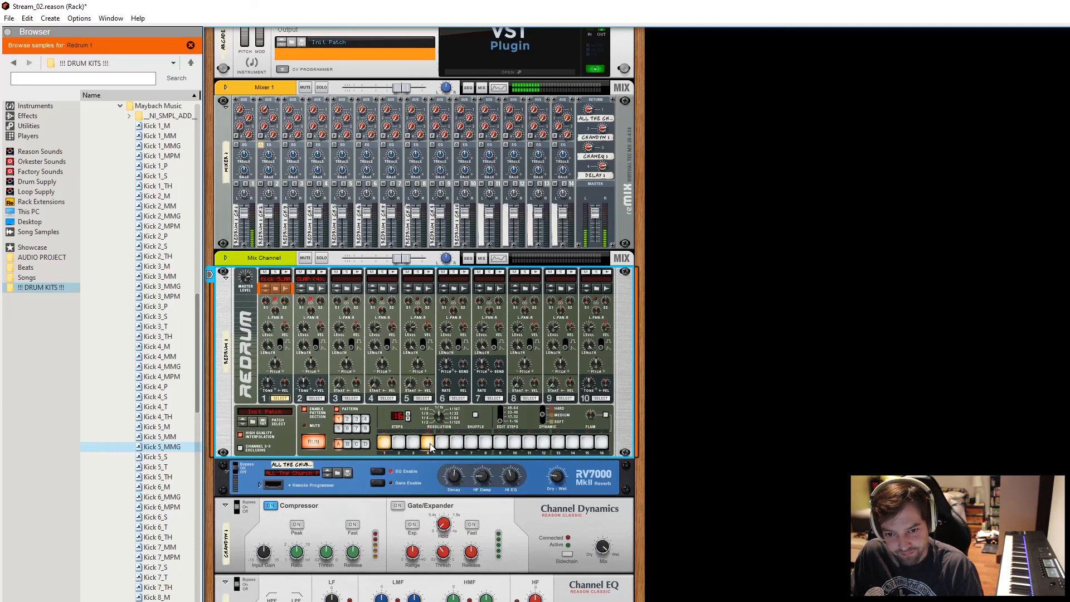
click(429, 446)
click(445, 441)
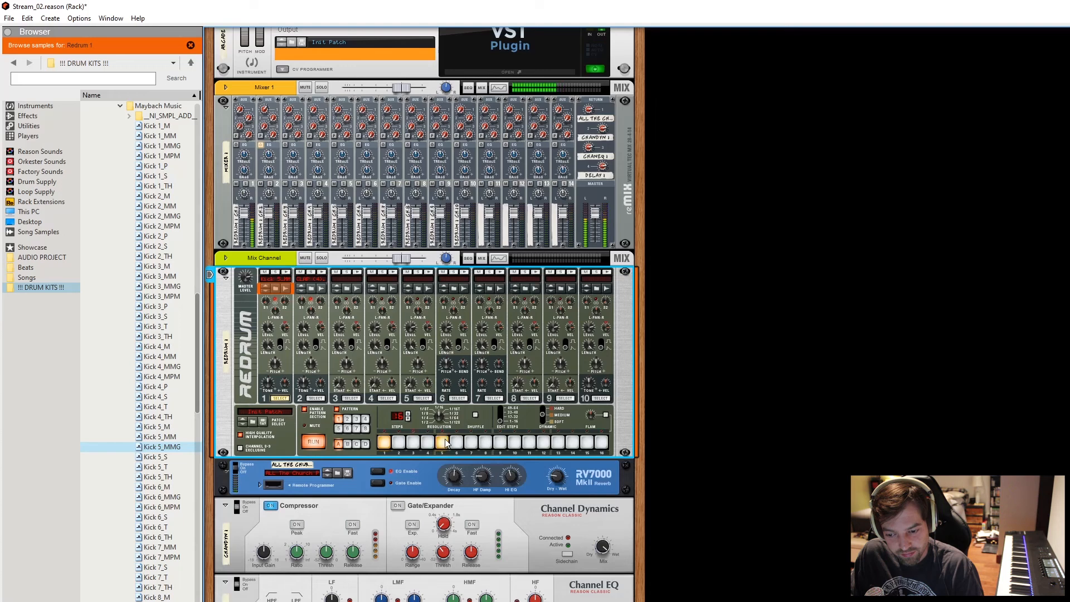
click(445, 442)
click(469, 443)
click(500, 443)
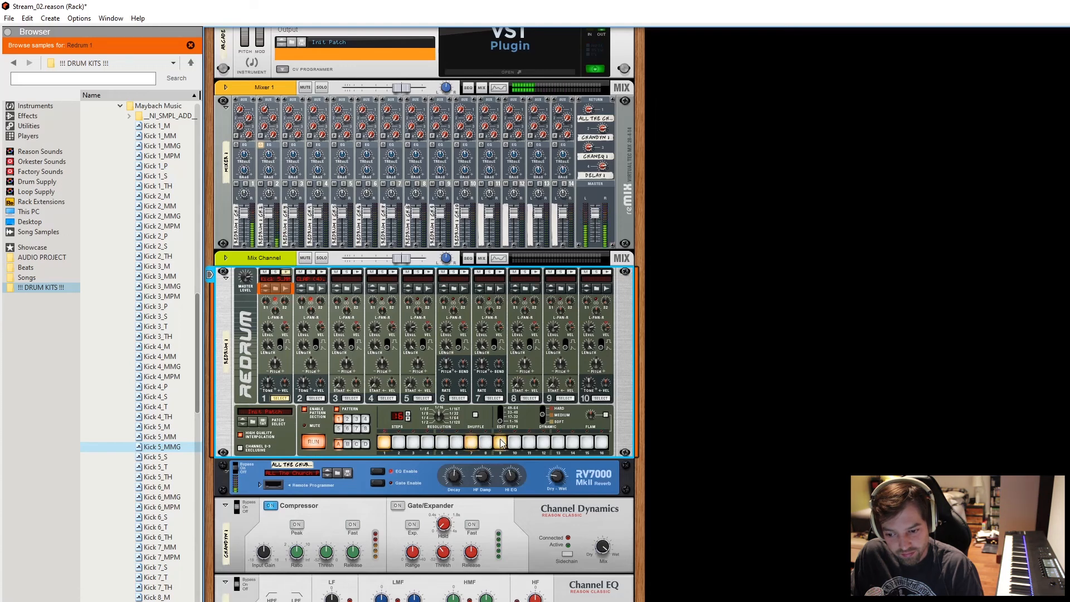
click(500, 443)
click(516, 443)
click(516, 444)
click(529, 444)
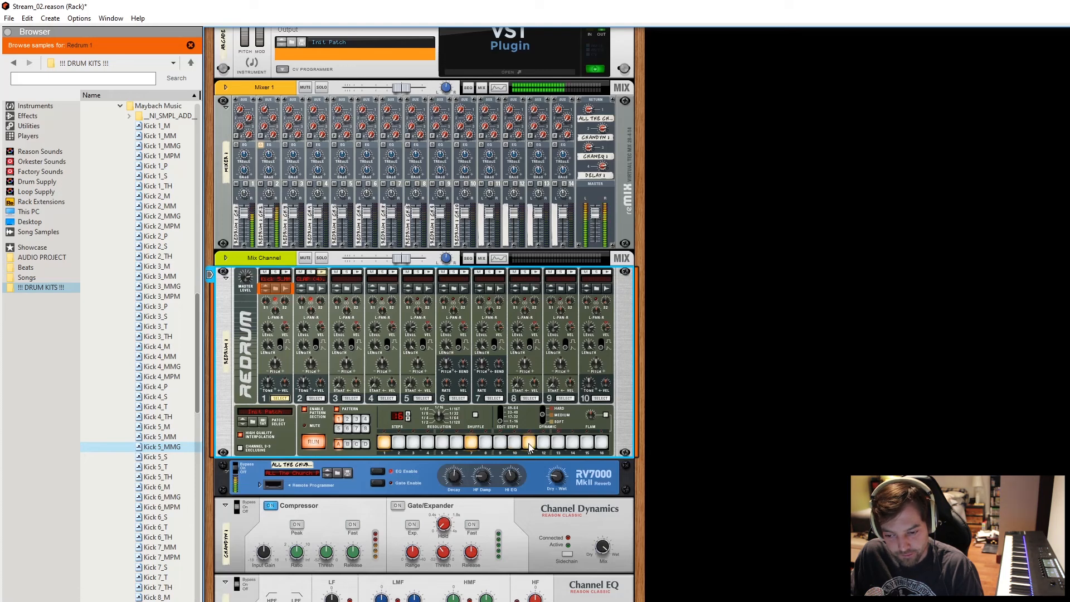
Add a drum 1 kick hit on step 13, trying step 15 as well, and stop playback.
click(558, 443)
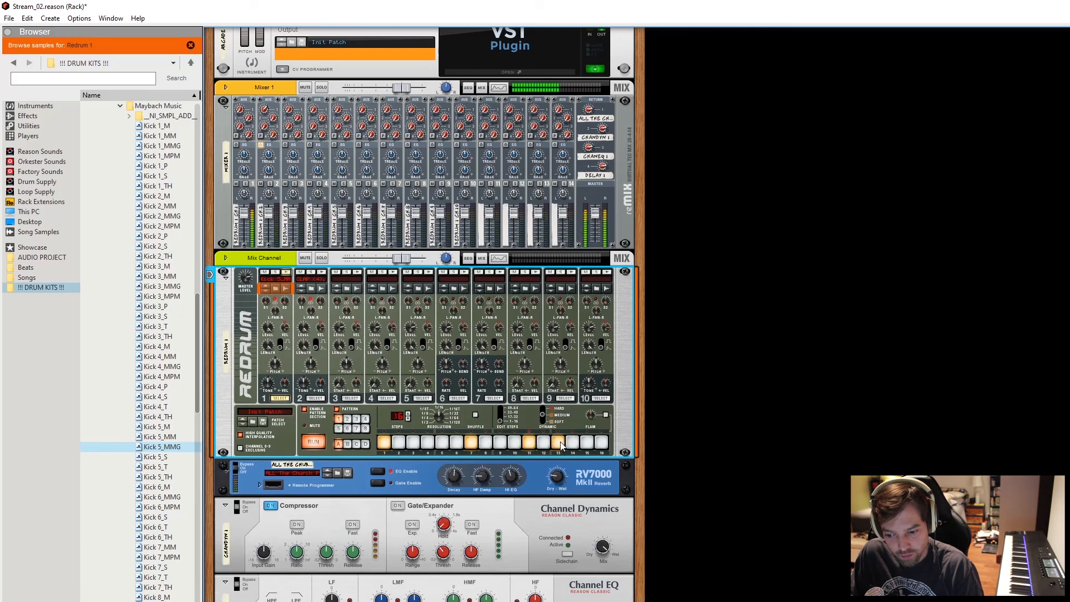
click(560, 444)
click(587, 444)
click(588, 444)
click(558, 444)
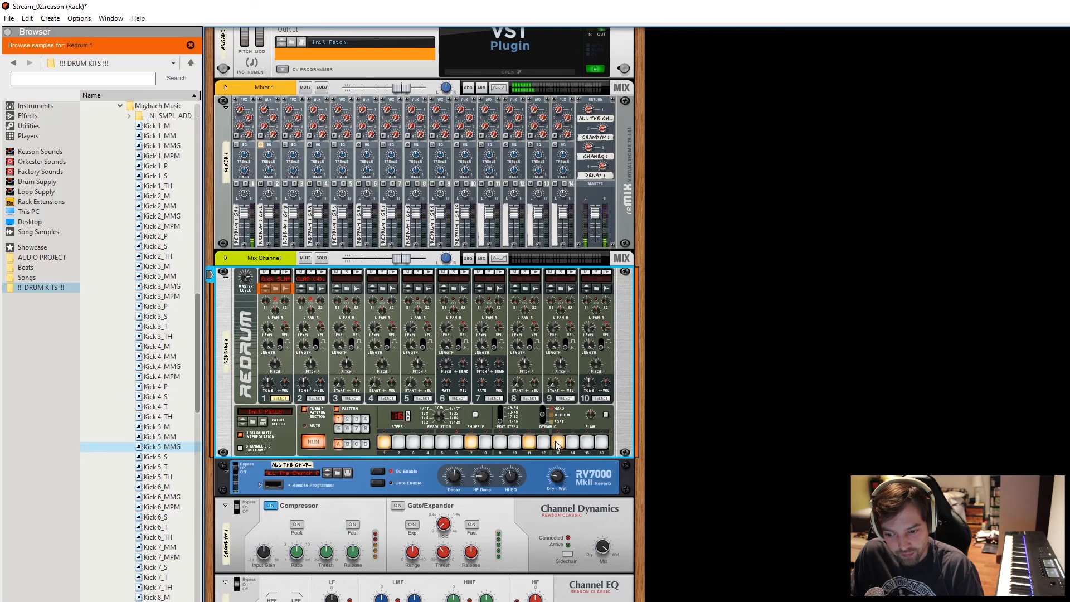
click(590, 443)
click(591, 444)
click(244, 213)
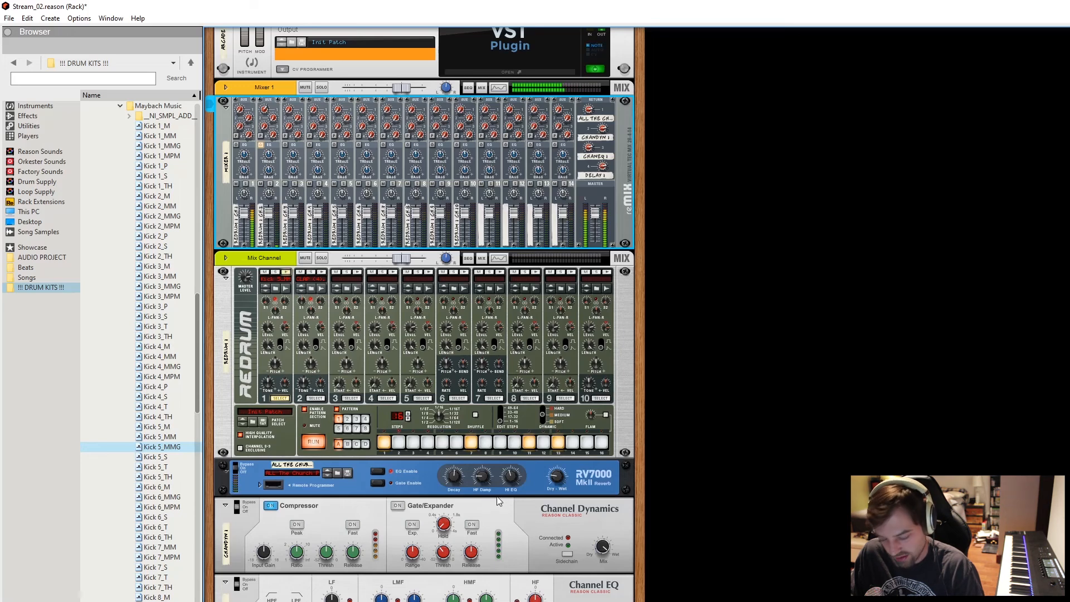
key(space)
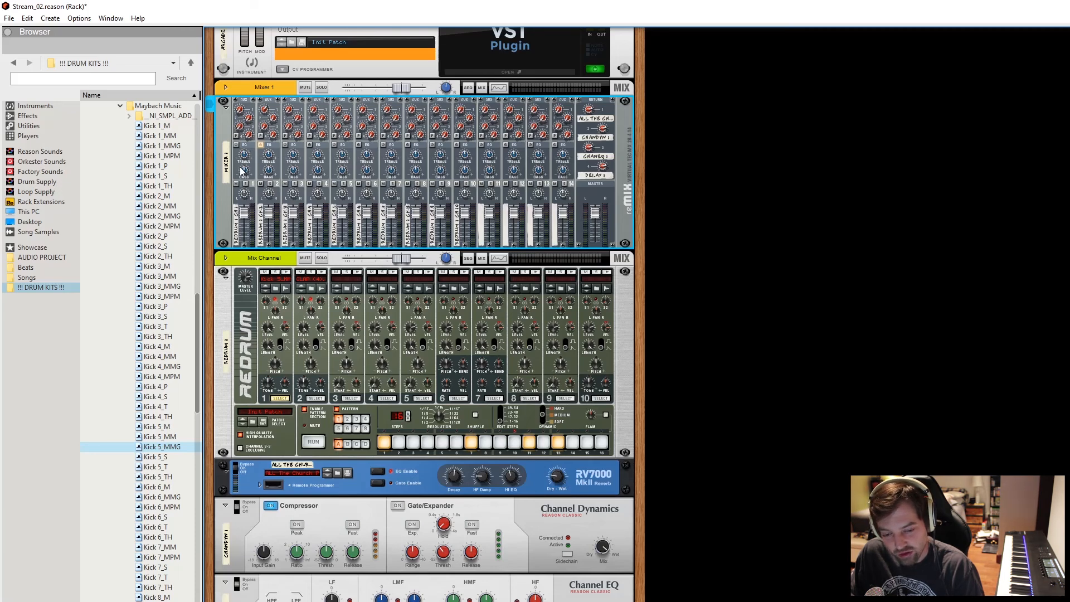
Flip the rack to its rear and disconnect the left and right audio outputs of Redrum channel 2.
mouse_move(241, 171)
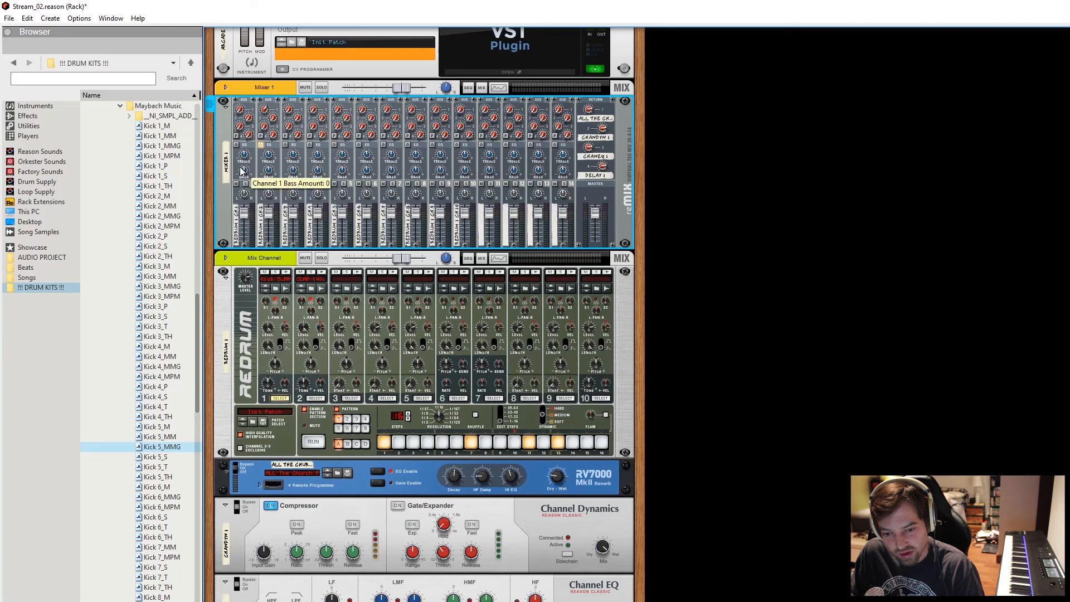
key(Tab)
key(Tab)
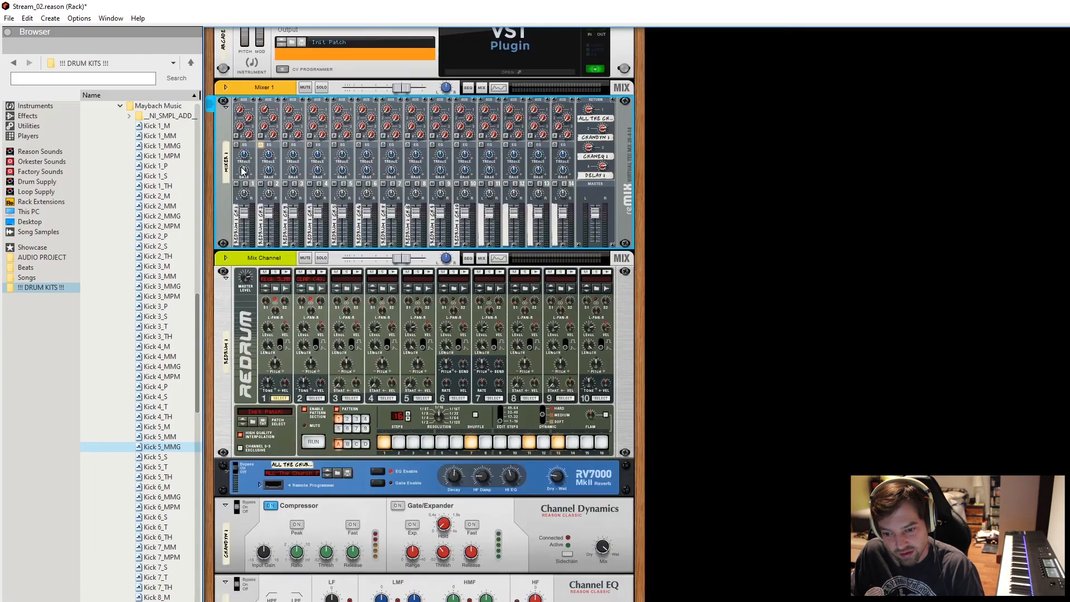
key(Tab)
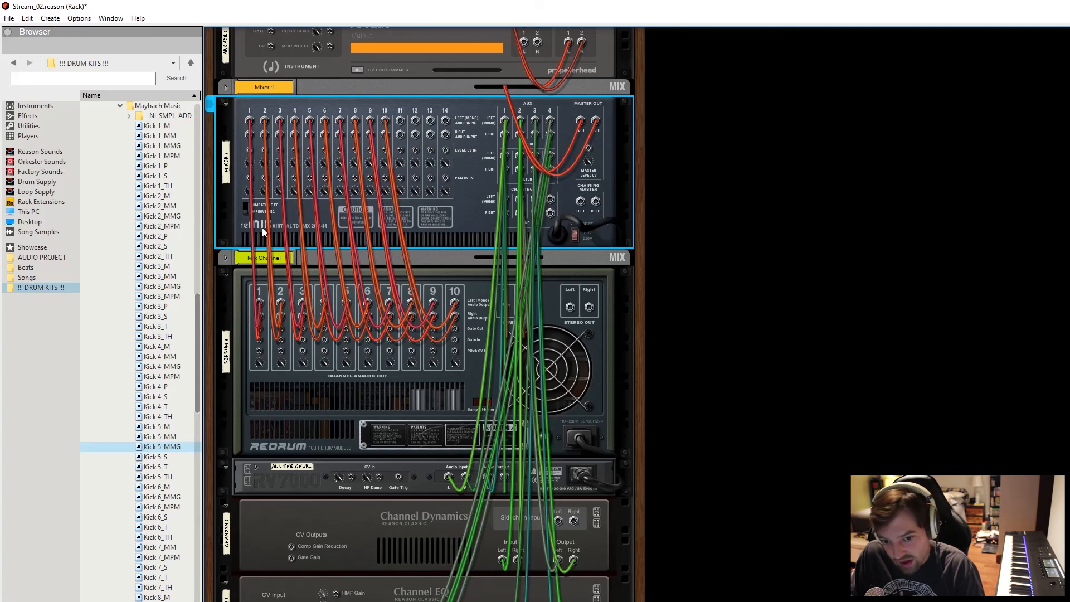
right_click(283, 306)
click(303, 339)
right_click(281, 315)
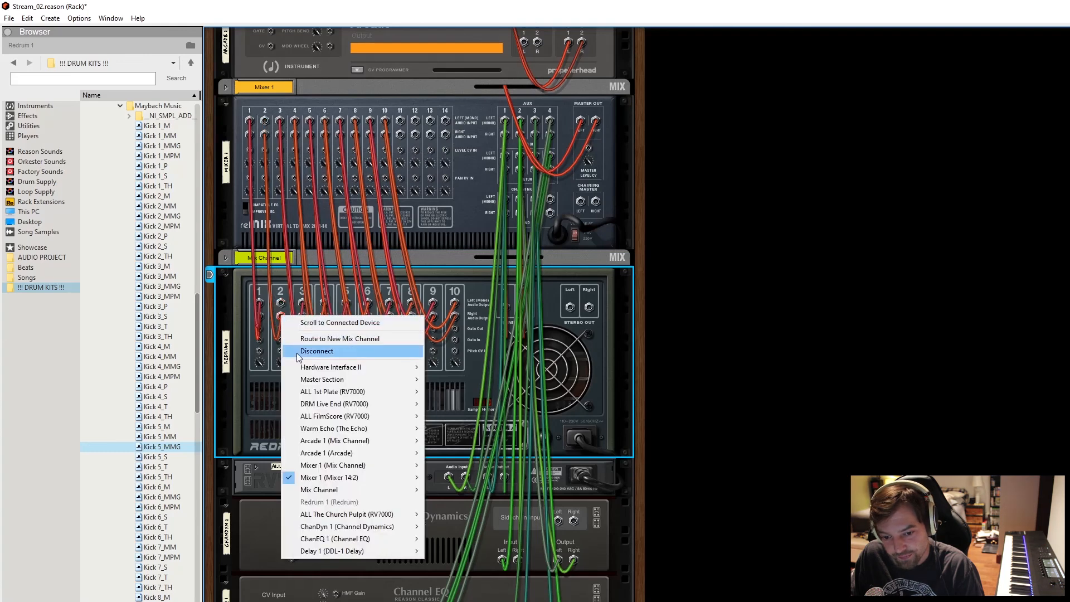
click(296, 351)
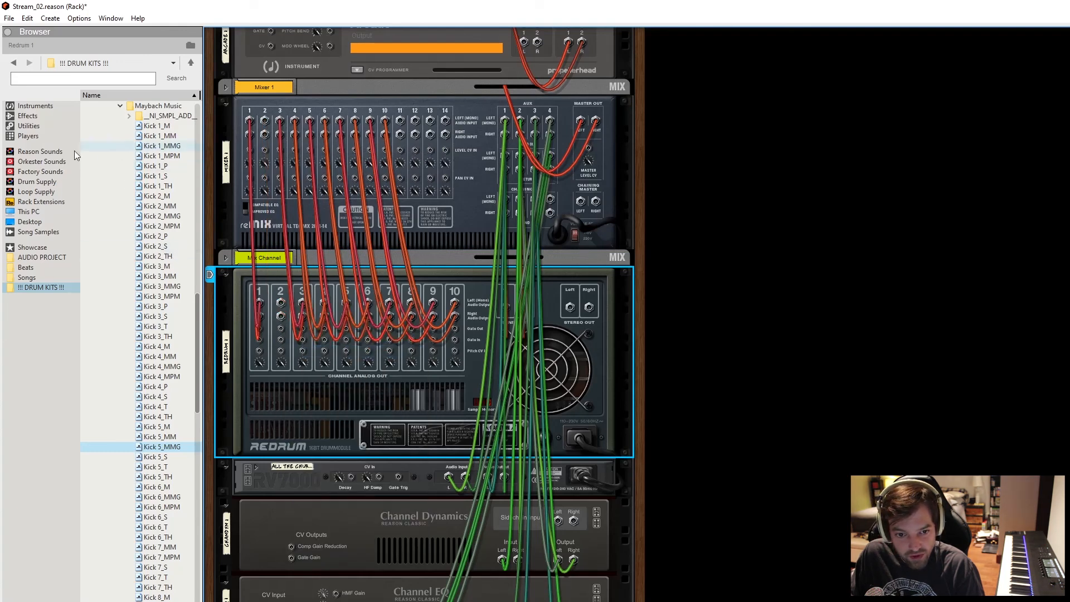
Add a Channel EQ effect to the rack between Mixer 1 and the Redrum's mix channel.
click(27, 126)
click(26, 115)
click(27, 126)
click(26, 116)
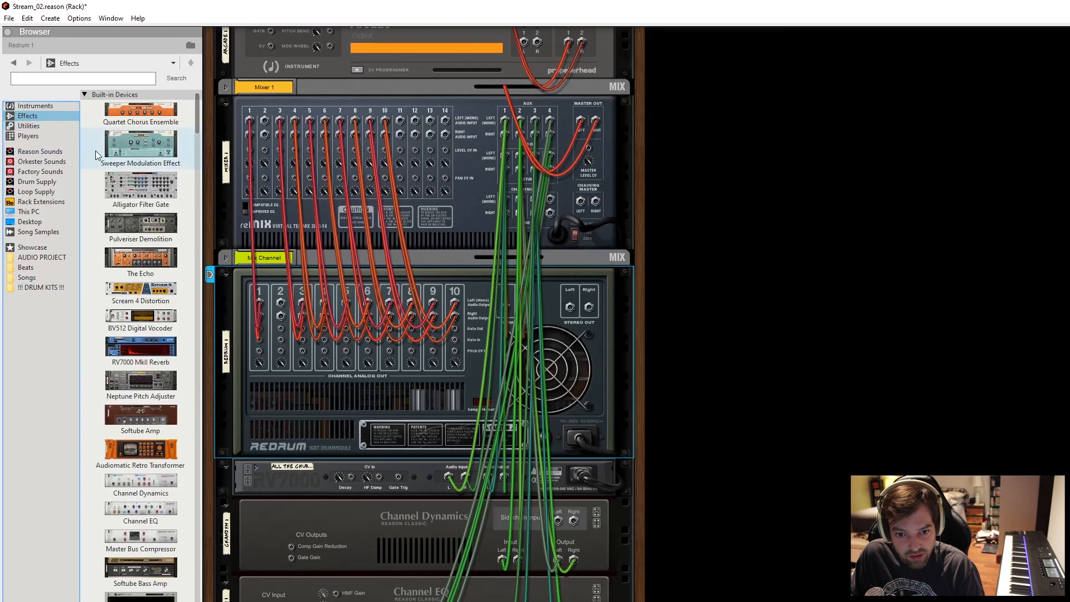
scroll(122, 334, down, 3)
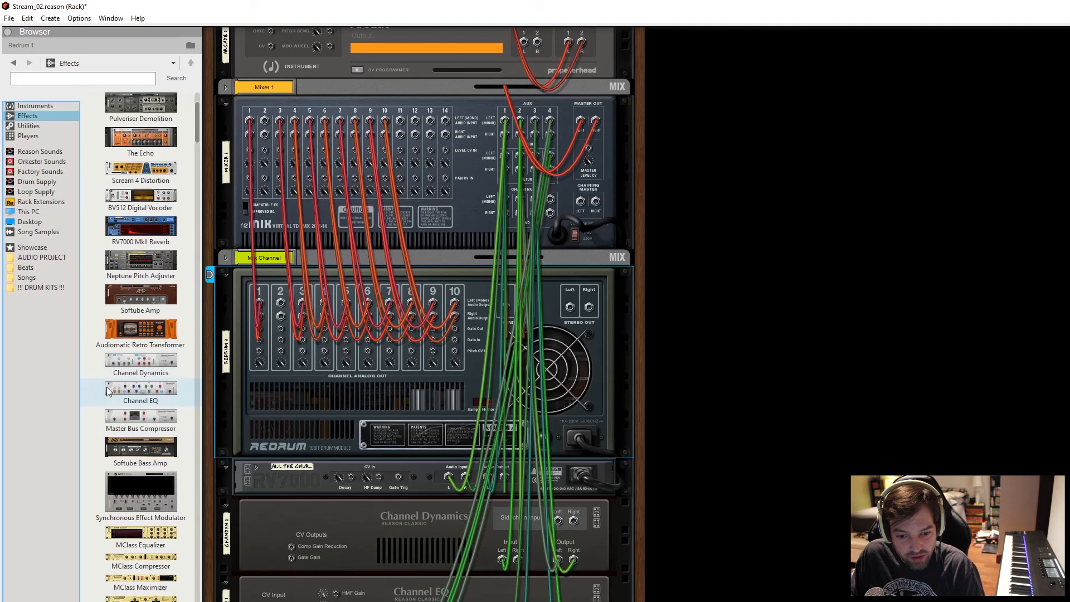
drag(112, 386, 273, 245)
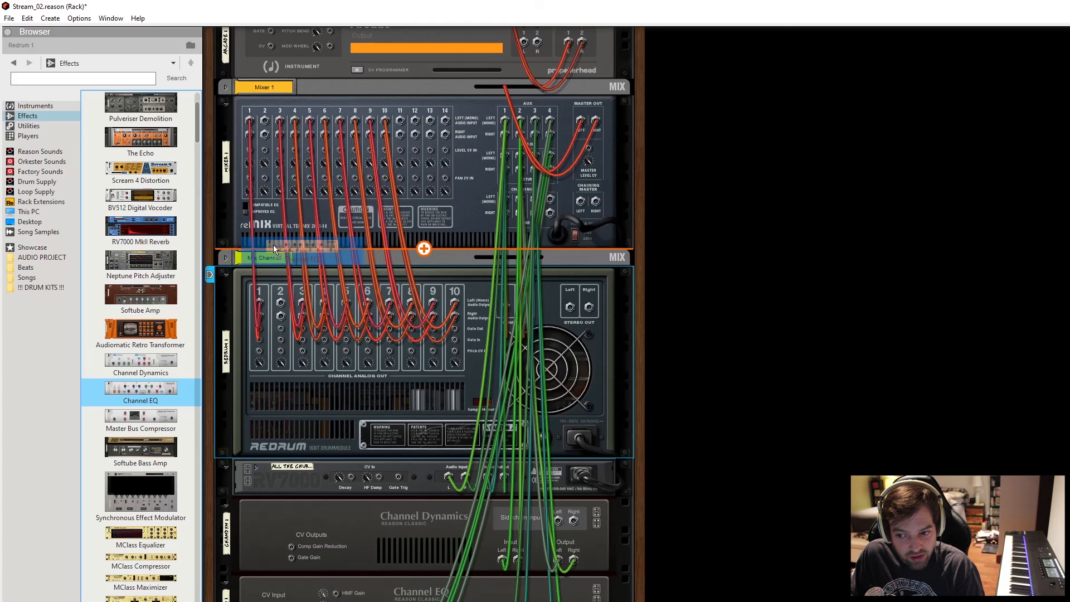
drag(273, 245, 273, 245)
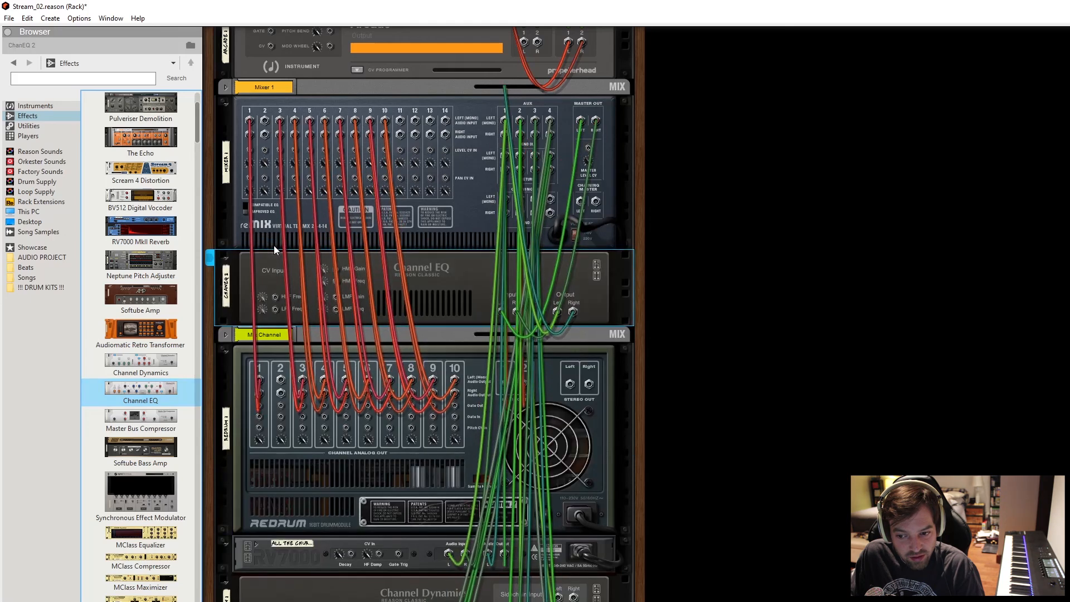
Disconnect the left and right output and input cables from the new Channel EQ.
click(560, 316)
click(626, 363)
click(574, 313)
click(624, 349)
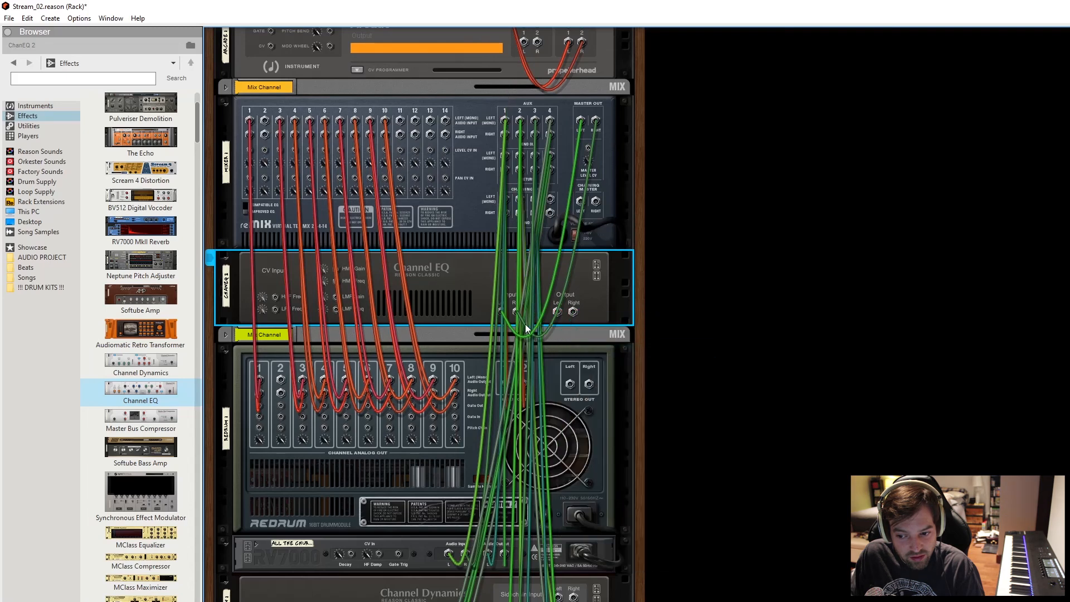
click(514, 316)
click(537, 333)
click(502, 312)
click(531, 339)
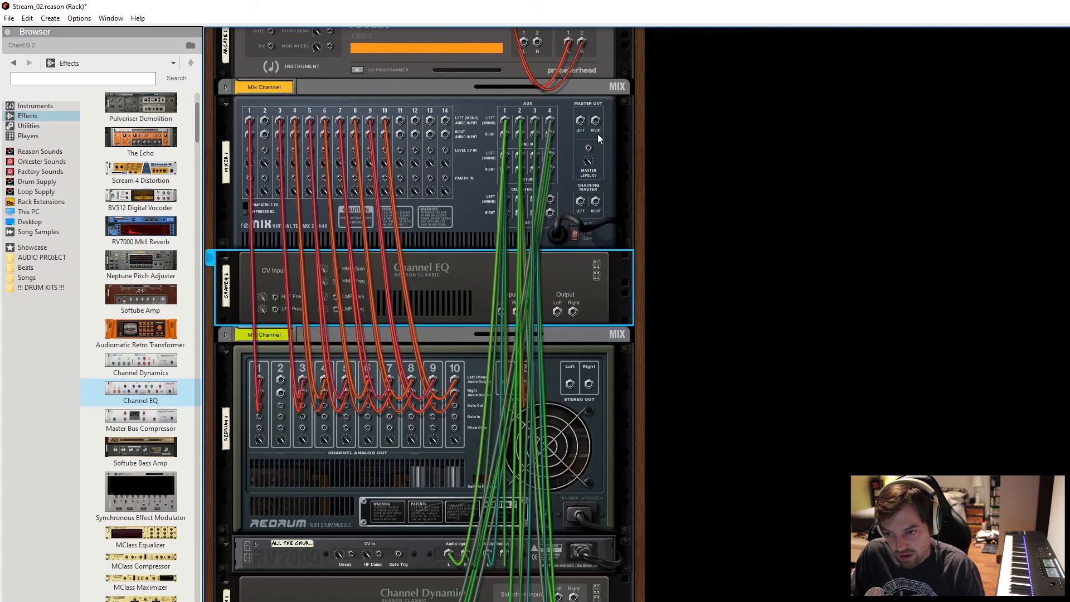
scroll(593, 173, up, 3)
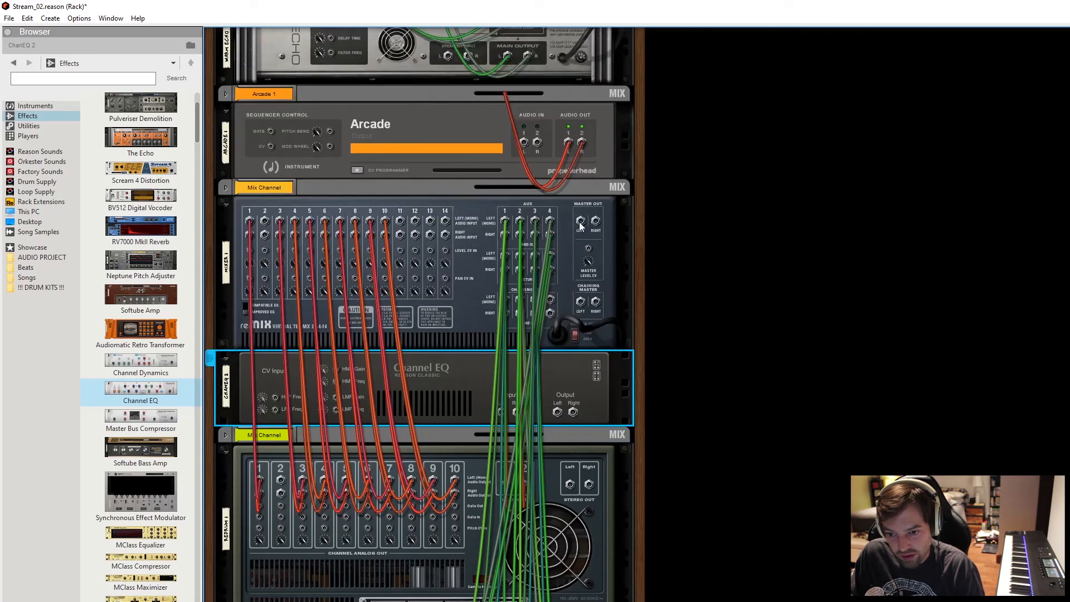
Unfold Mixer 1's mix channel and connect the mixer's left and right master outputs to the channel's inputs.
mouse_move(580, 222)
mouse_down()
mouse_move(564, 142)
mouse_move(507, 196)
mouse_move(568, 220)
mouse_up()
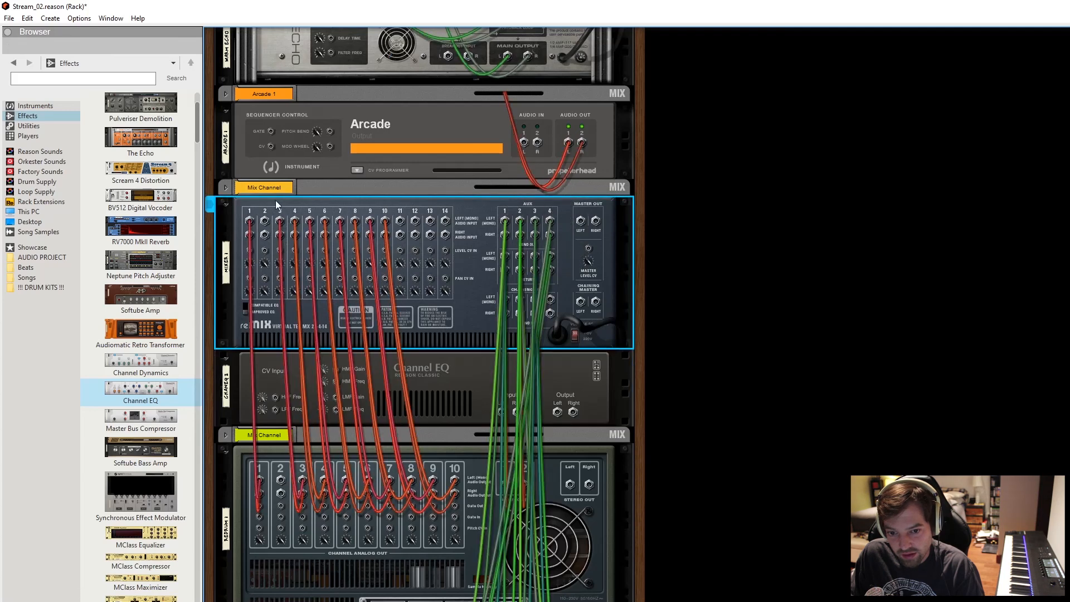
click(225, 187)
drag(580, 242, 350, 194)
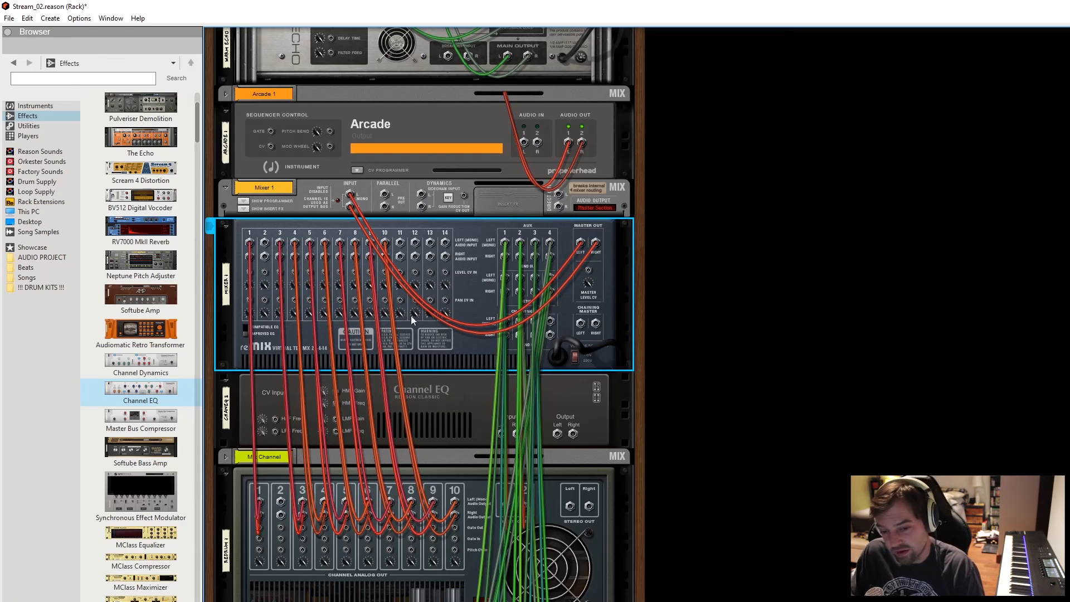
Route Redrum channel 2's output through the new Channel EQ into the stereo input of channel 2 on Mixer 1.
scroll(359, 355, down, 5)
scroll(458, 159, up, 2)
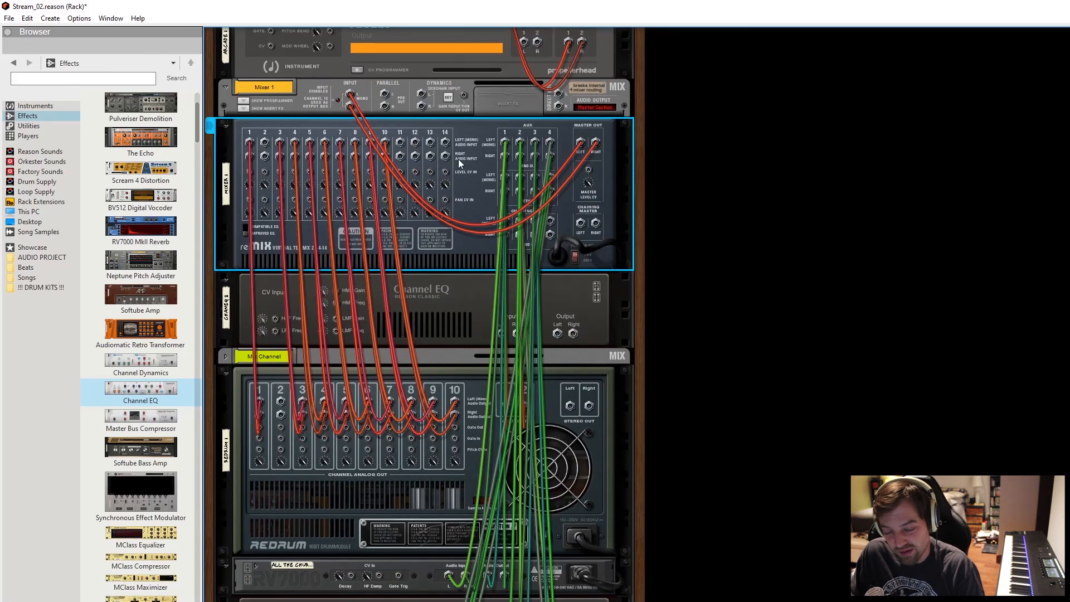
scroll(463, 347, down, 3)
scroll(498, 387, up, 1)
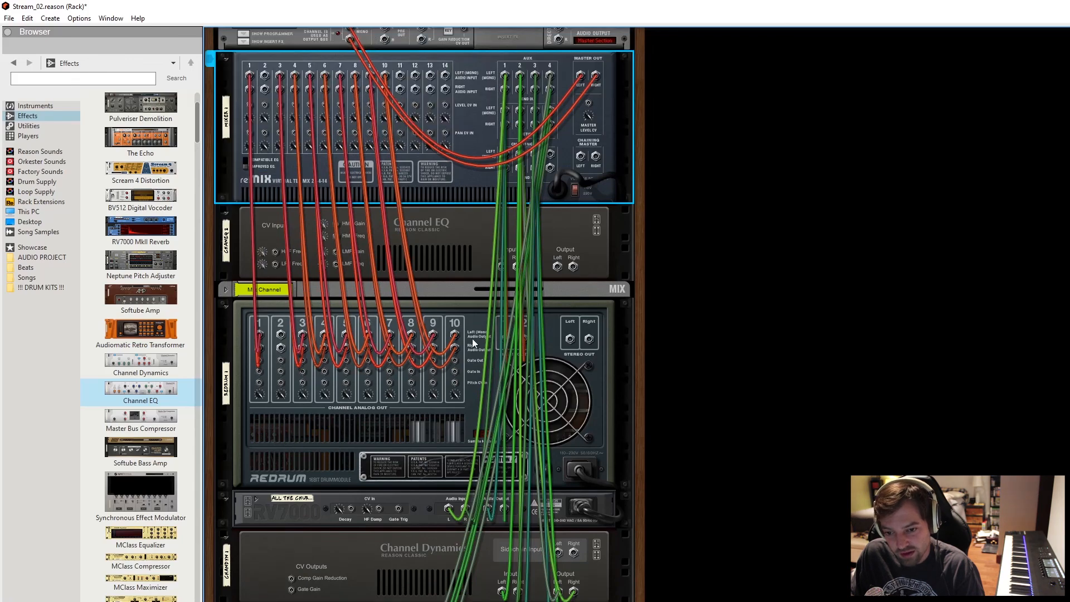
scroll(472, 339, up, 5)
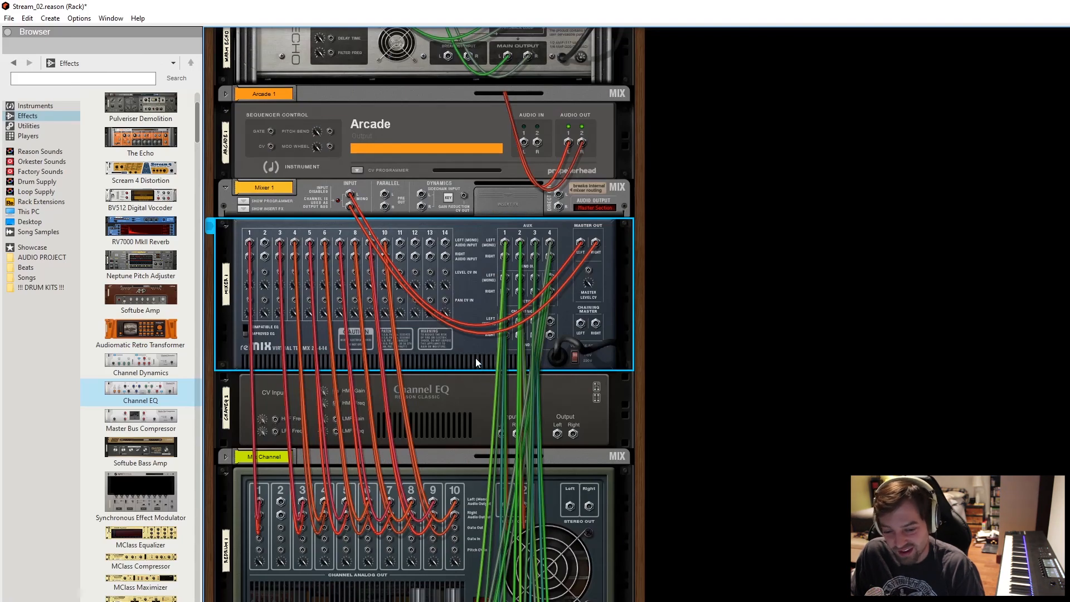
key(Tab)
scroll(375, 357, down, 2)
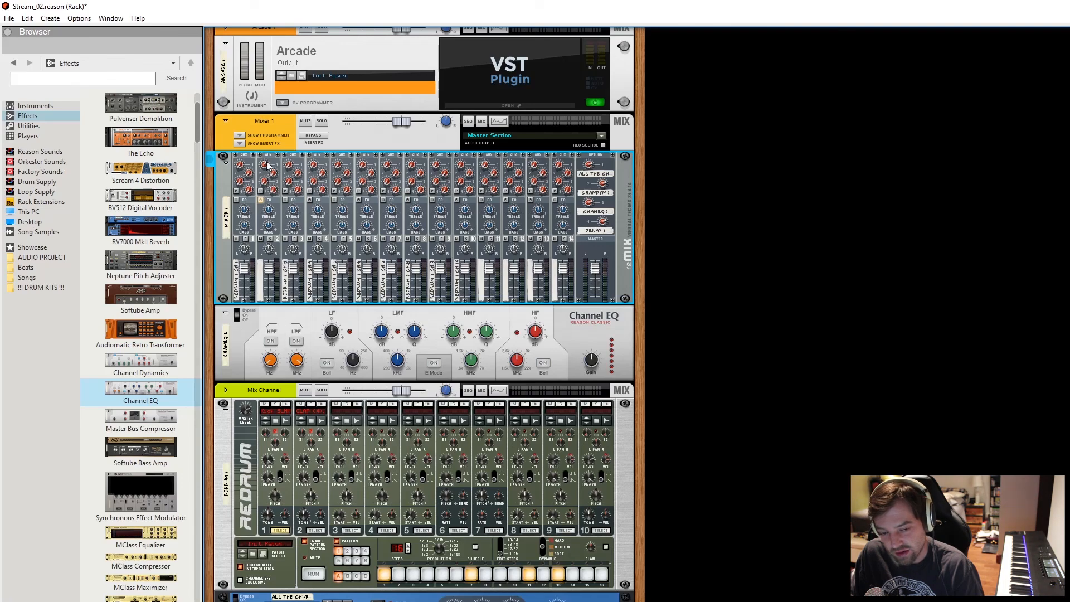
key(Tab)
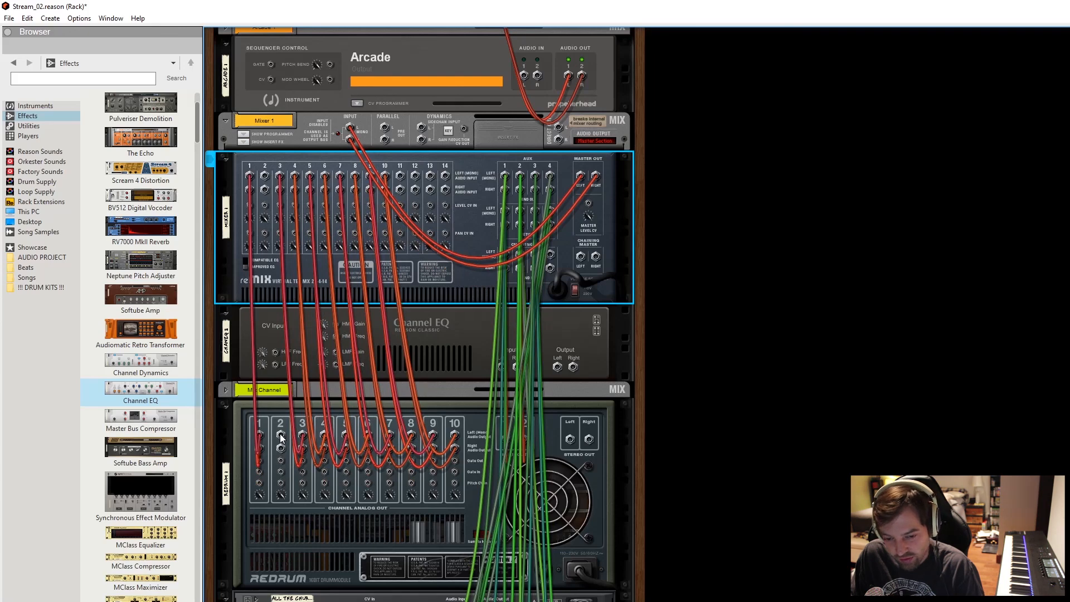
drag(279, 436, 279, 189)
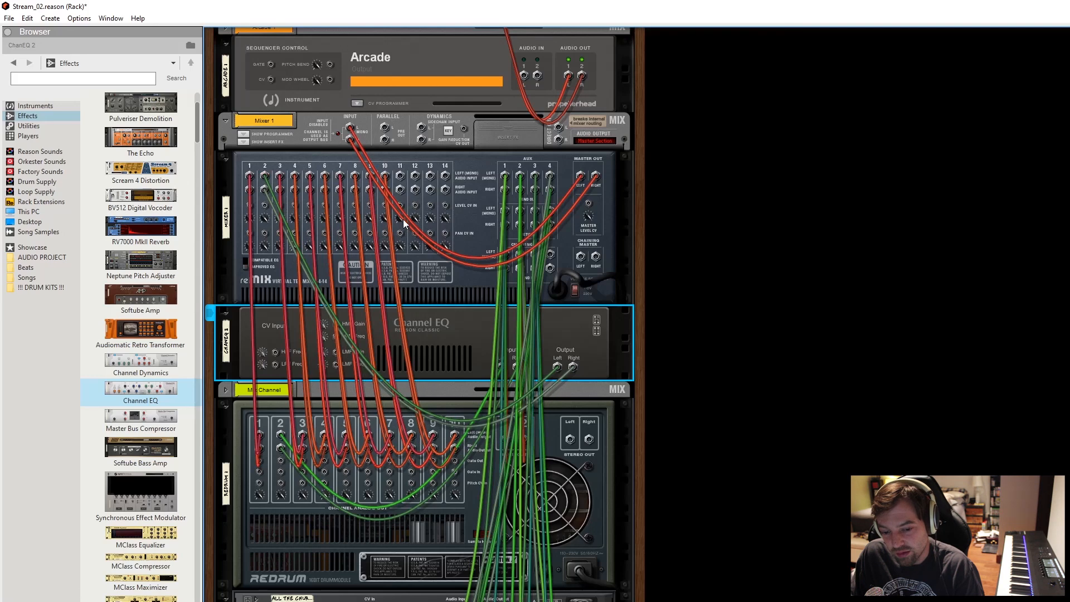
Play the pattern and audition the new Channel EQ's low-pass filter, switching it on and back off.
key(Tab)
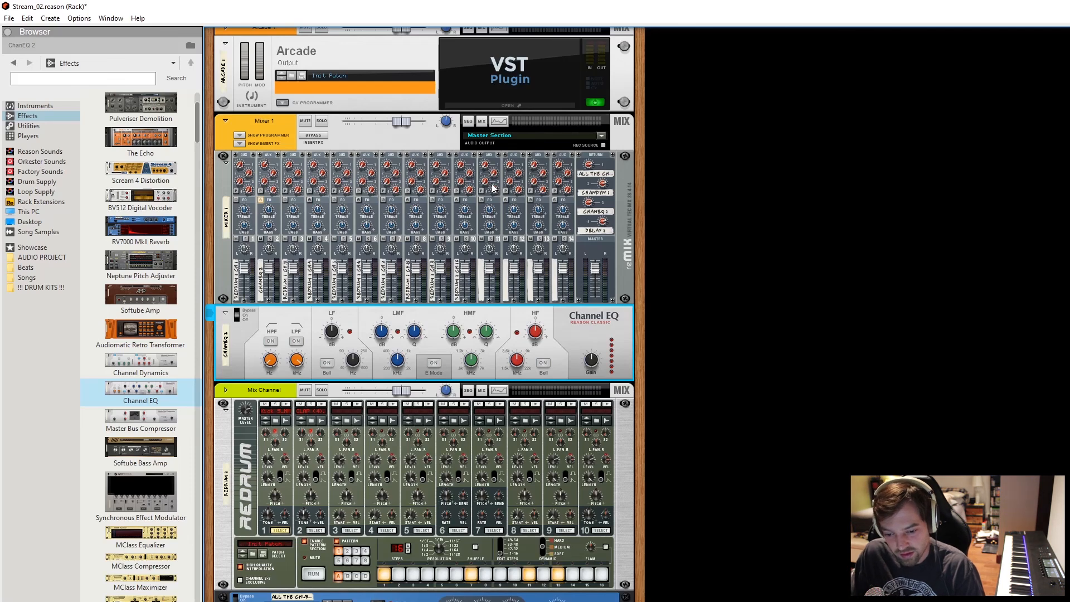
key(space)
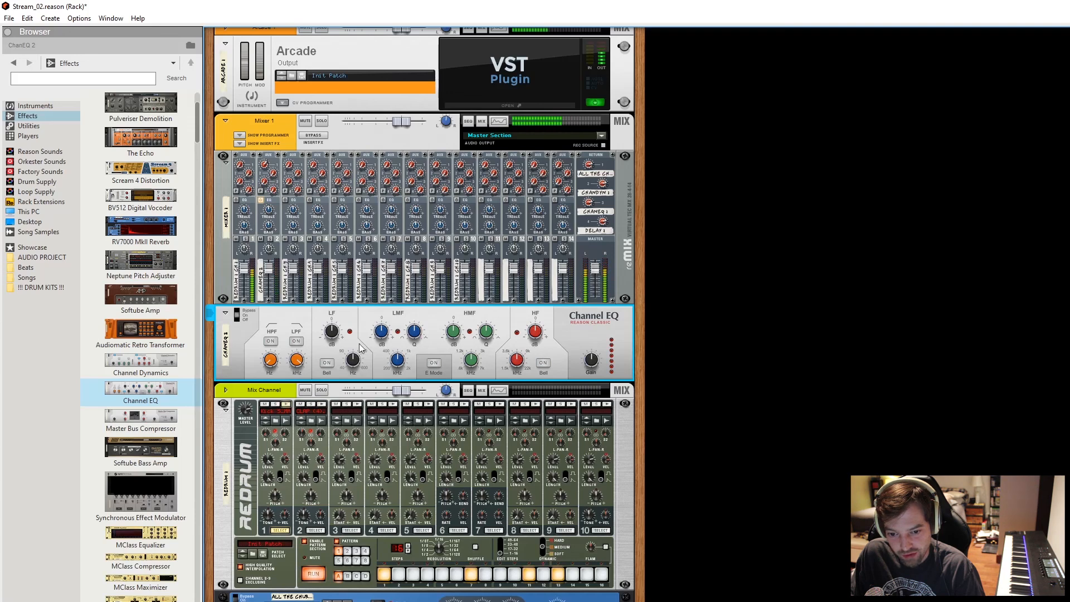
click(296, 340)
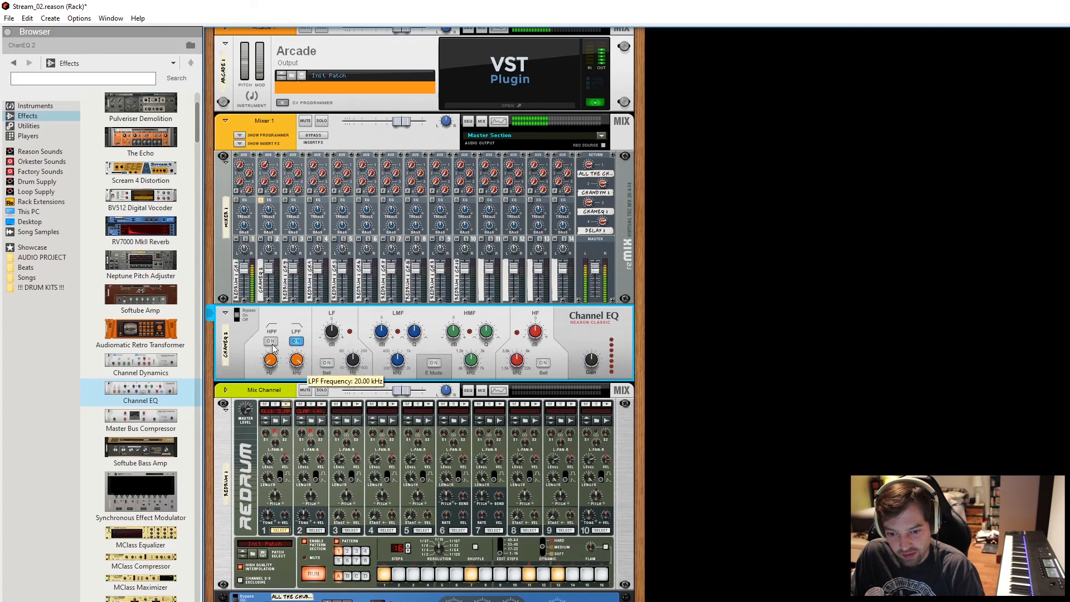
drag(298, 358, 302, 322)
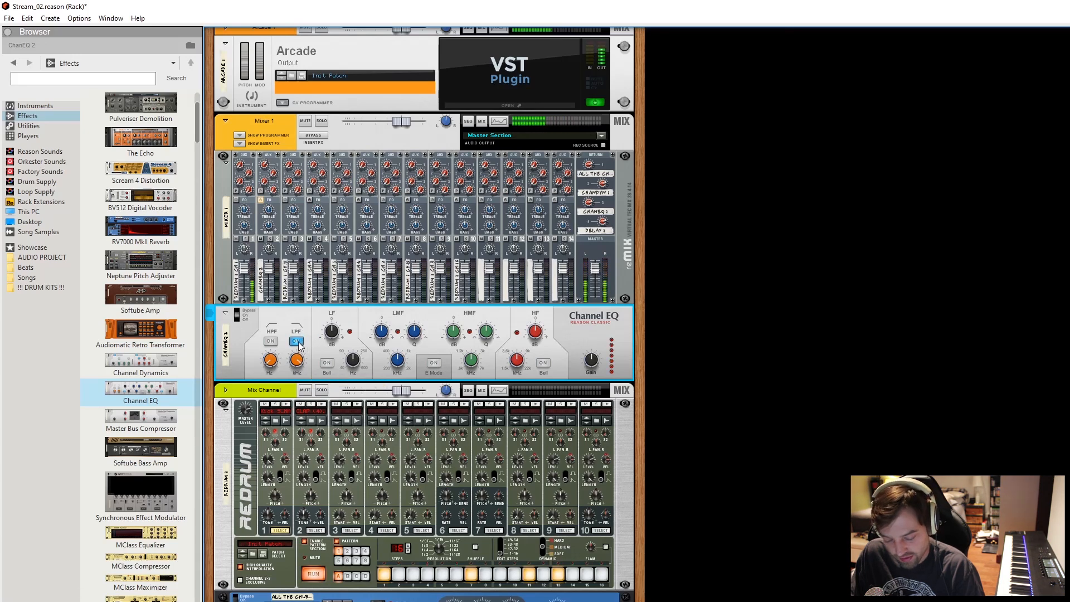
click(297, 342)
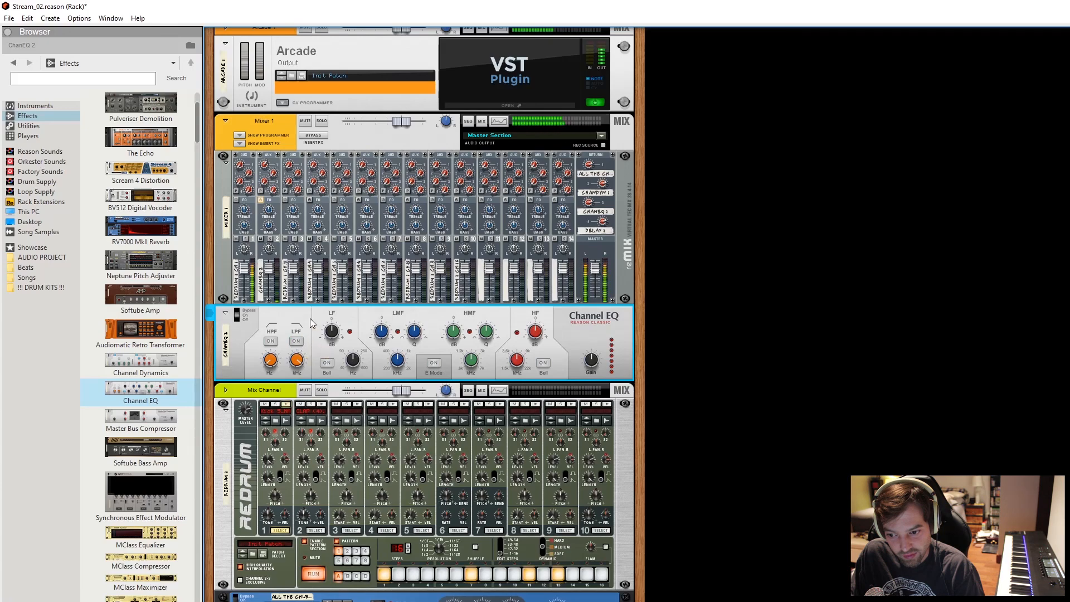
Check on the rear of the rack which device feeds the new Channel EQ's left input.
key(Tab)
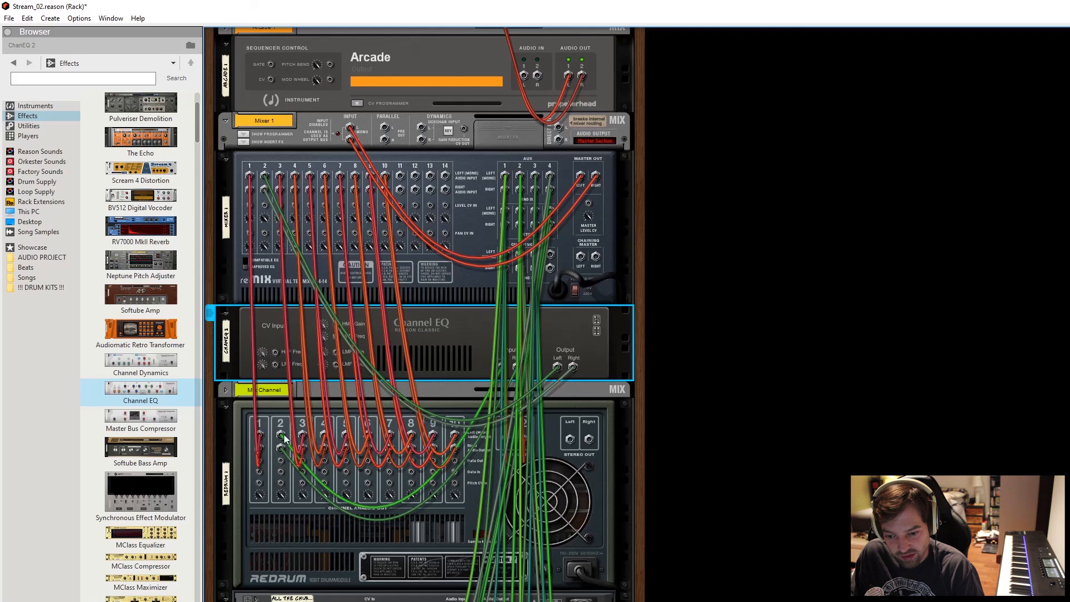
mouse_move(500, 366)
right_click(501, 367)
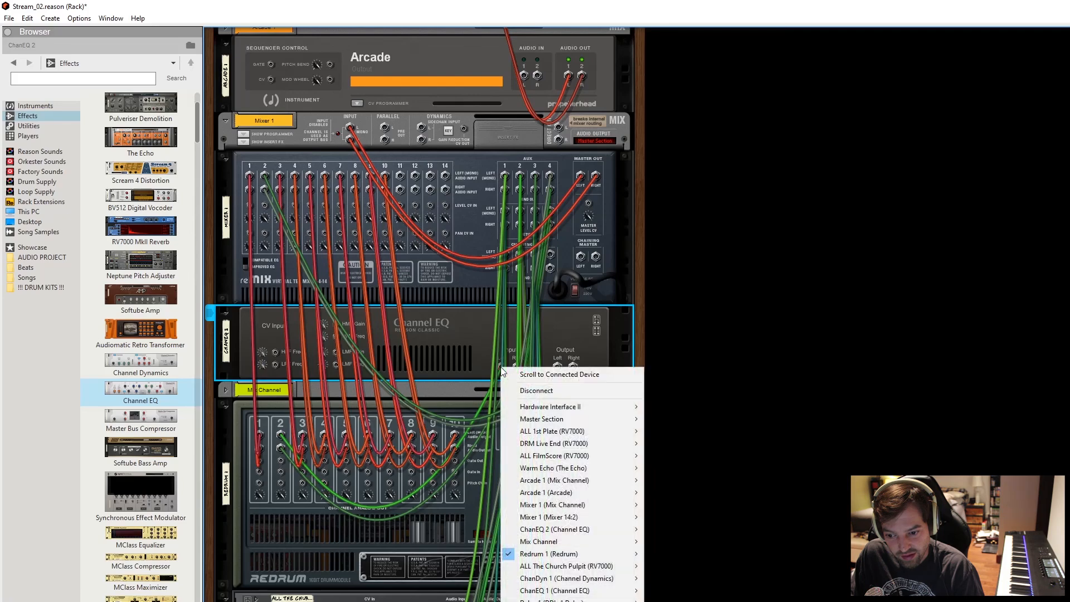
key(Escape)
key(Tab)
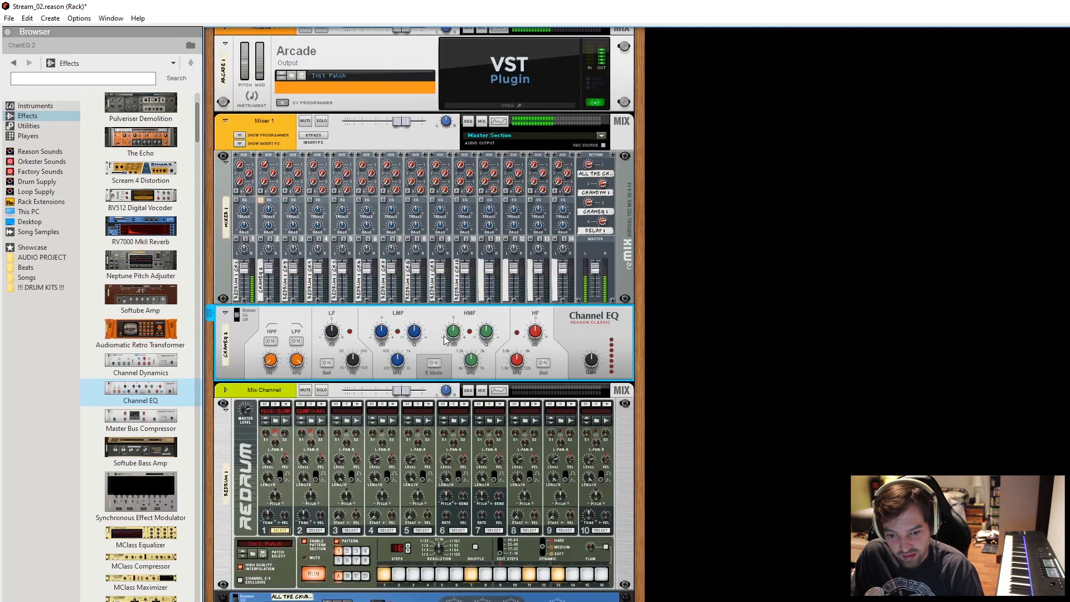
Rename the new Channel EQ device as Snare EQ.
double_click(226, 341)
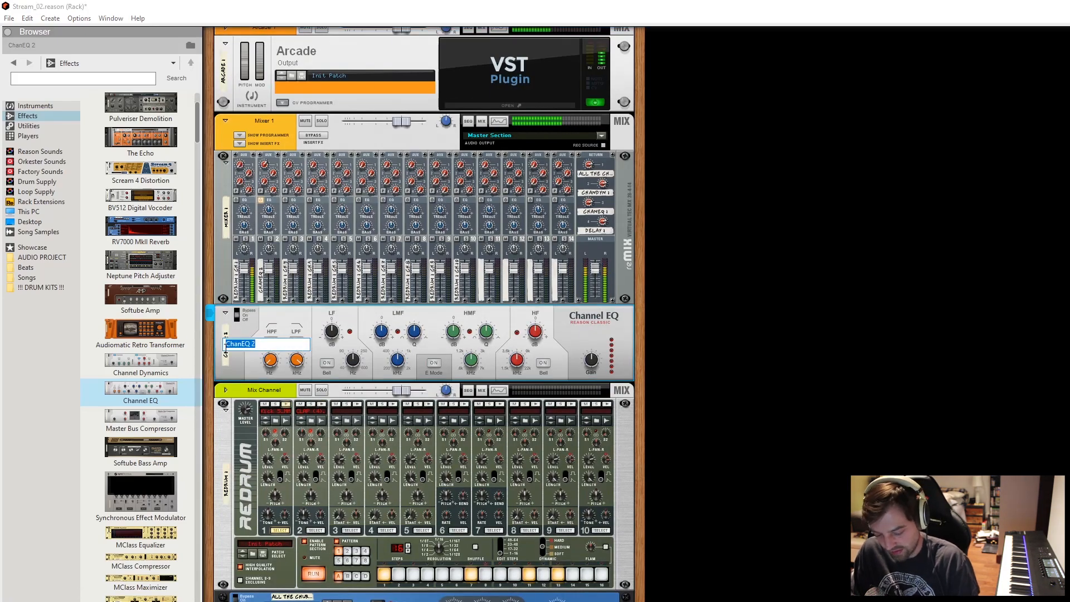
text(S)
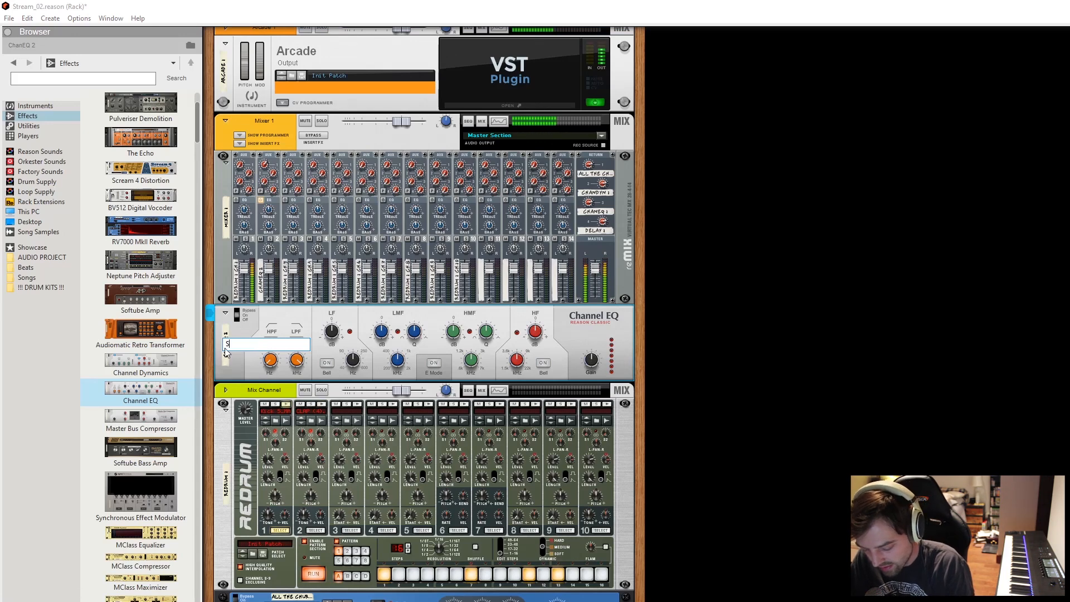
text(nare e)
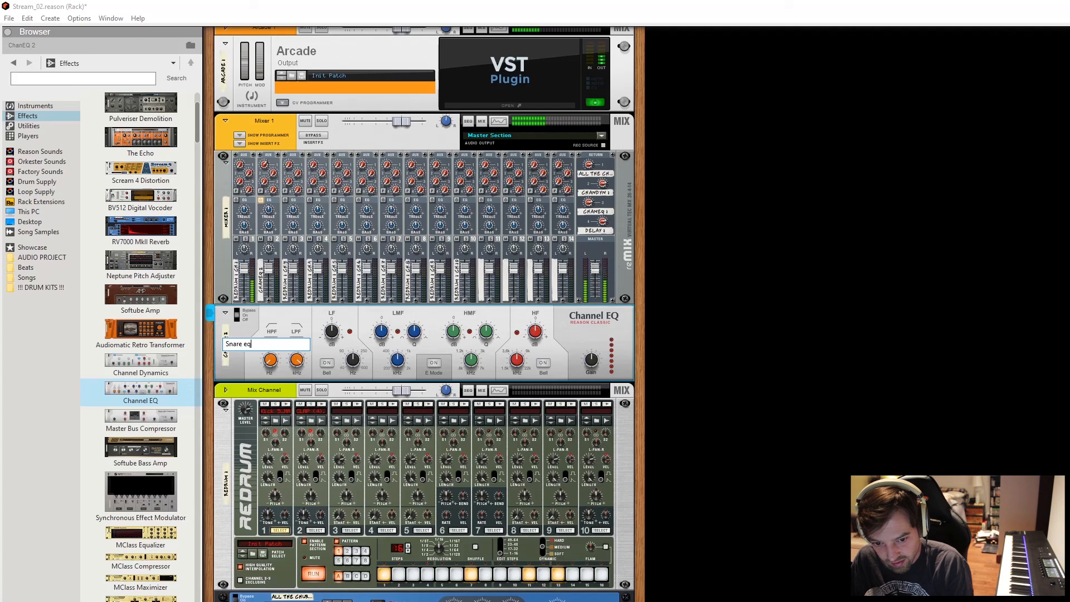
text(q)
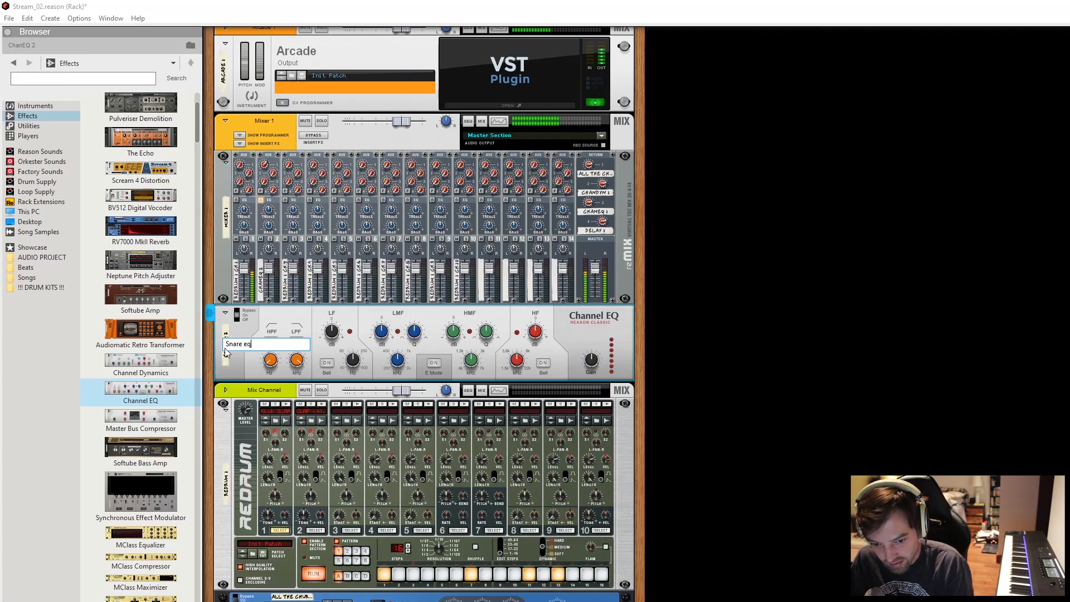
text(EQ)
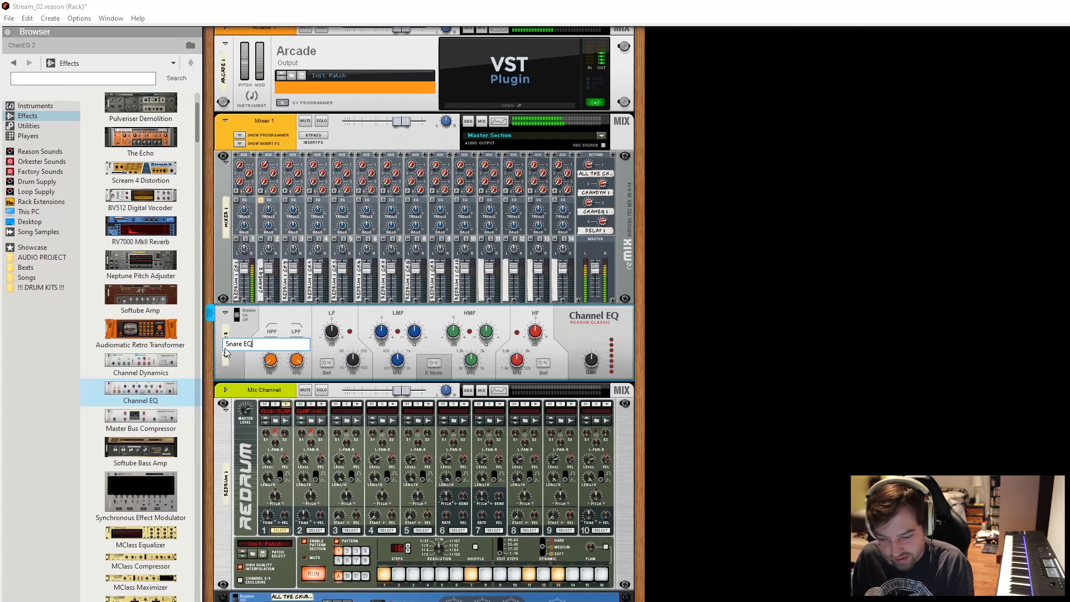
key(Return)
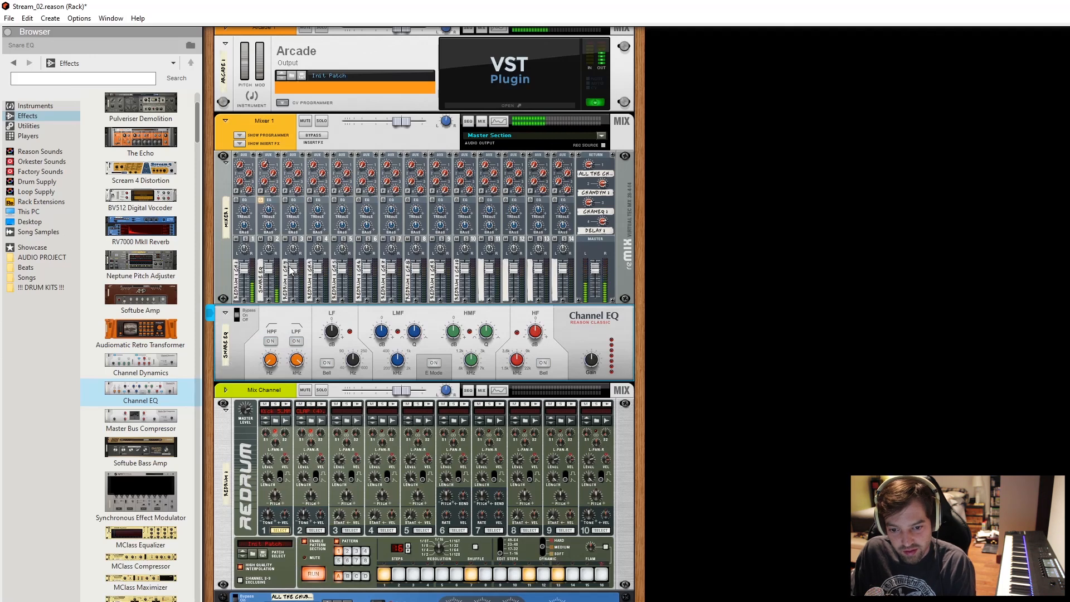